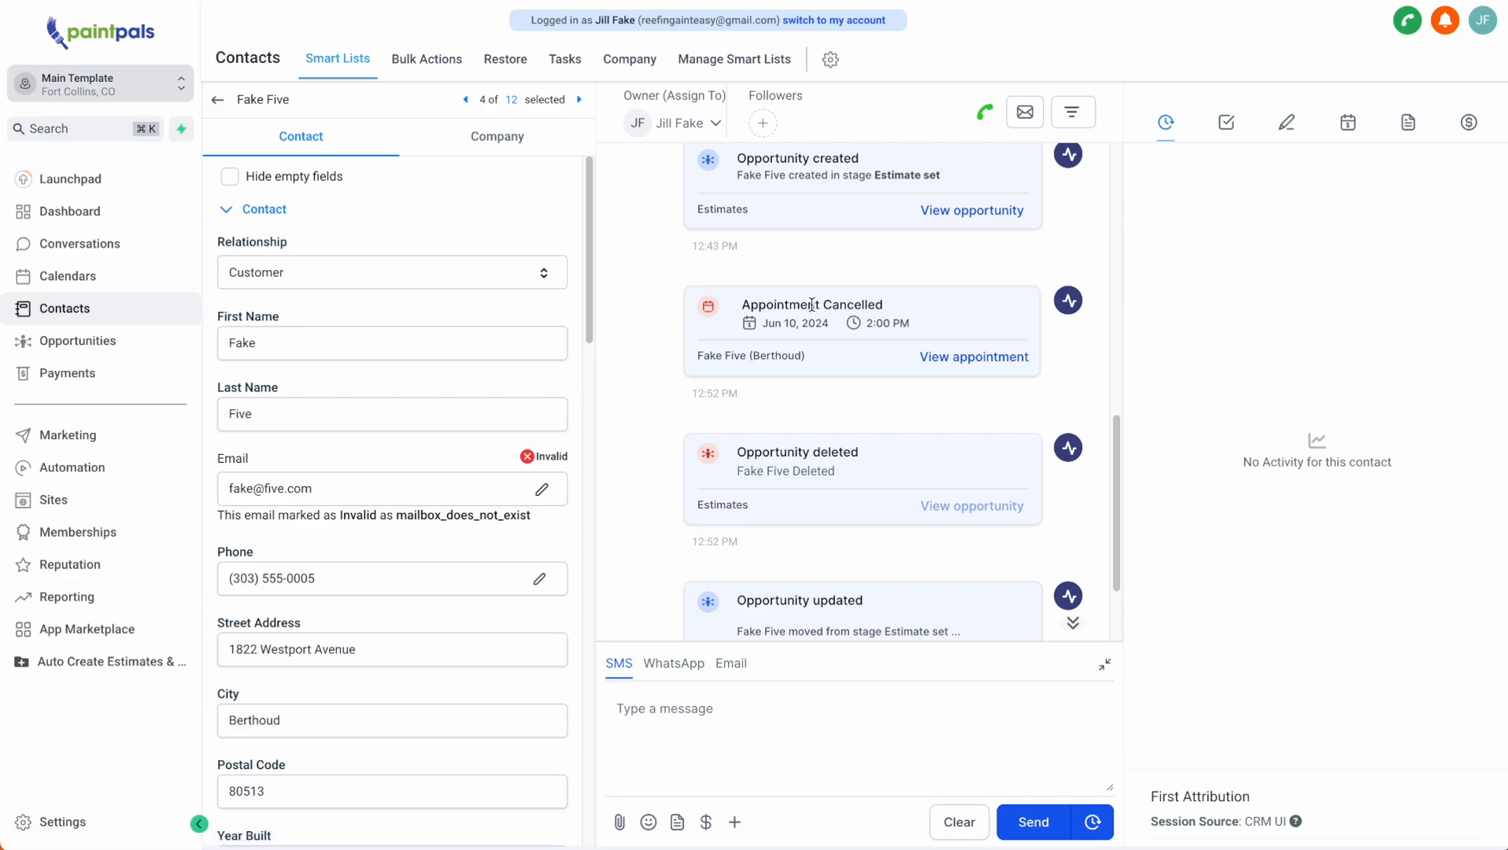
- Open the notification settings of the staff user's own profile
left_click(1445, 21)
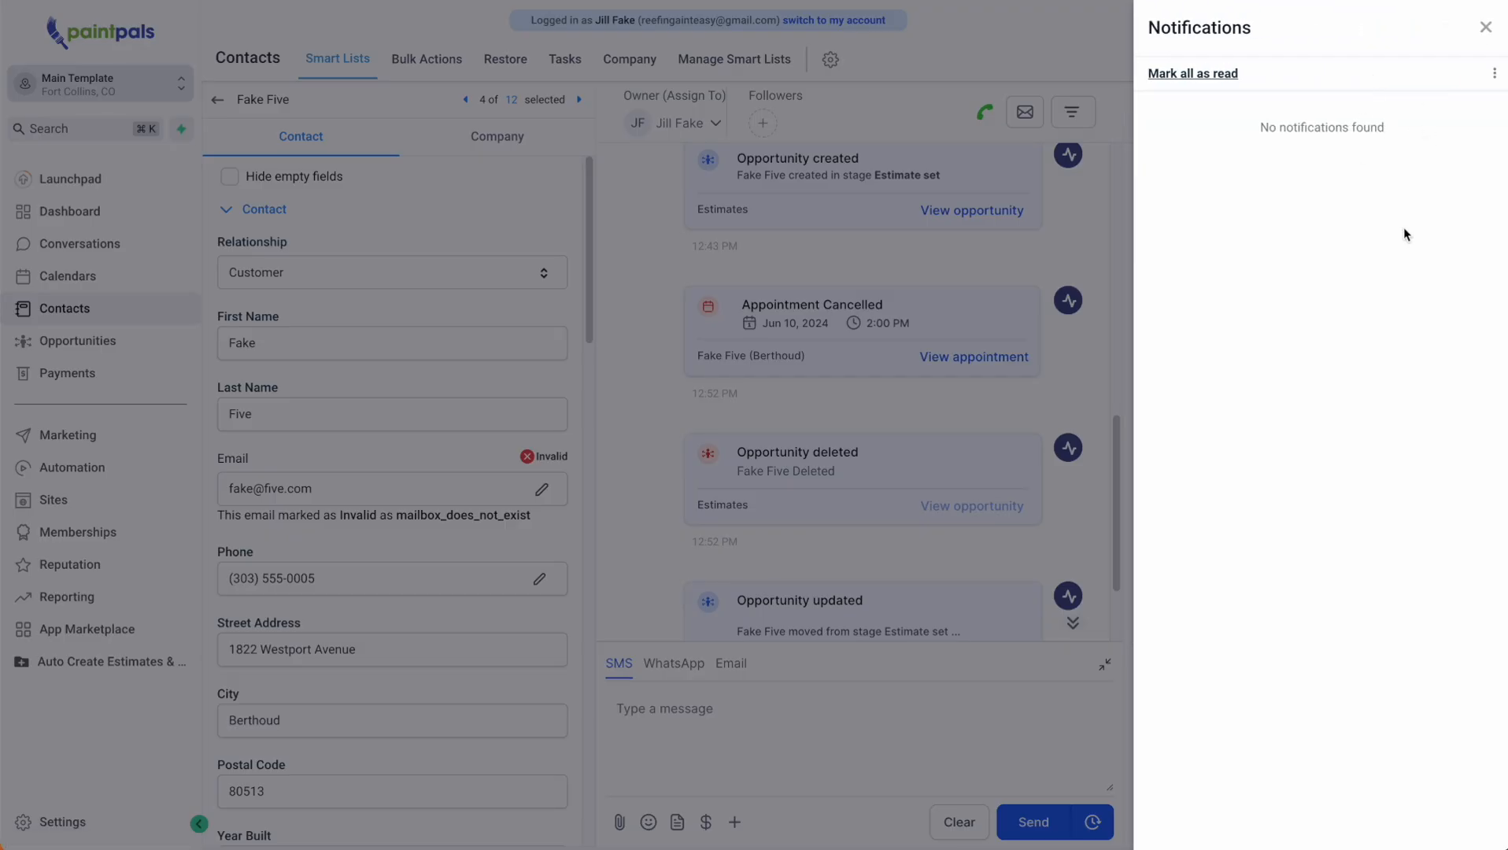
left_click(1495, 75)
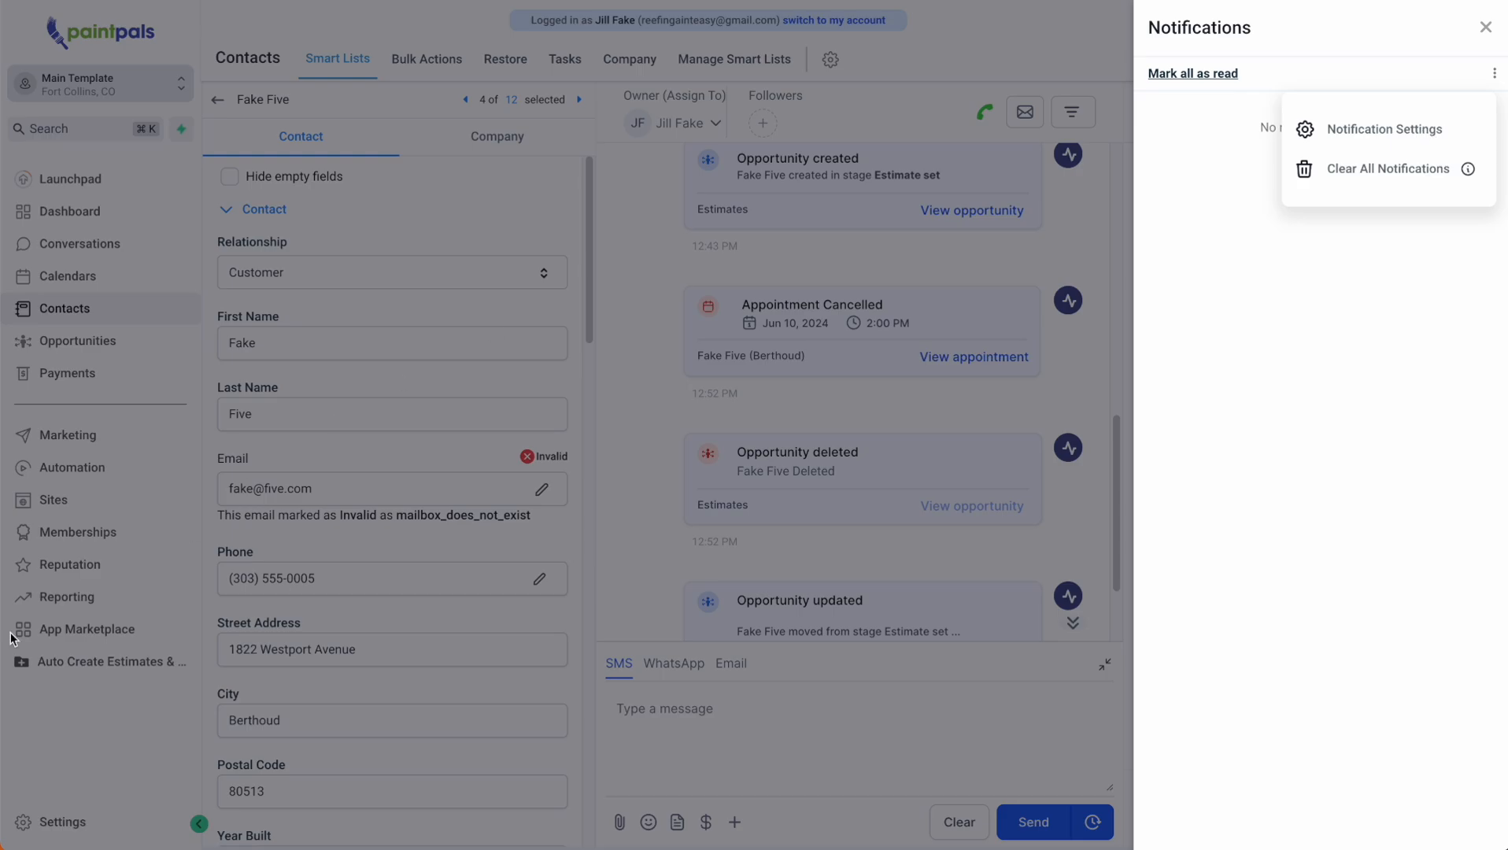
left_click(76, 827)
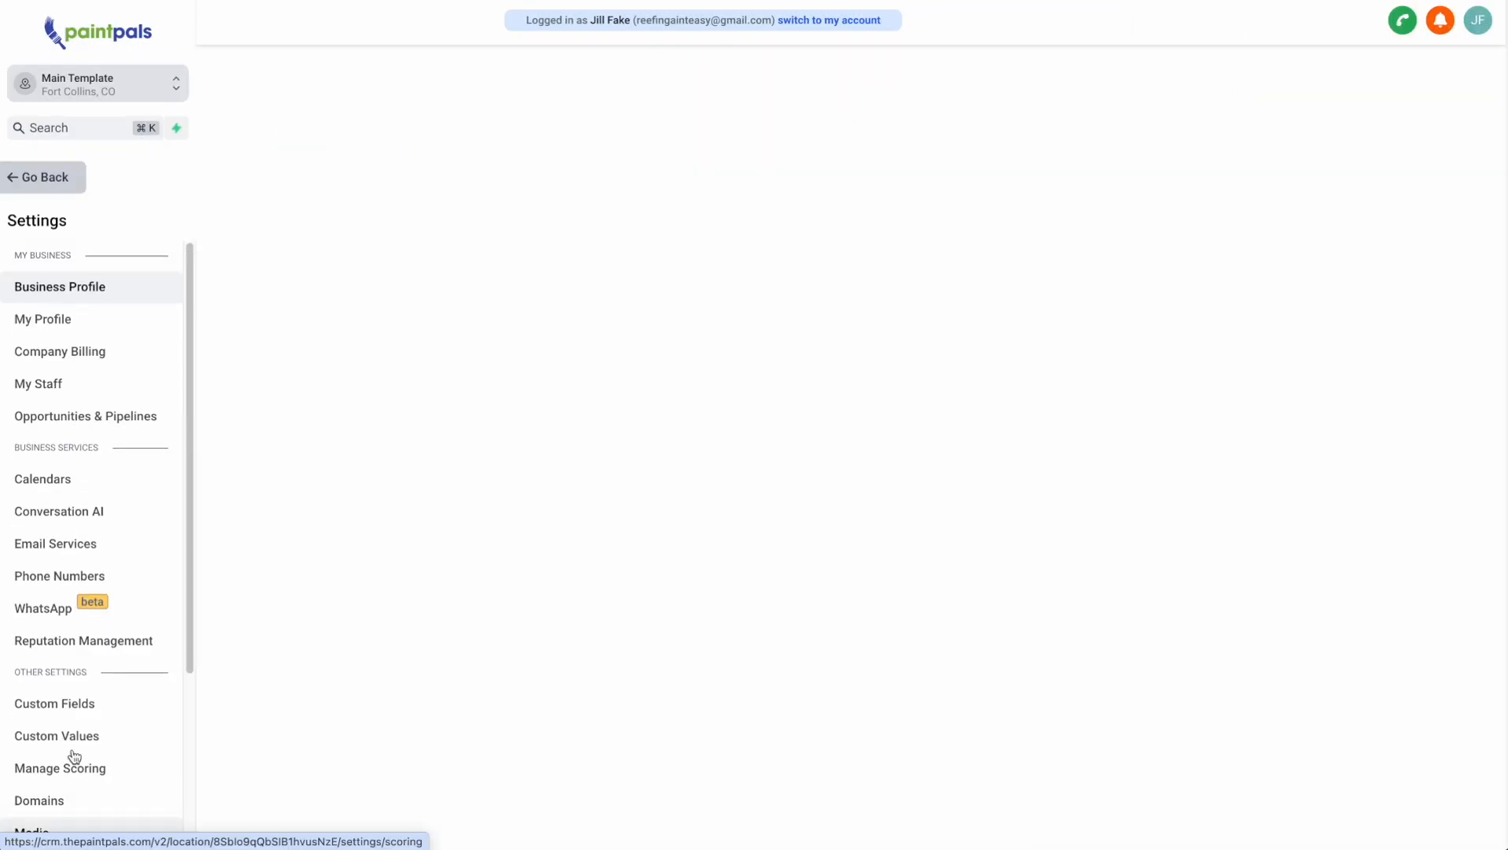
left_click(41, 326)
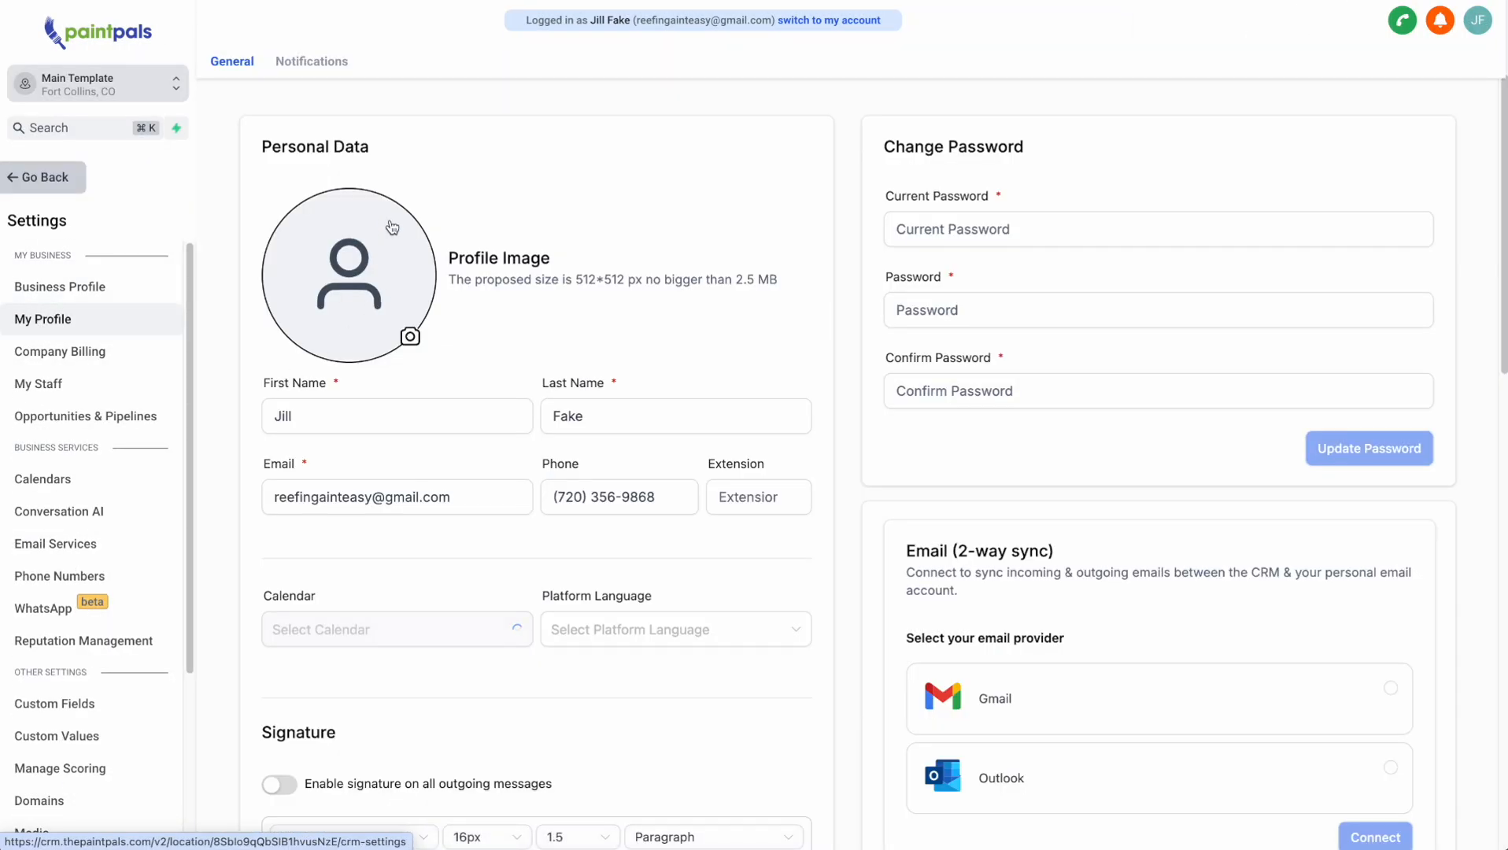
left_click(325, 70)
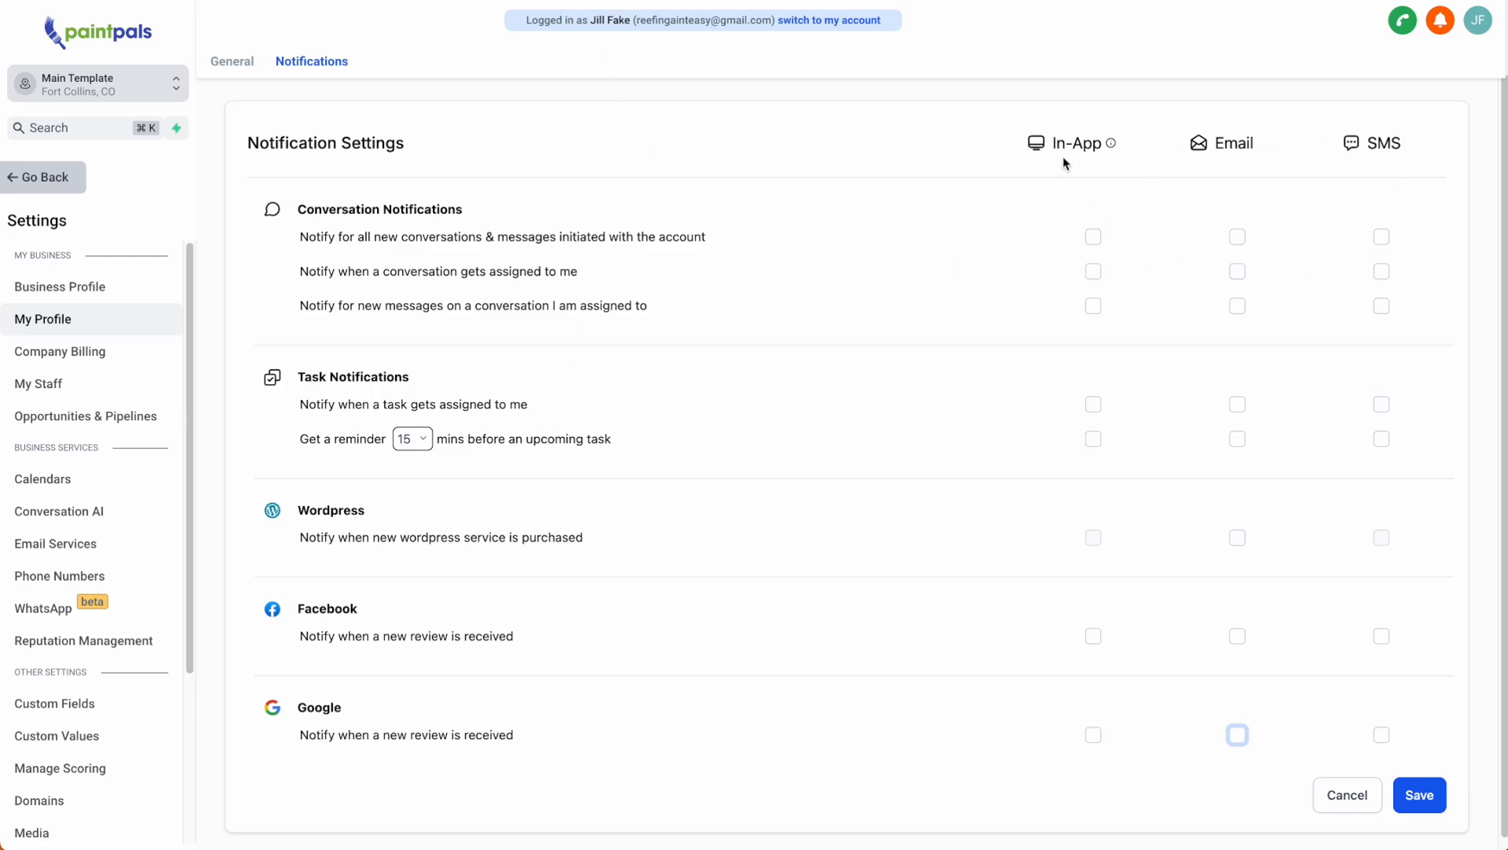
- Examine the delivery channels and the conversation notification options for new and newly assigned conversations
mouse_move(1108, 148)
left_click_drag(301, 236, 716, 245)
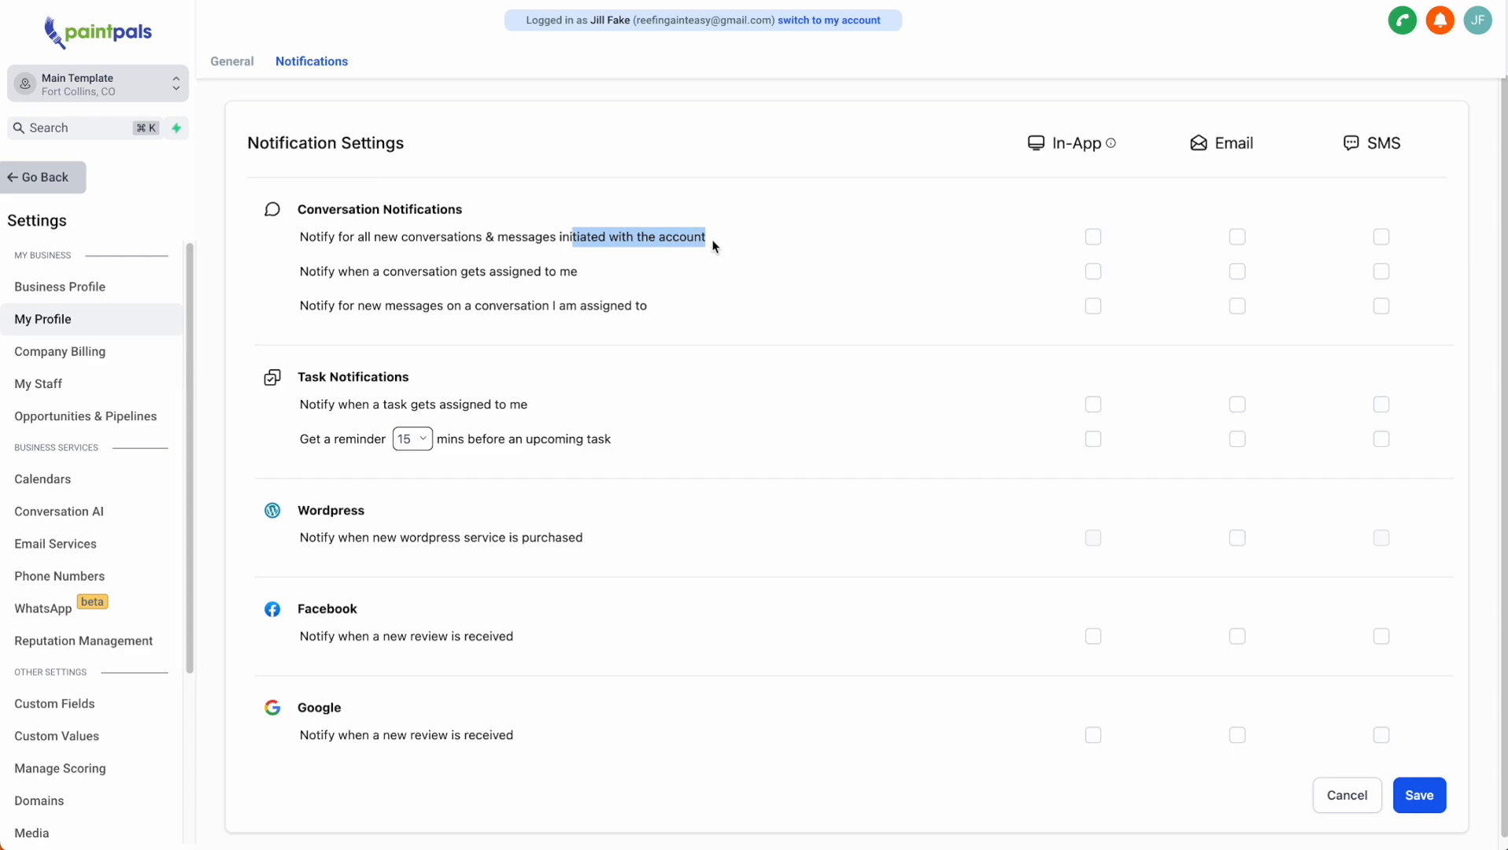
left_click_drag(714, 247, 311, 238)
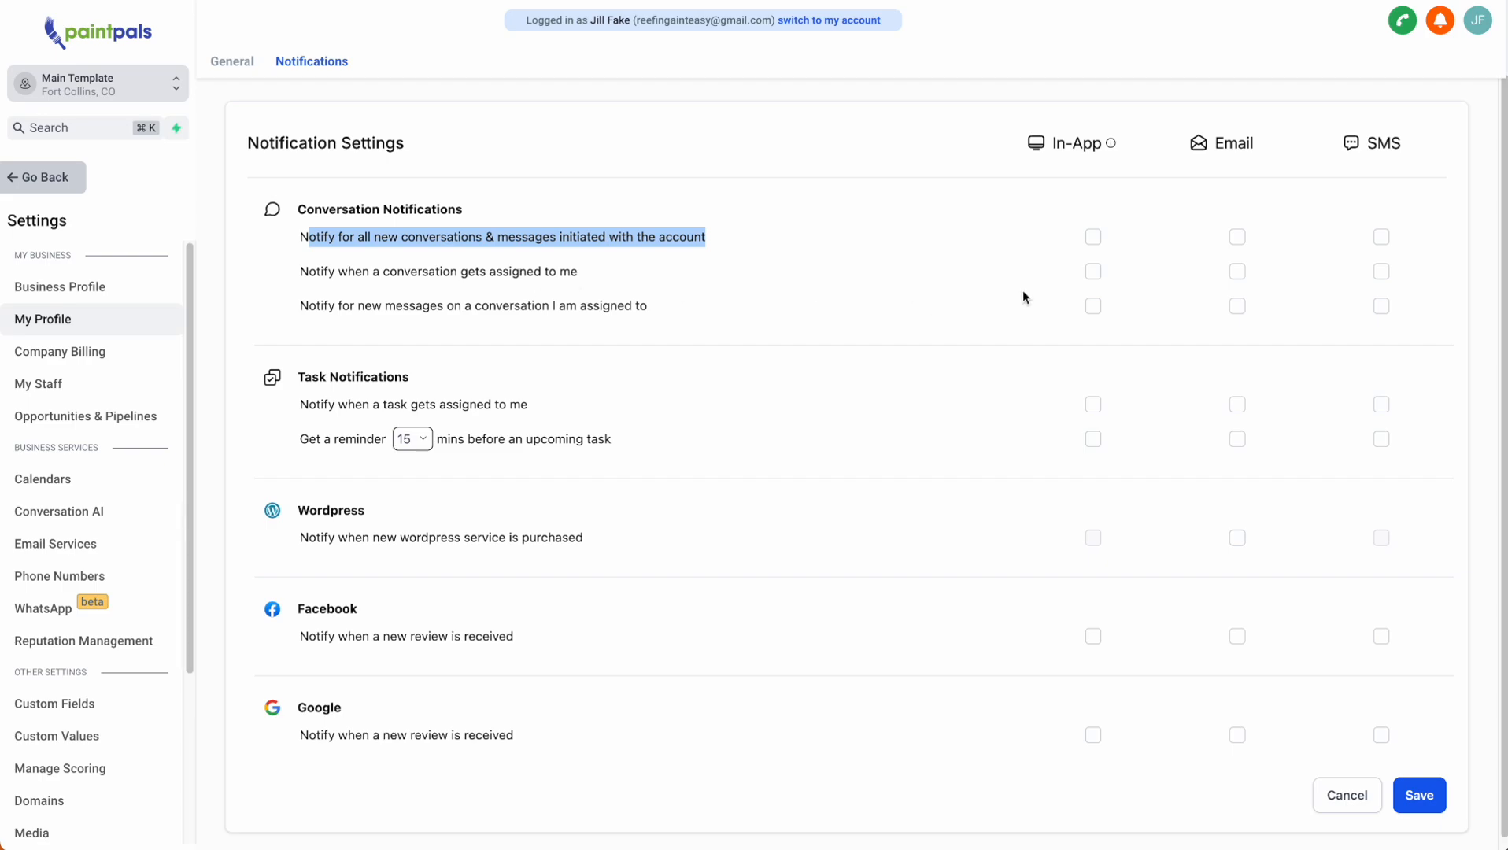
left_click_drag(328, 272, 540, 272)
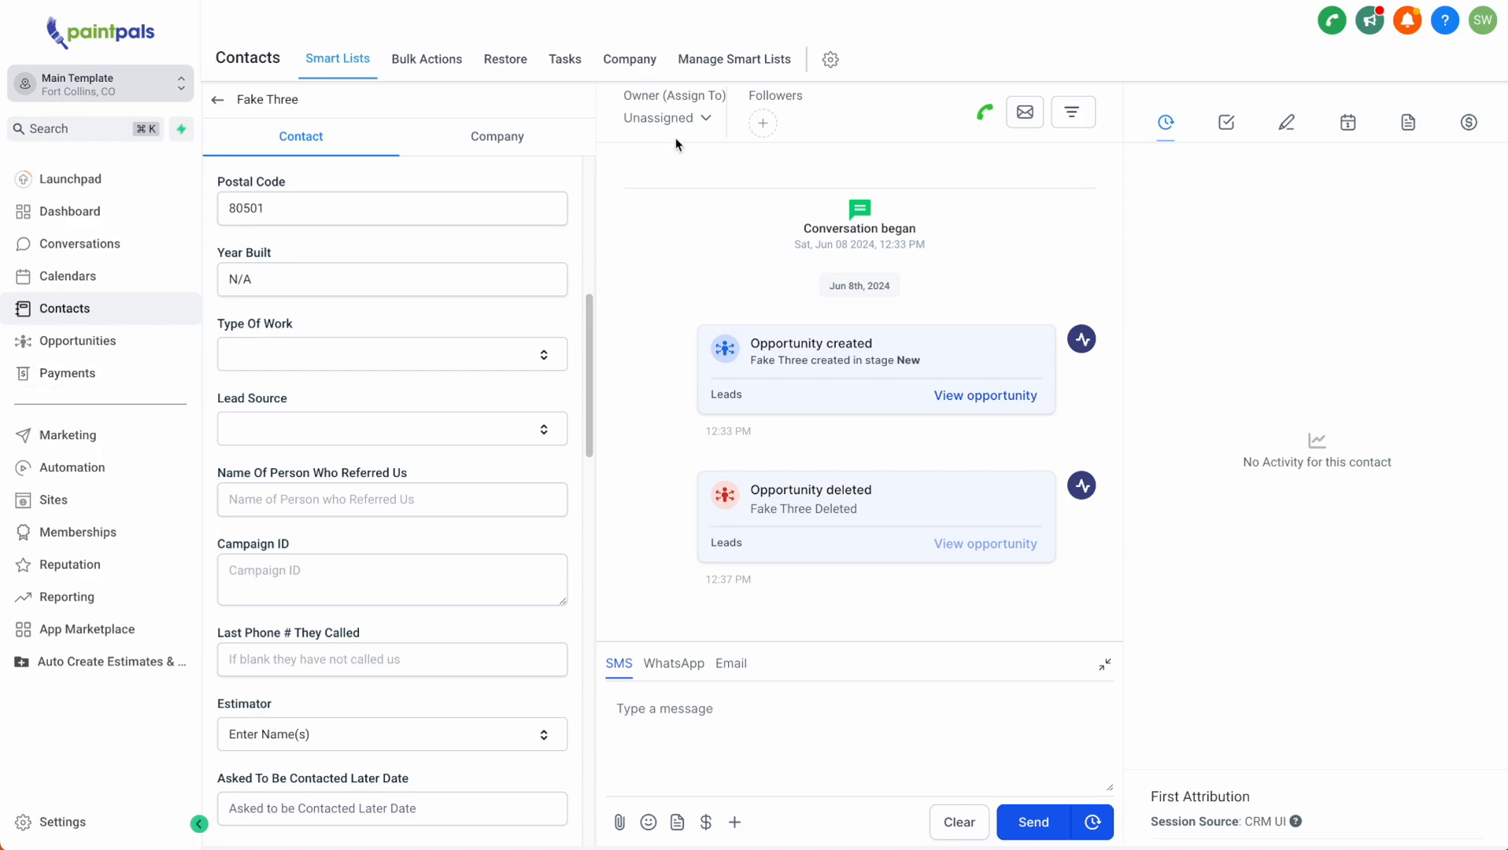
- Assign the unassigned contact to the staff user whose notification settings were being reviewed
left_click(701, 121)
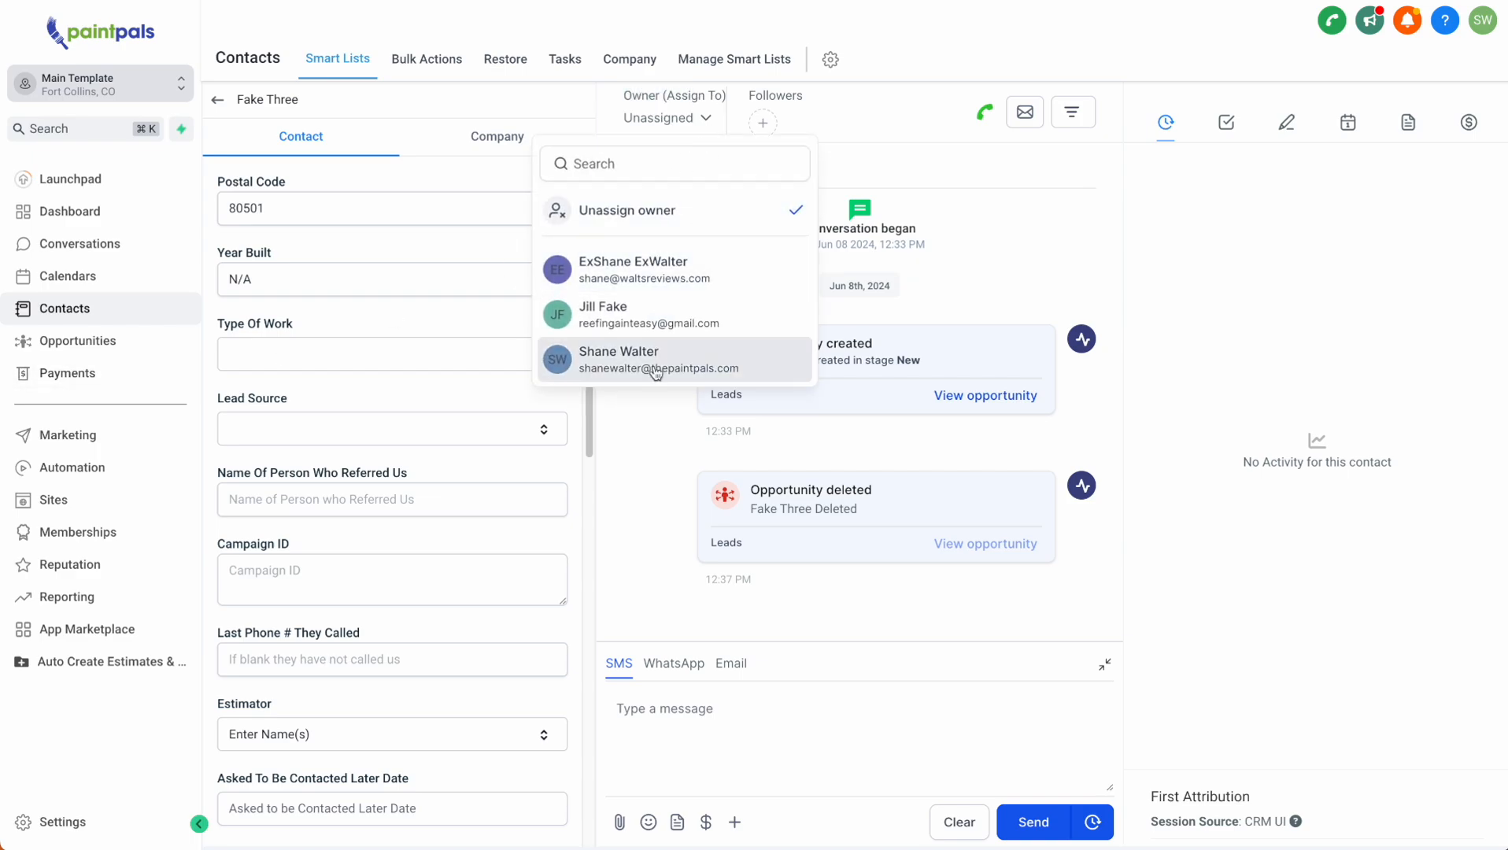
left_click(600, 319)
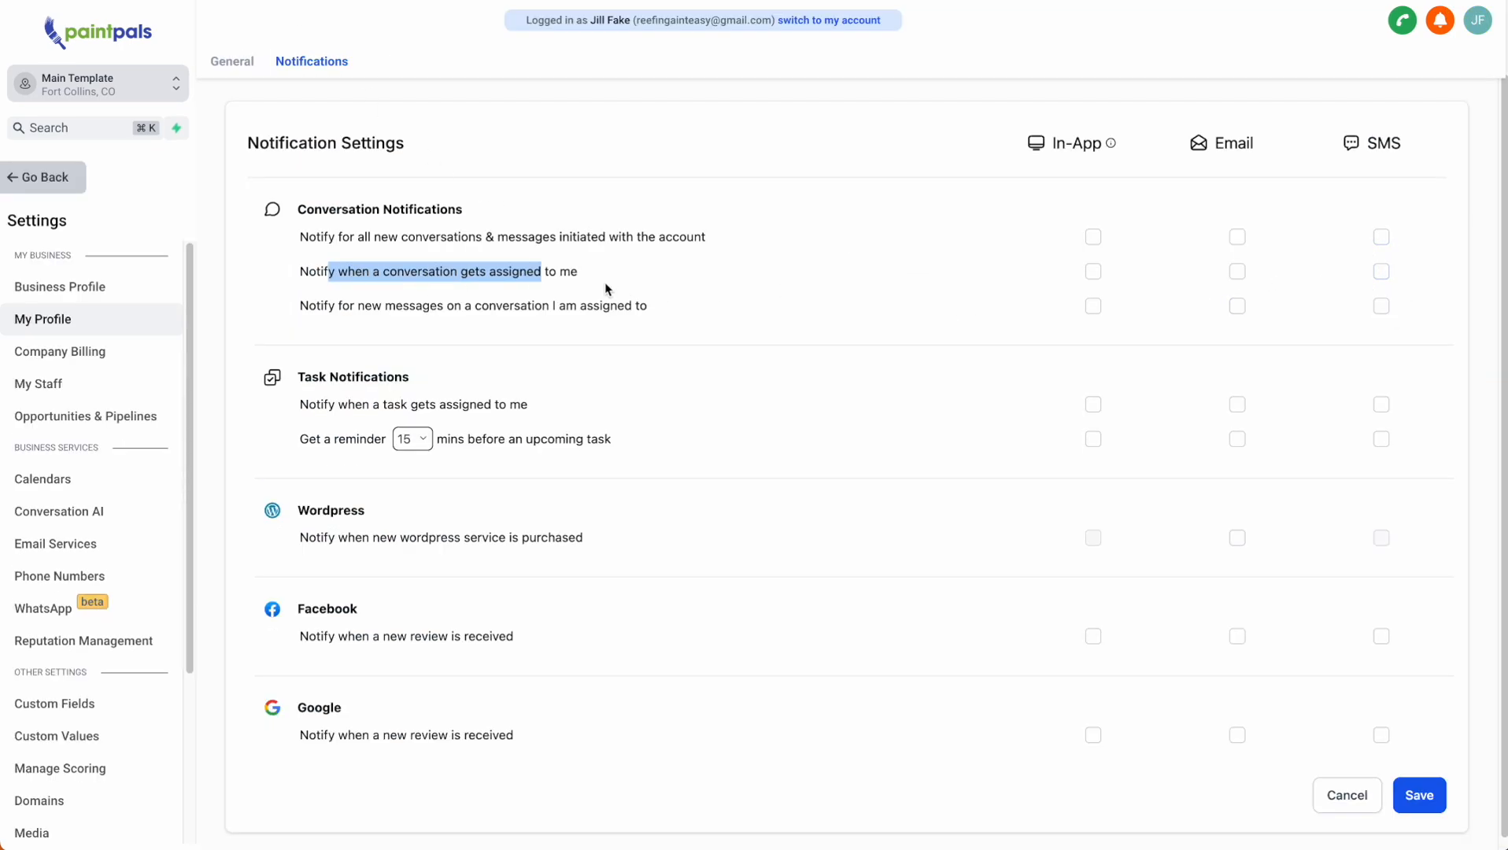
- Examine the notification options for assigned conversations, tasks, Wordpress purchases and Facebook reviews, and check the assigned contact's record
left_click(362, 271)
left_click_drag(362, 271, 579, 280)
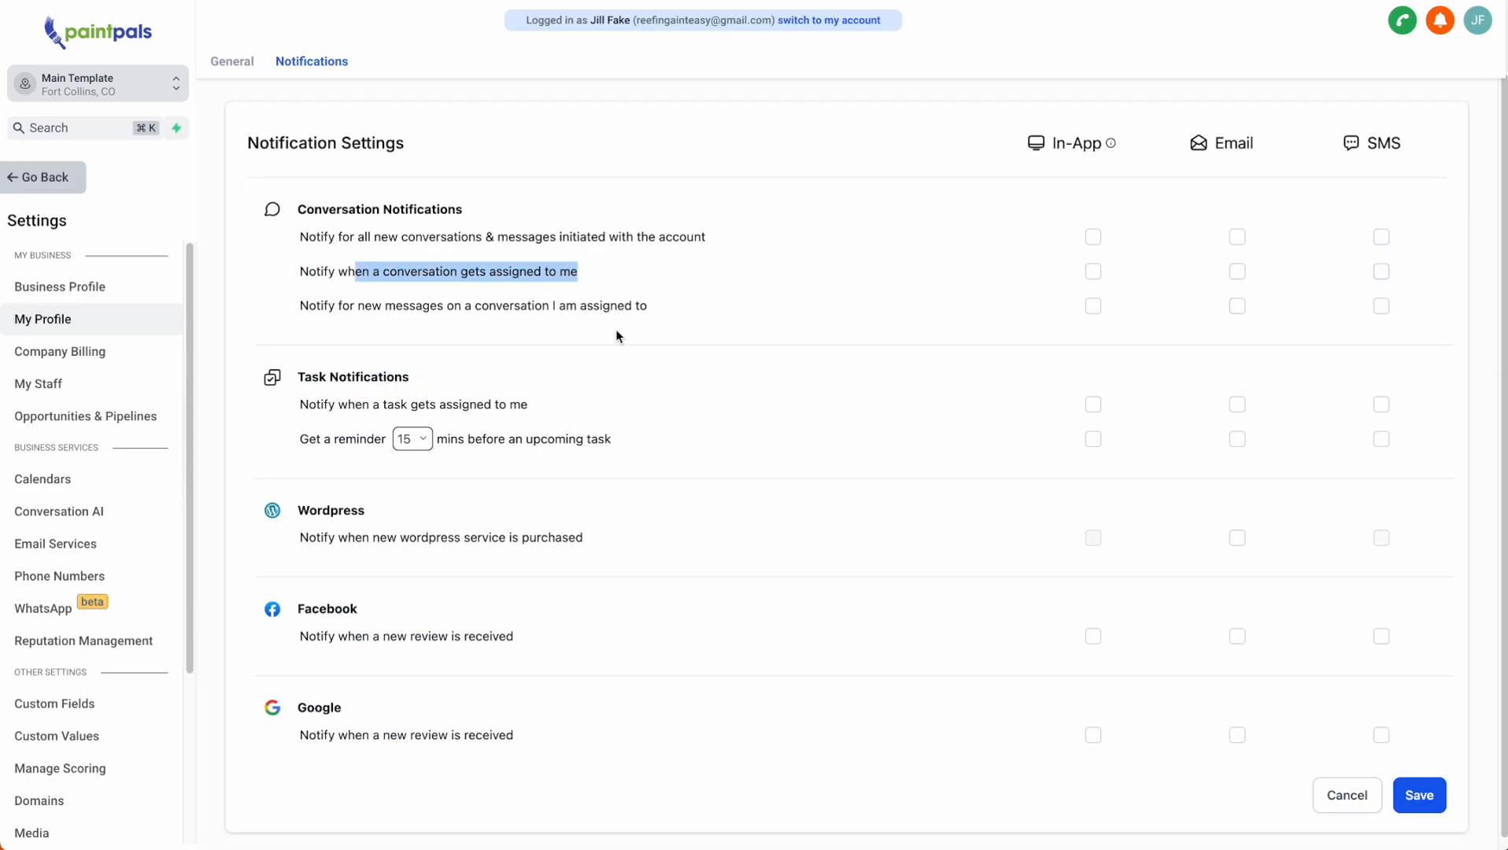
left_click_drag(336, 306, 576, 316)
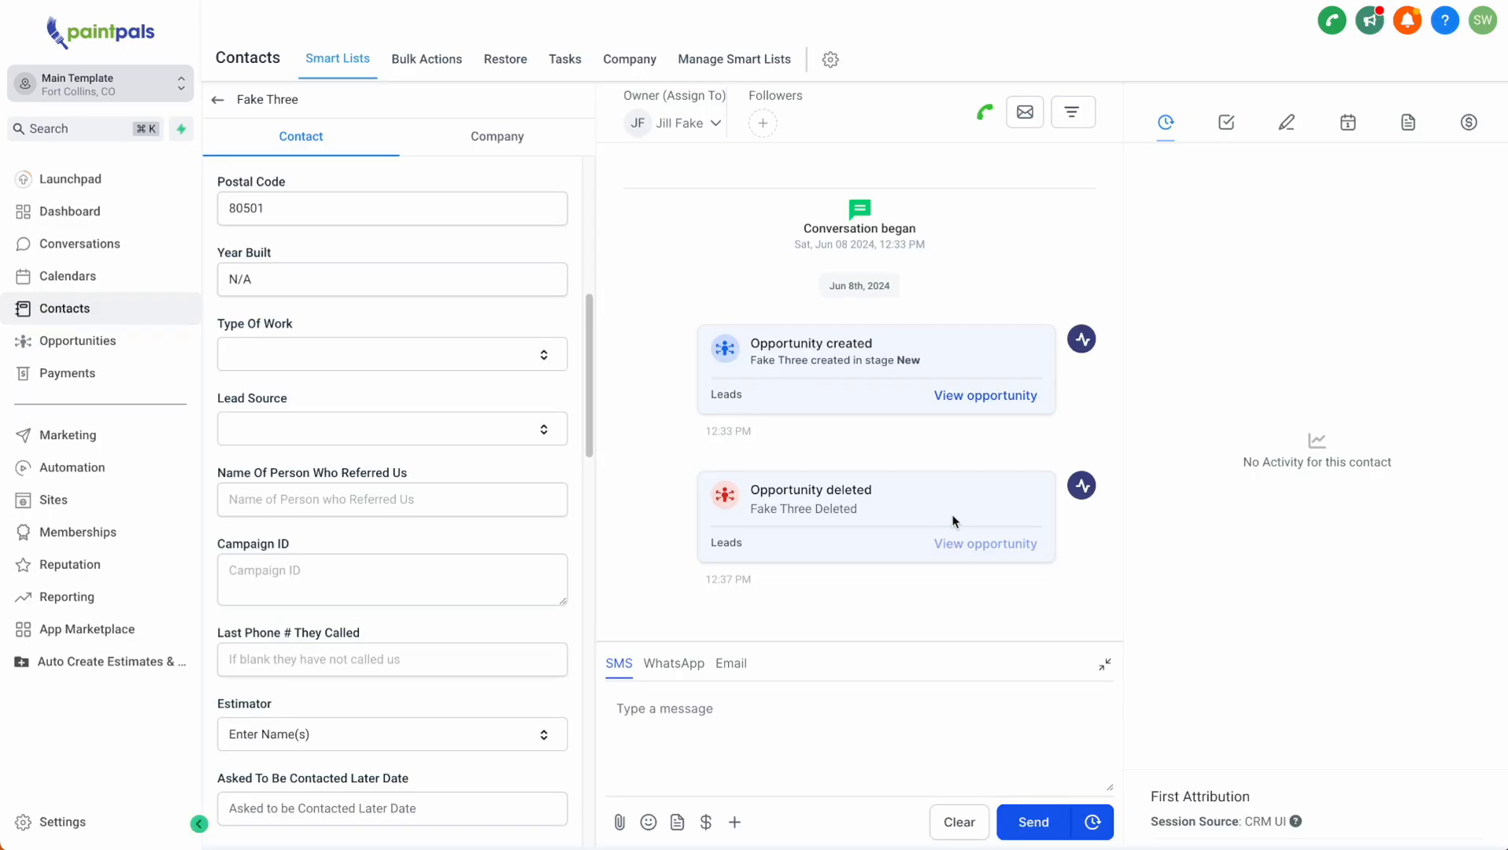
scroll(469, 345, "up", 6)
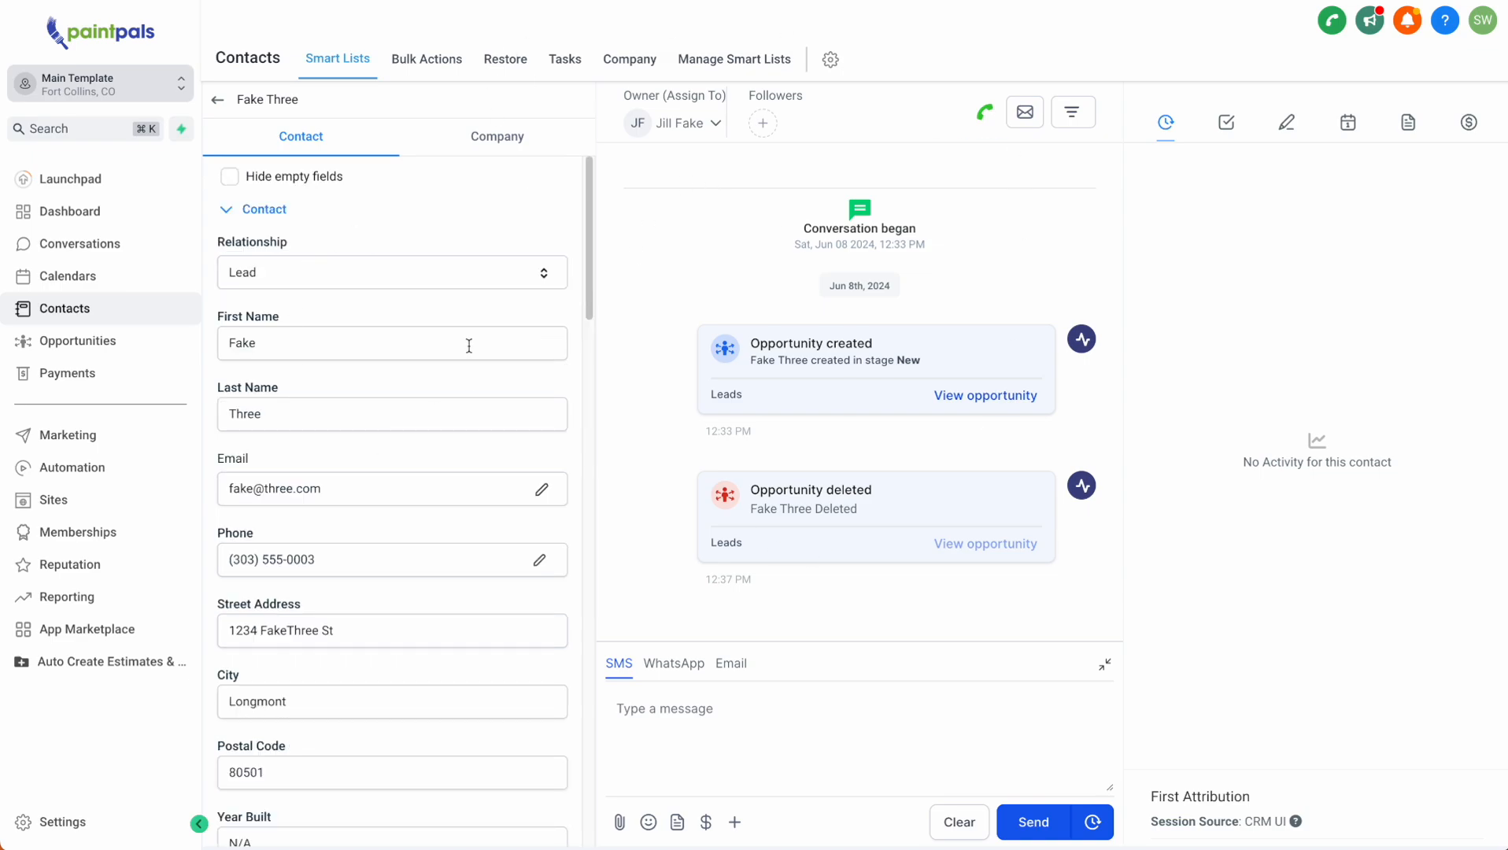
left_click(729, 725)
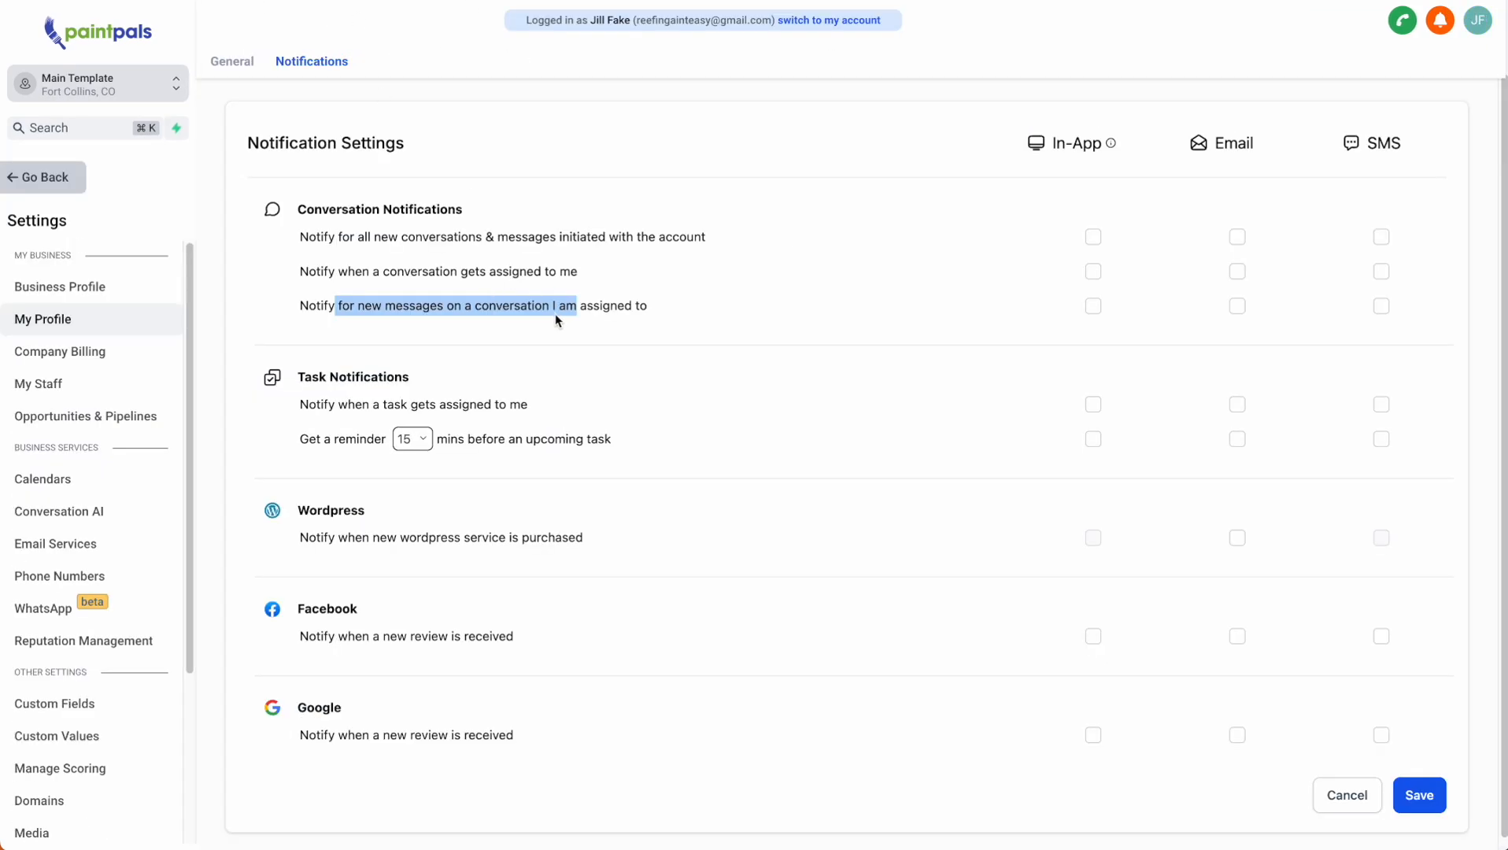
left_click_drag(312, 377, 409, 377)
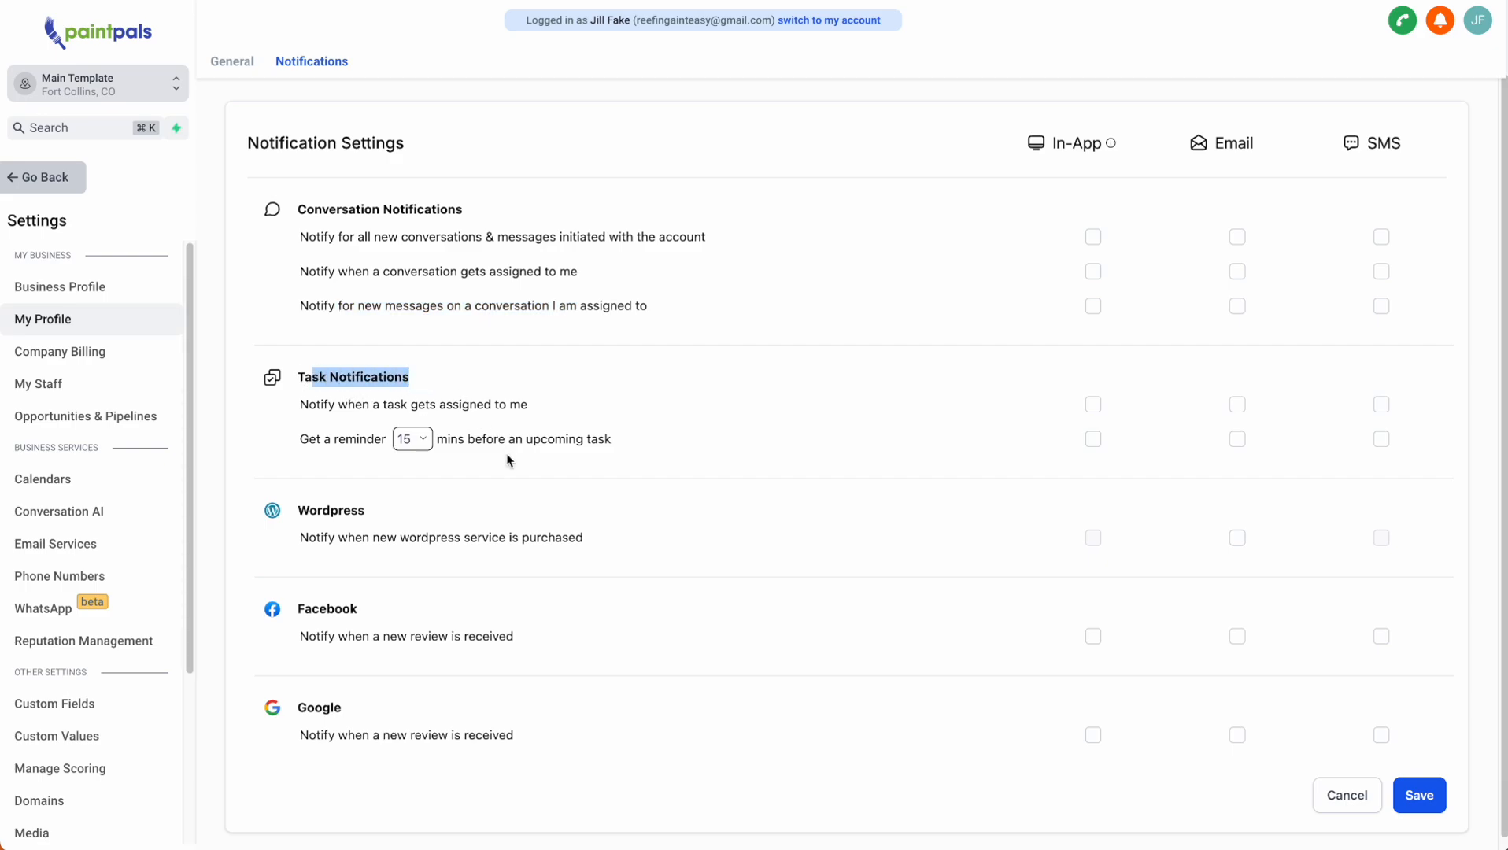
left_click_drag(309, 406, 440, 405)
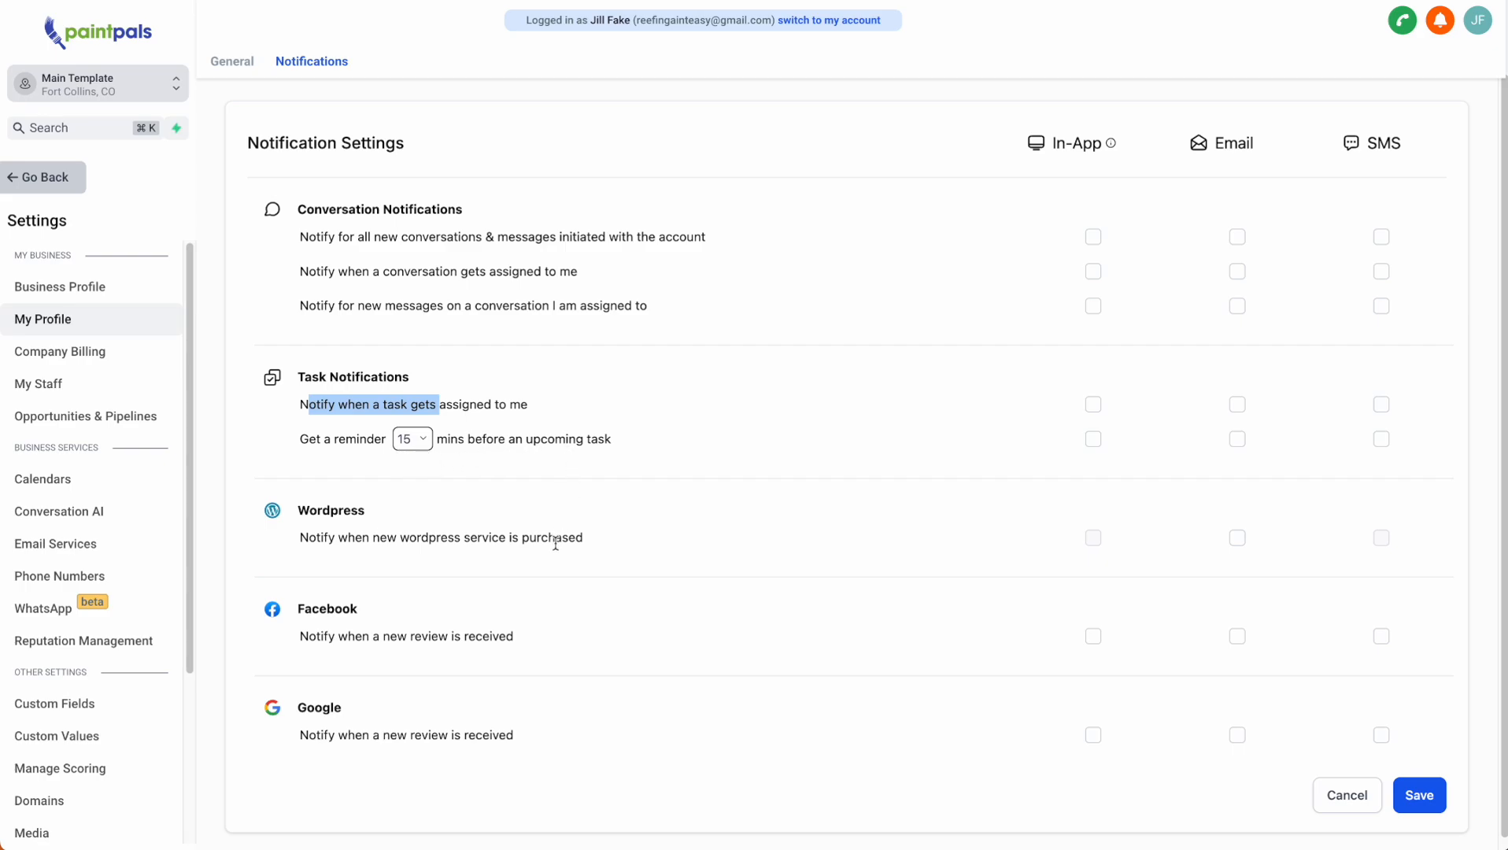
left_click_drag(311, 510, 537, 539)
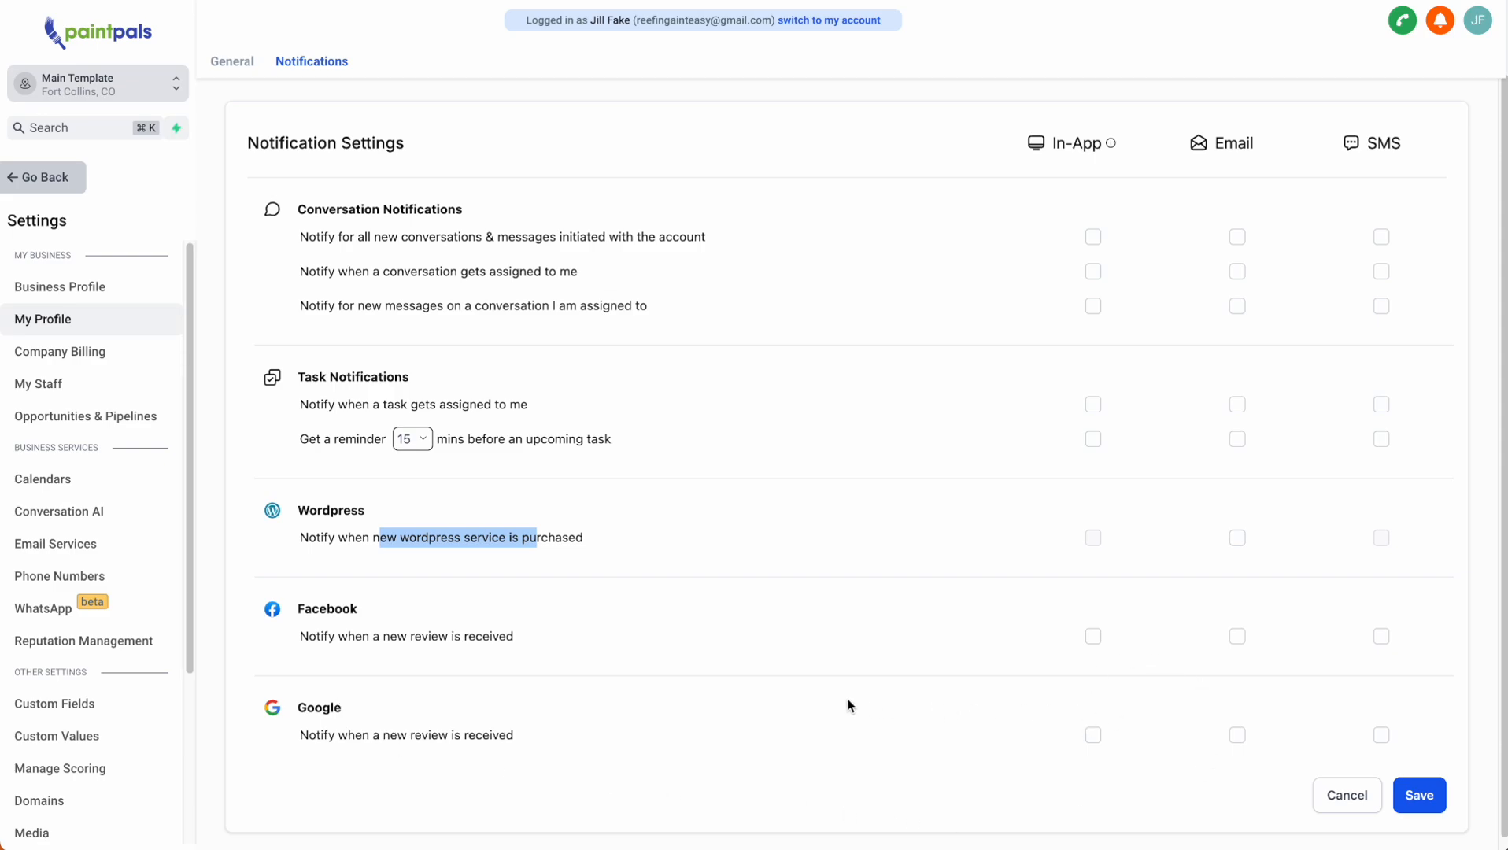
left_click_drag(361, 609, 305, 610)
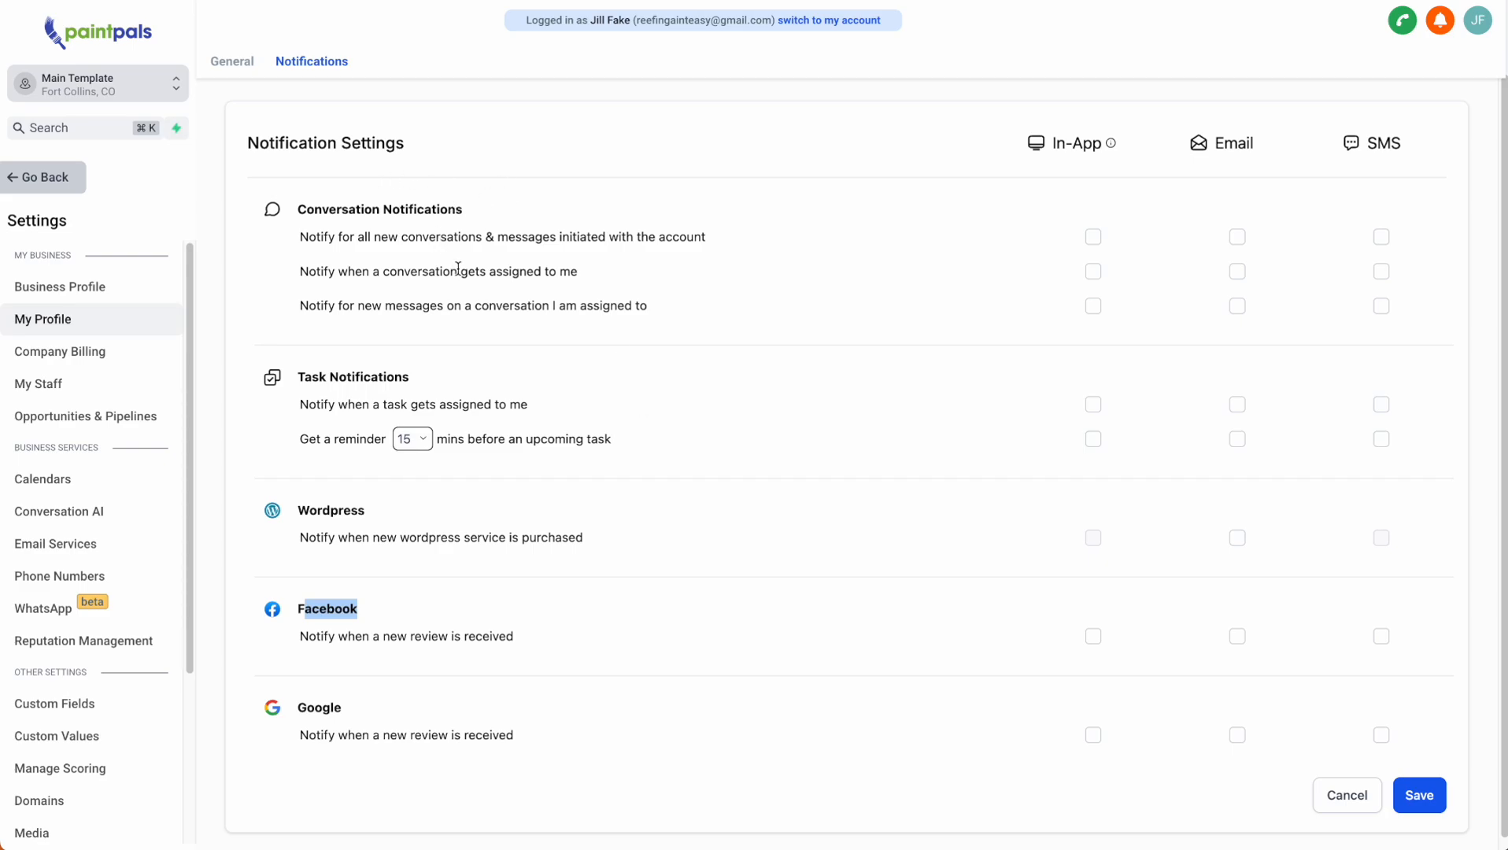
left_click_drag(321, 305, 627, 307)
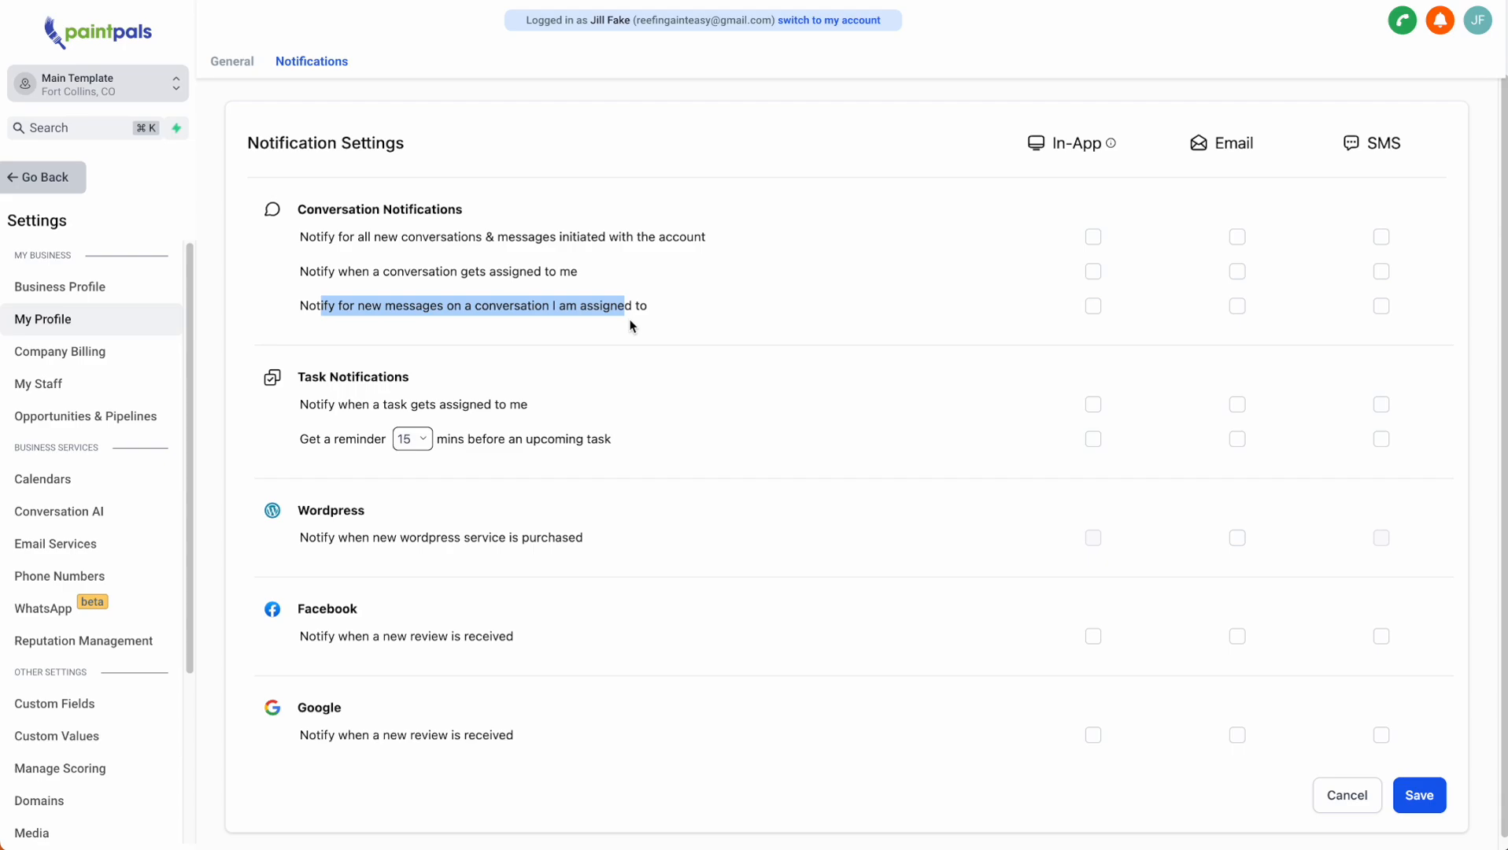
left_click_drag(629, 319, 304, 308)
left_click_drag(304, 378, 409, 378)
- Enable SMS notifications for newly assigned tasks and for the 15-minute upcoming task reminder, and save the settings
left_click(1382, 407)
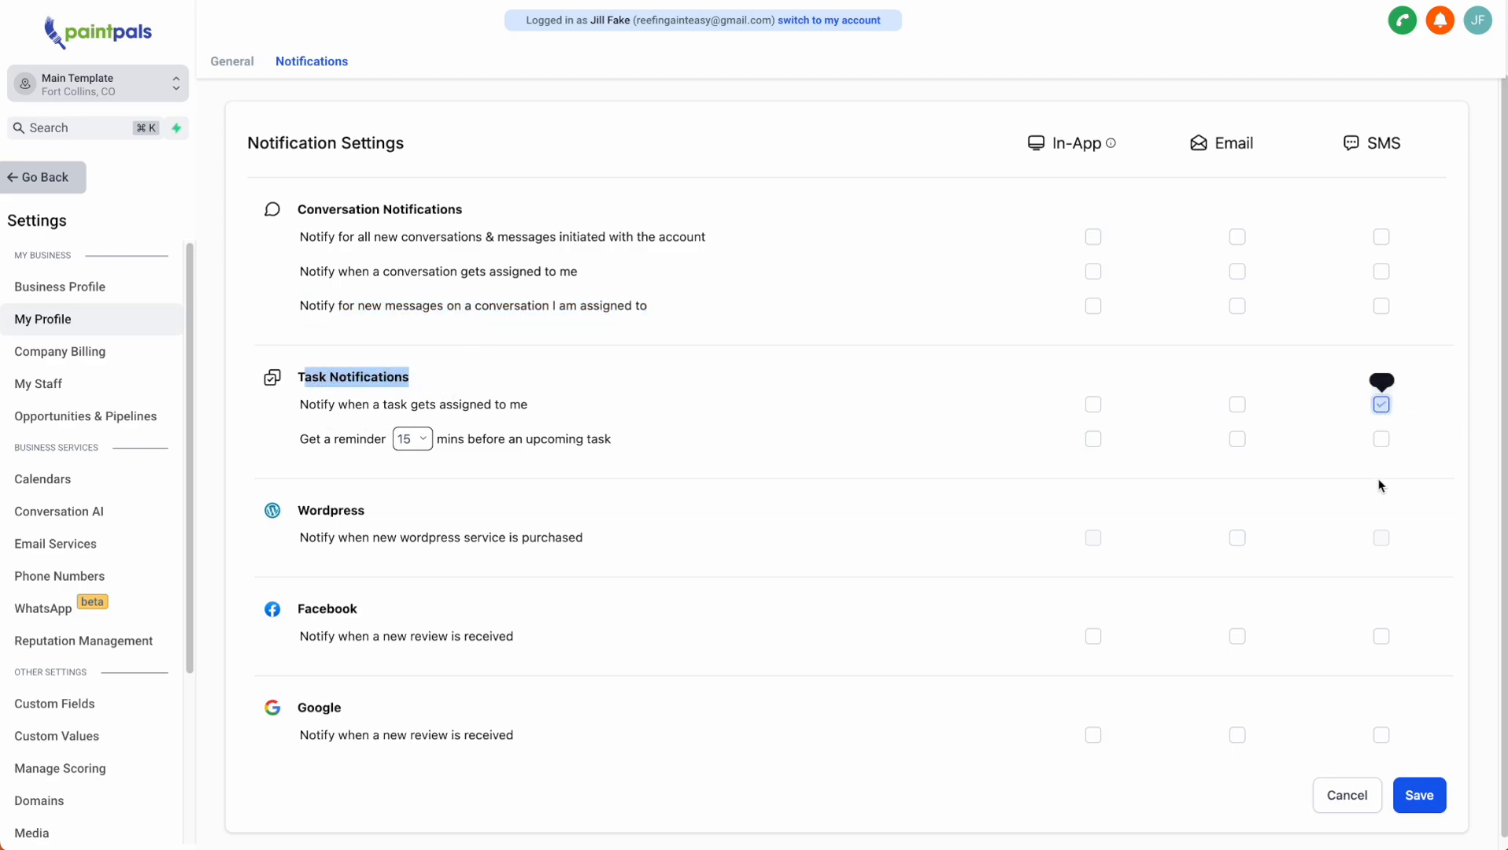
left_click(1383, 441)
left_click(1383, 441)
left_click(1421, 799)
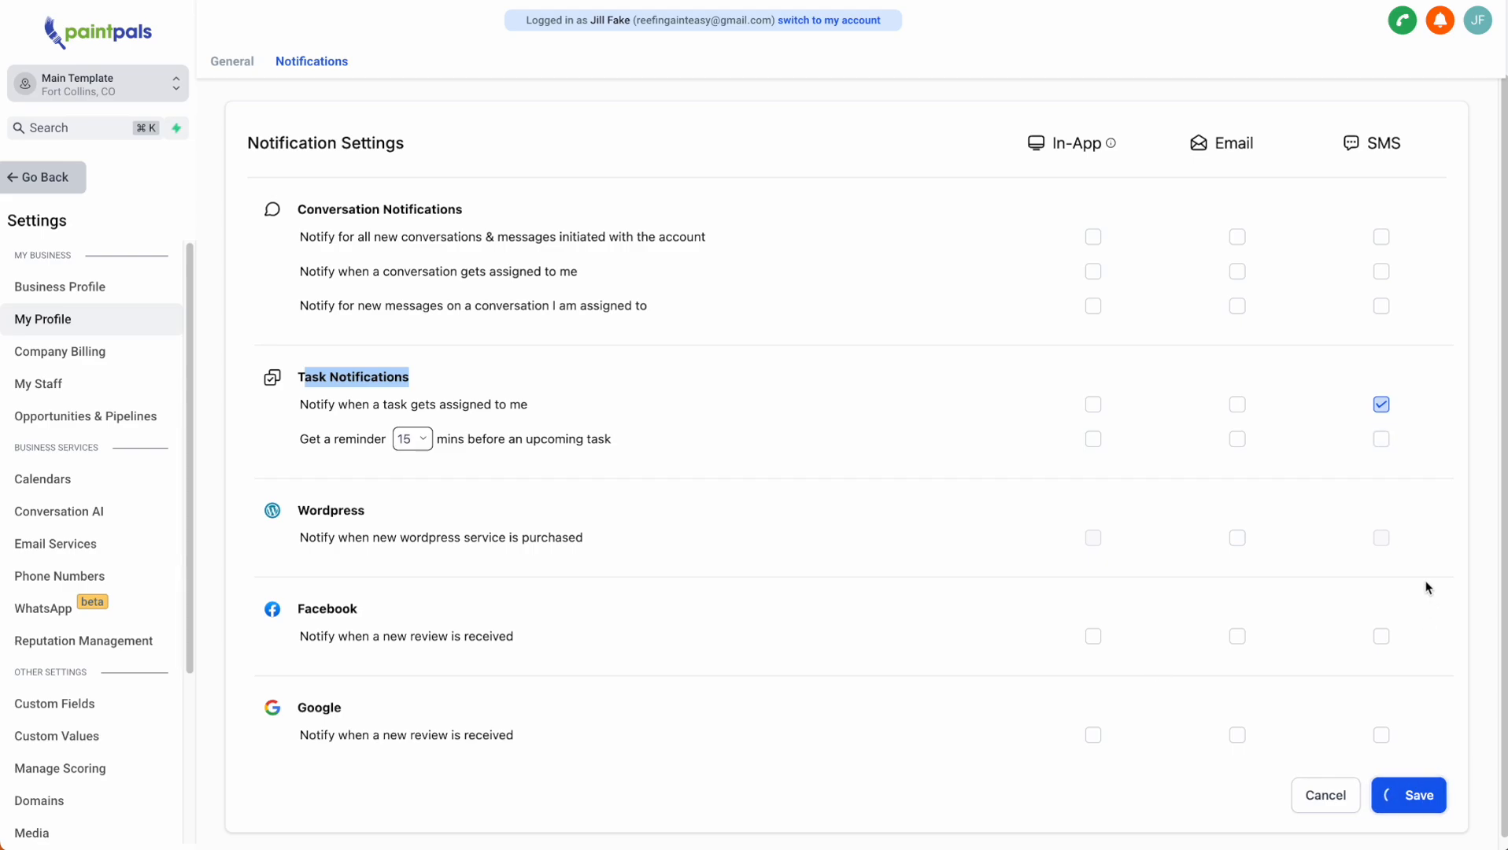
left_click(1382, 438)
left_click(1421, 796)
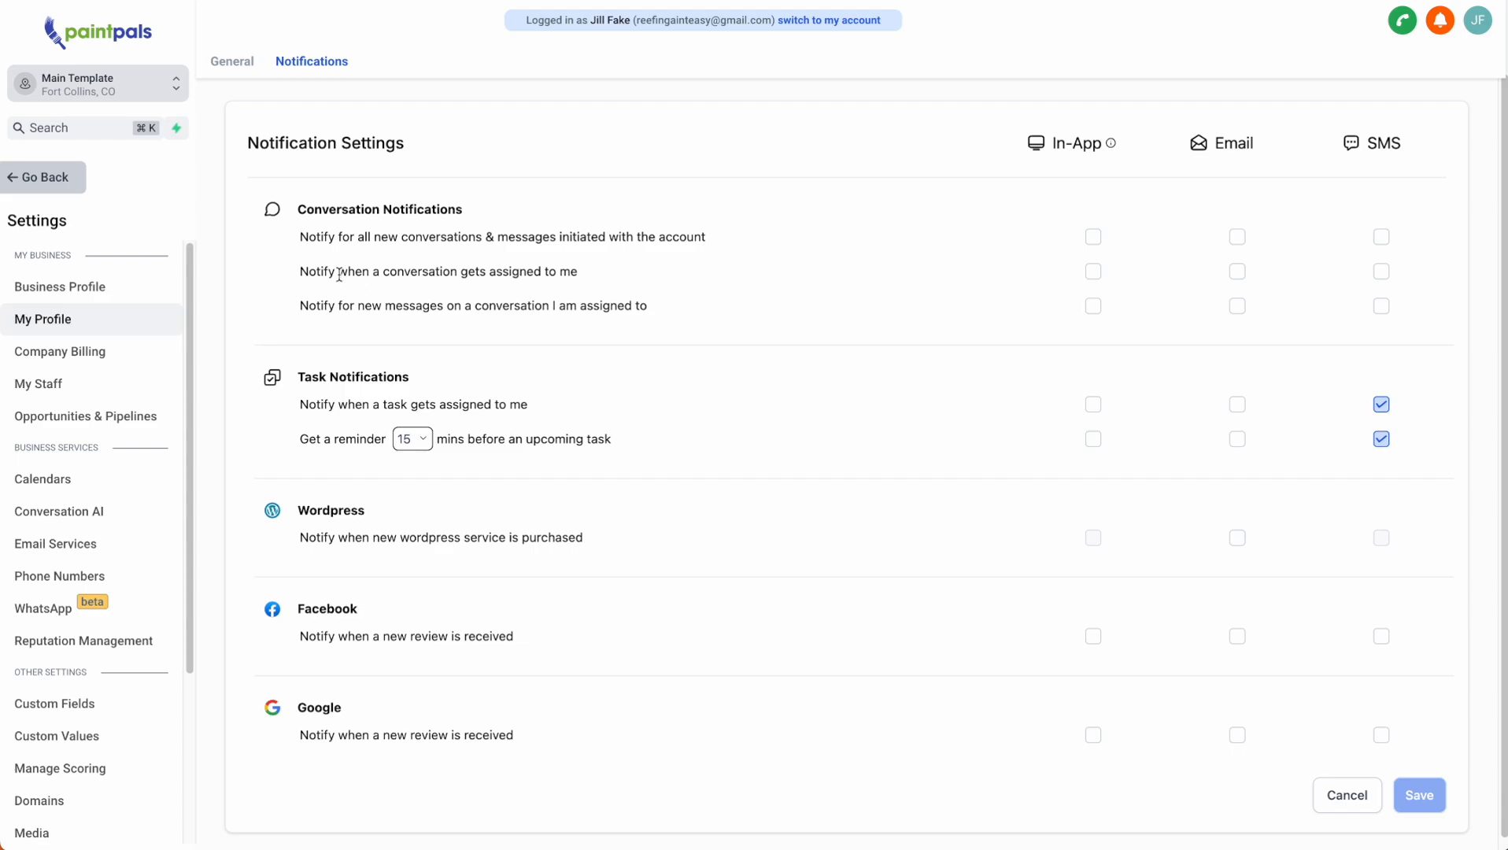
- Review the conversation notification options and open the Notifications folder within the Onboarding automation workflows
left_click_drag(328, 306, 527, 306)
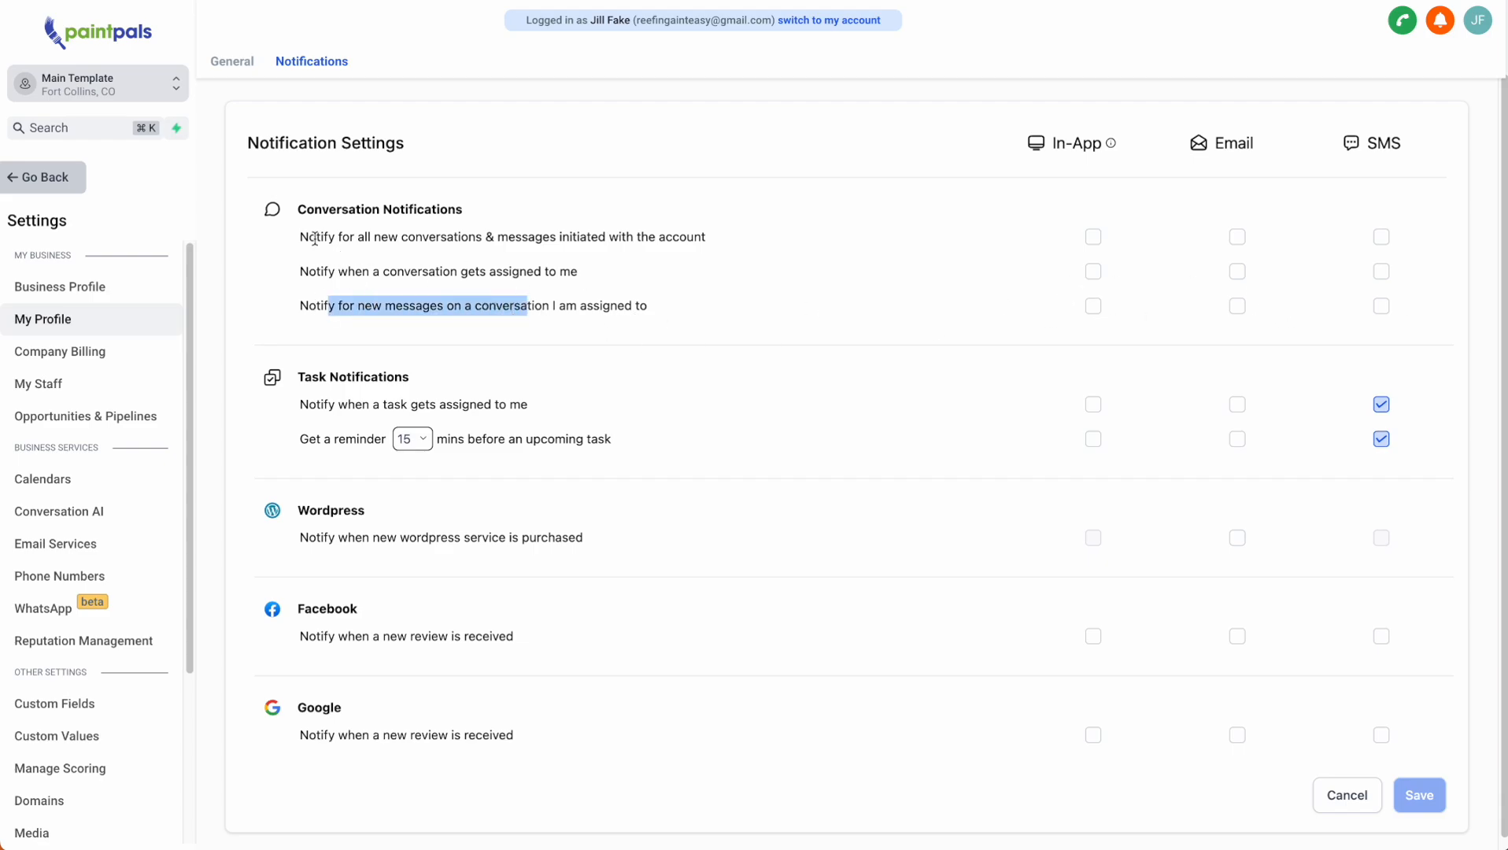
left_click_drag(323, 209, 463, 209)
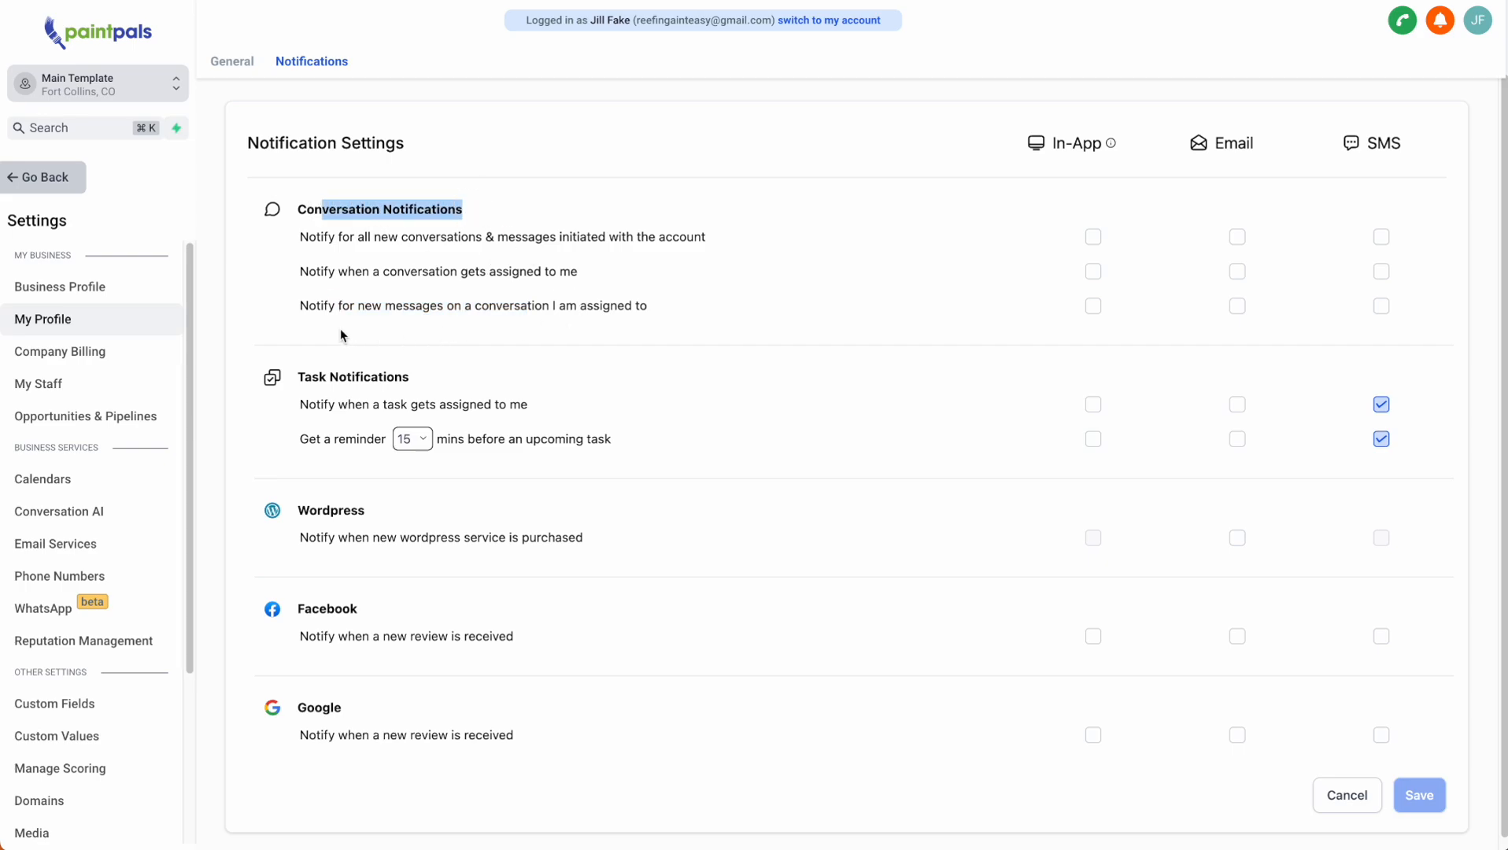
left_click(51, 180)
left_click(120, 470)
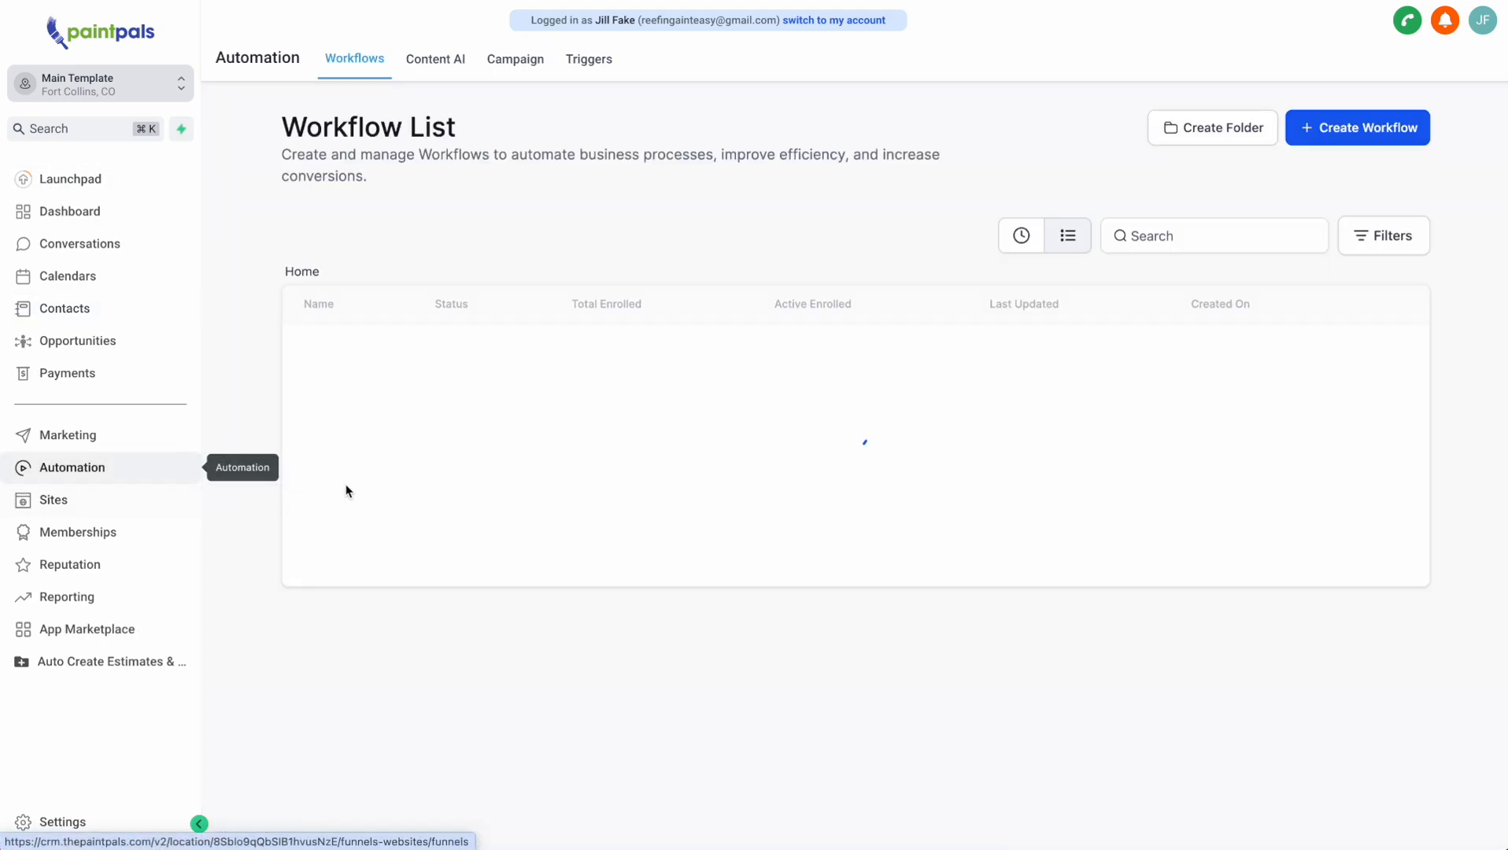
left_click(368, 354)
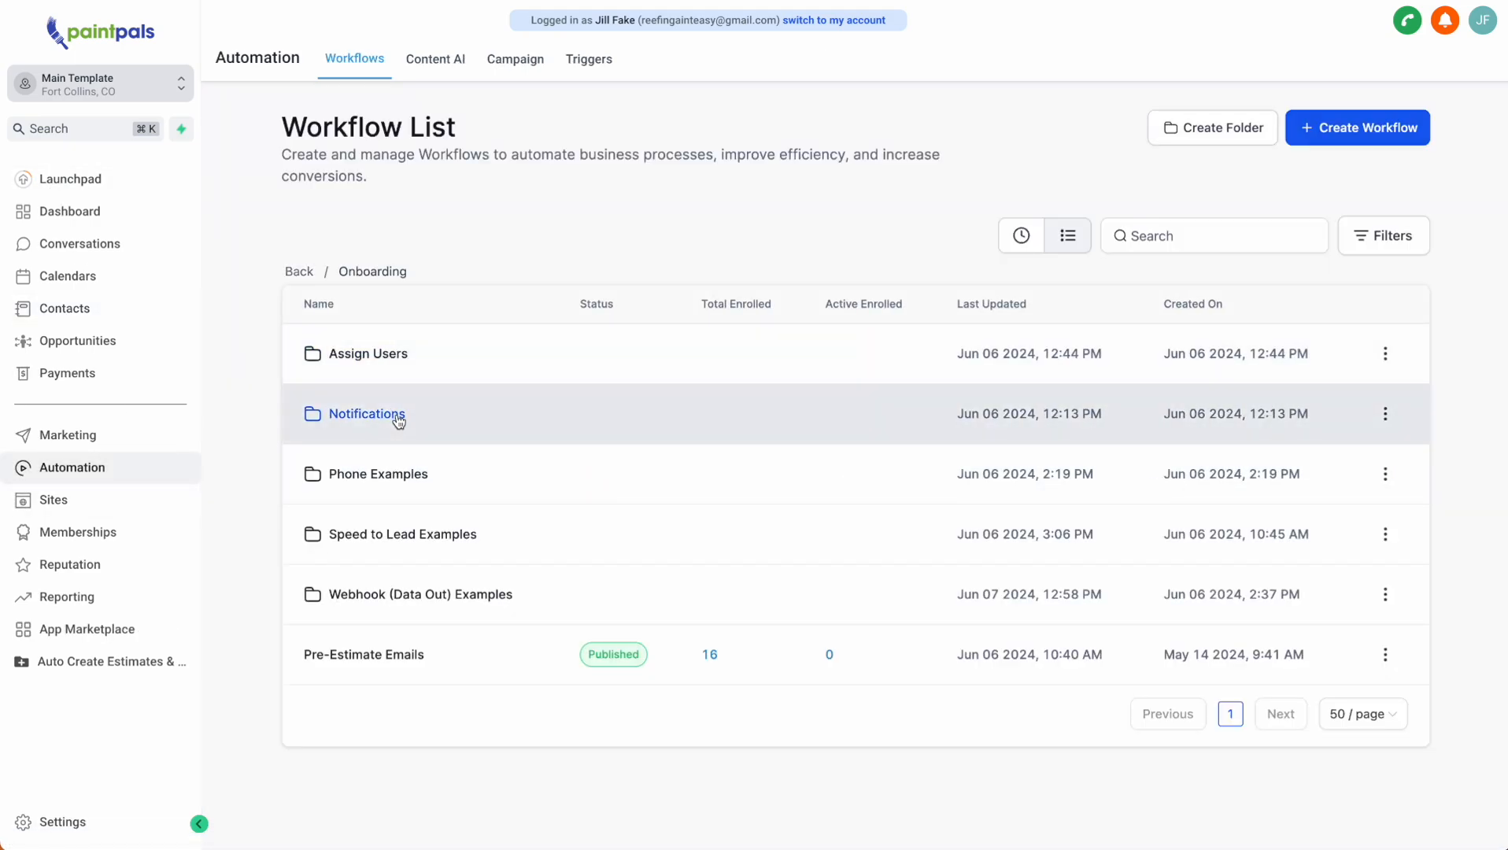
left_click(374, 418)
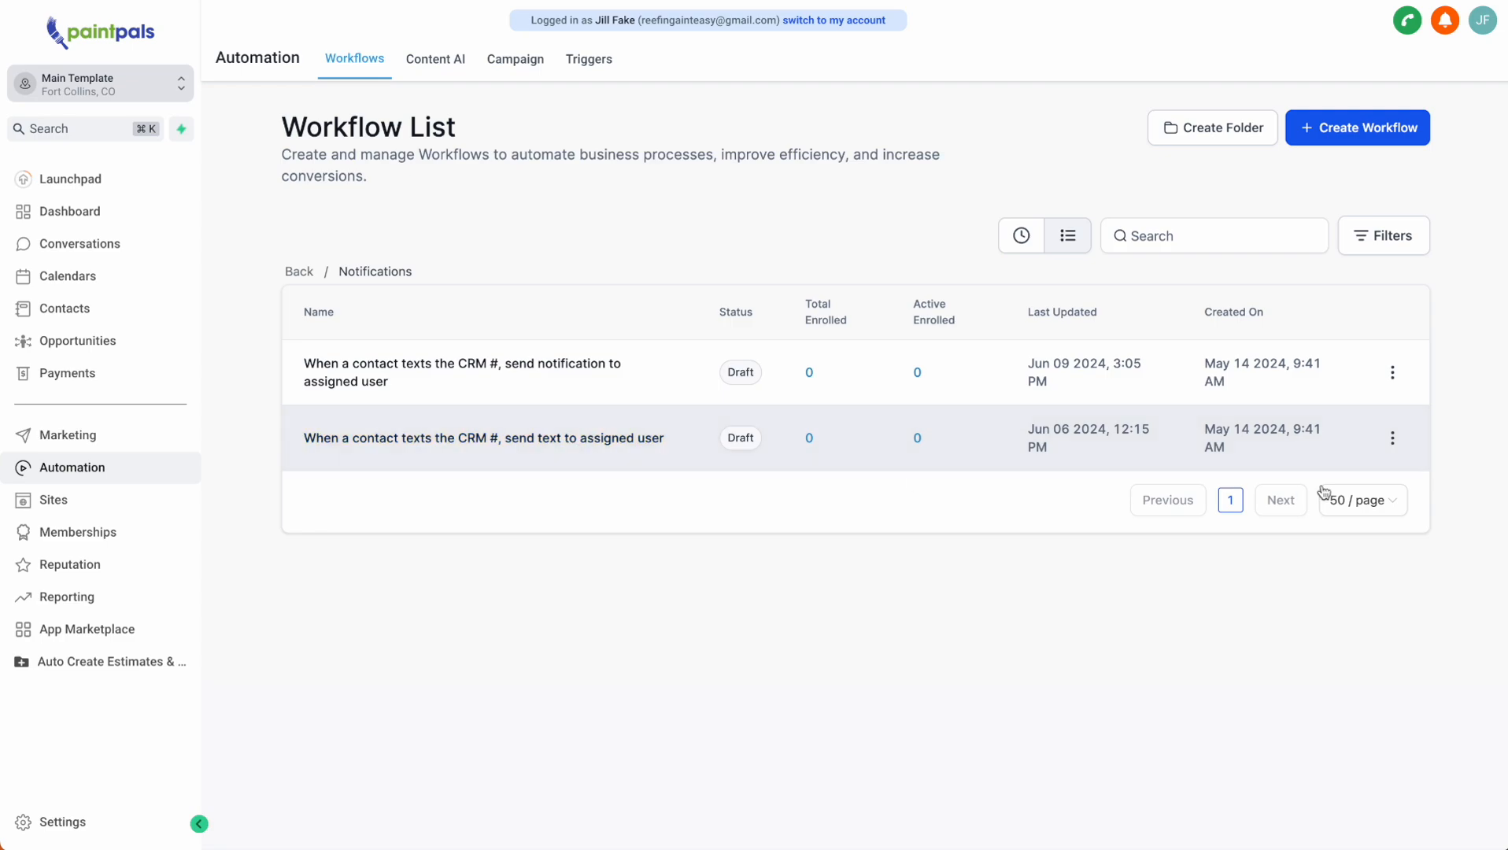
- Open the workflow "When a contact texts the CRM #, send text to assigned user" and switch it from Draft to Publish
left_click(1393, 438)
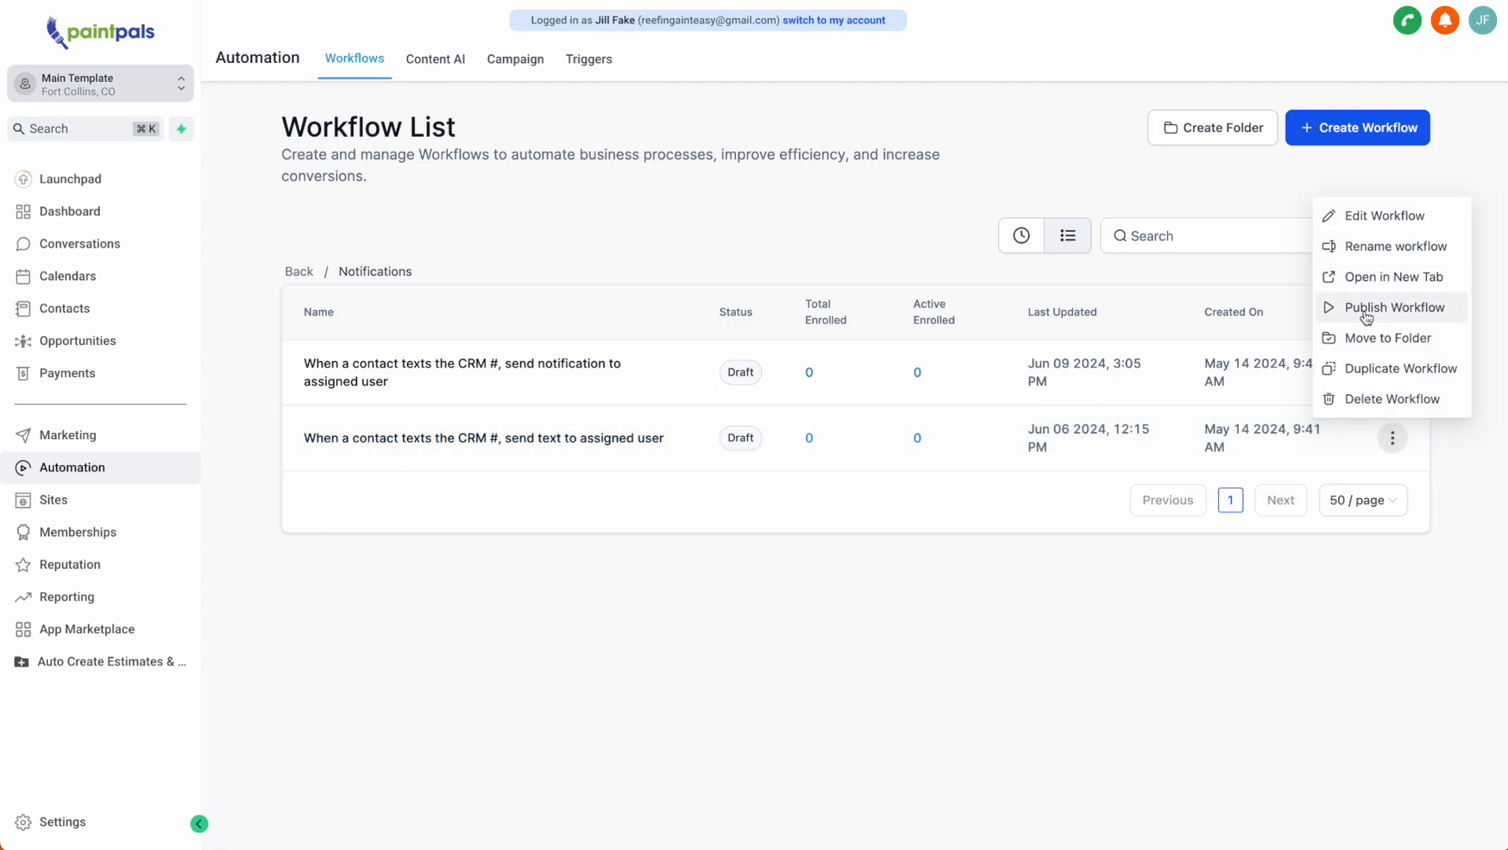
left_click(525, 437)
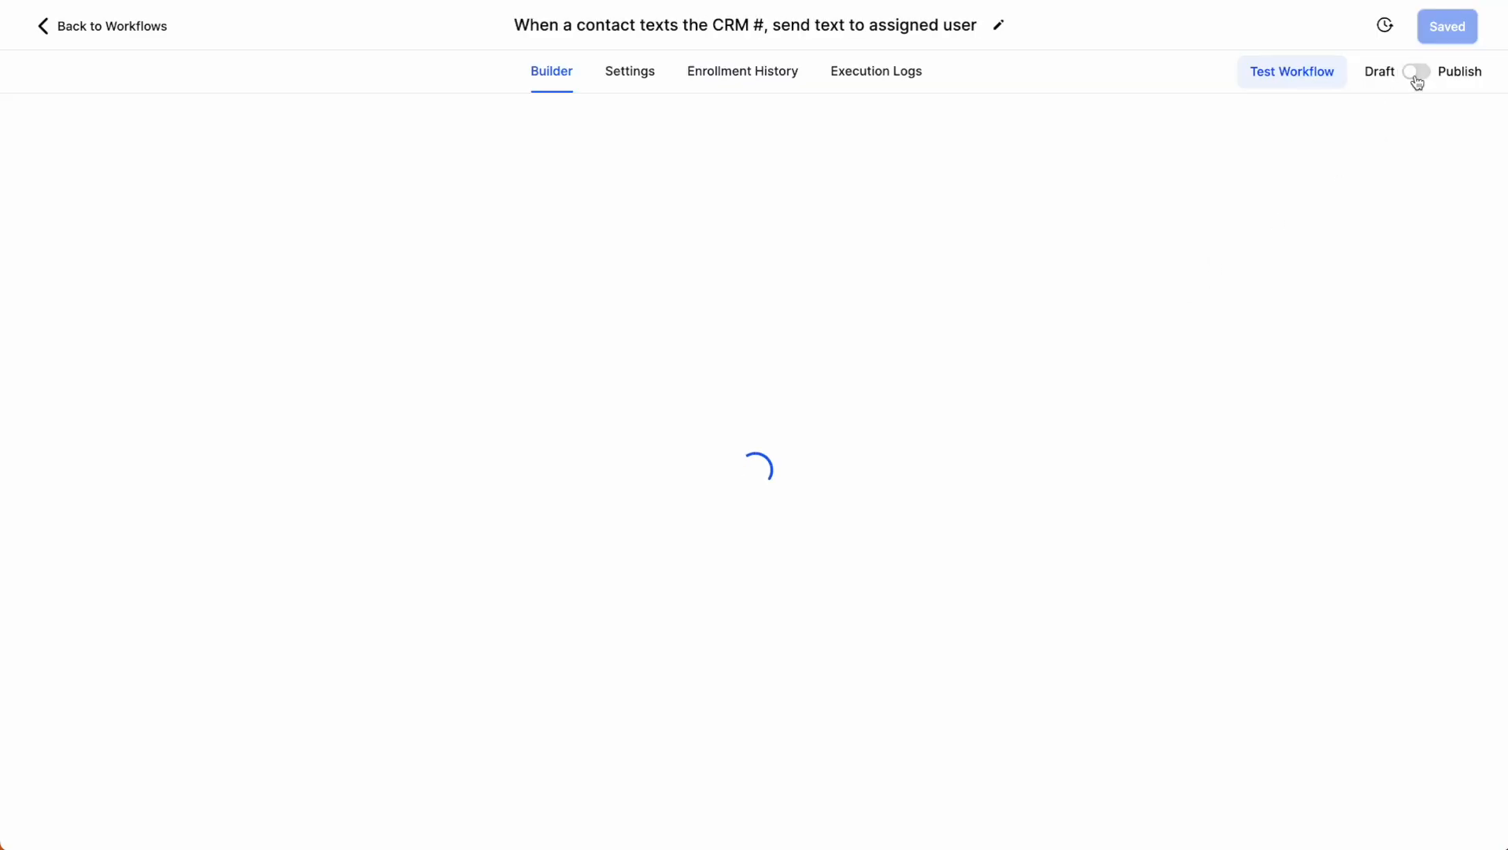
left_click(1418, 74)
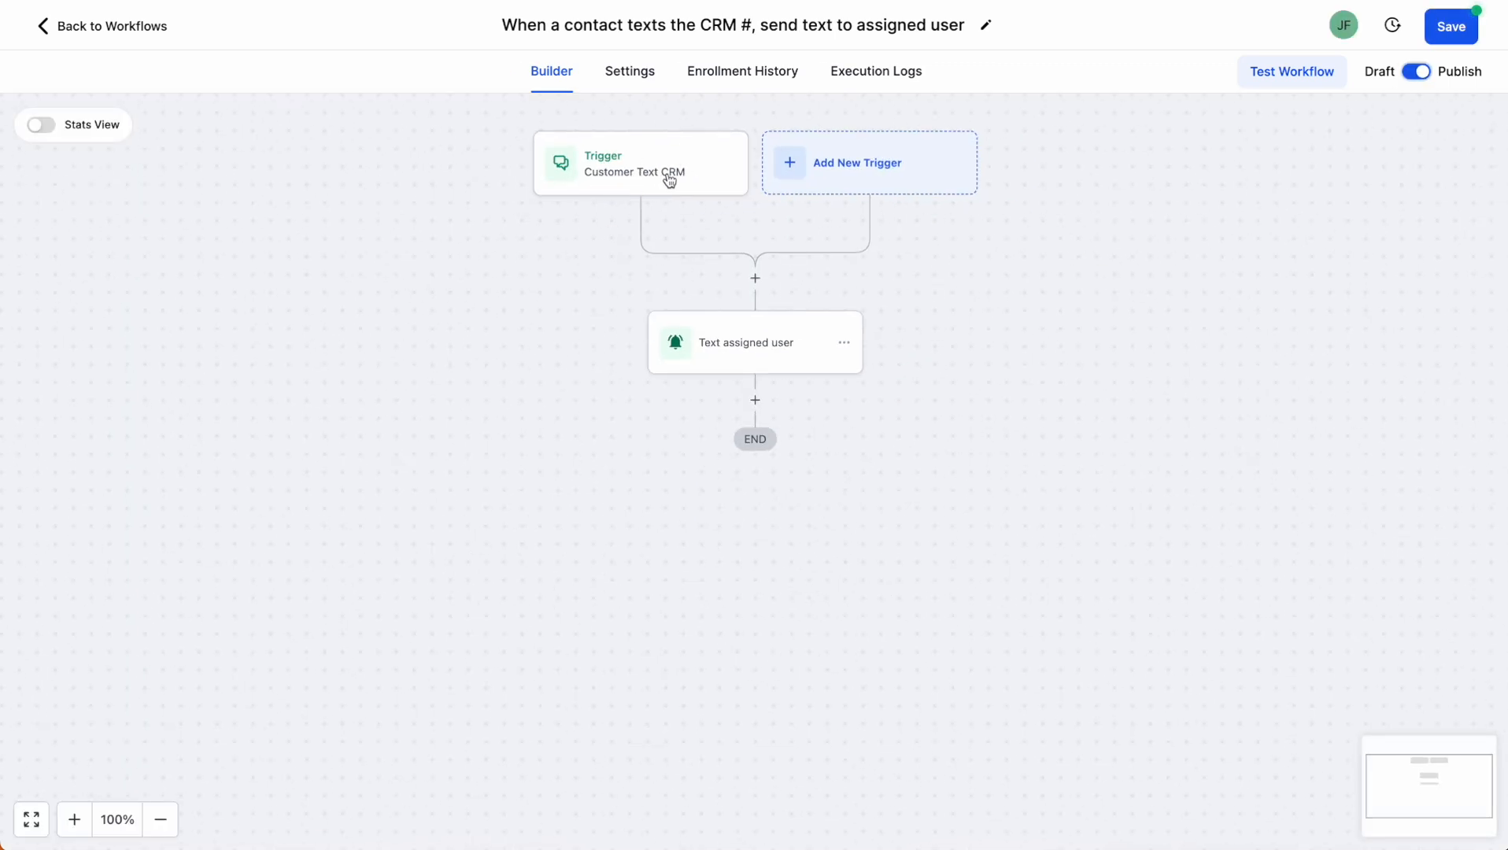
- Open the "Text assigned user" action and examine its notification type, recipient and message text
left_click(755, 353)
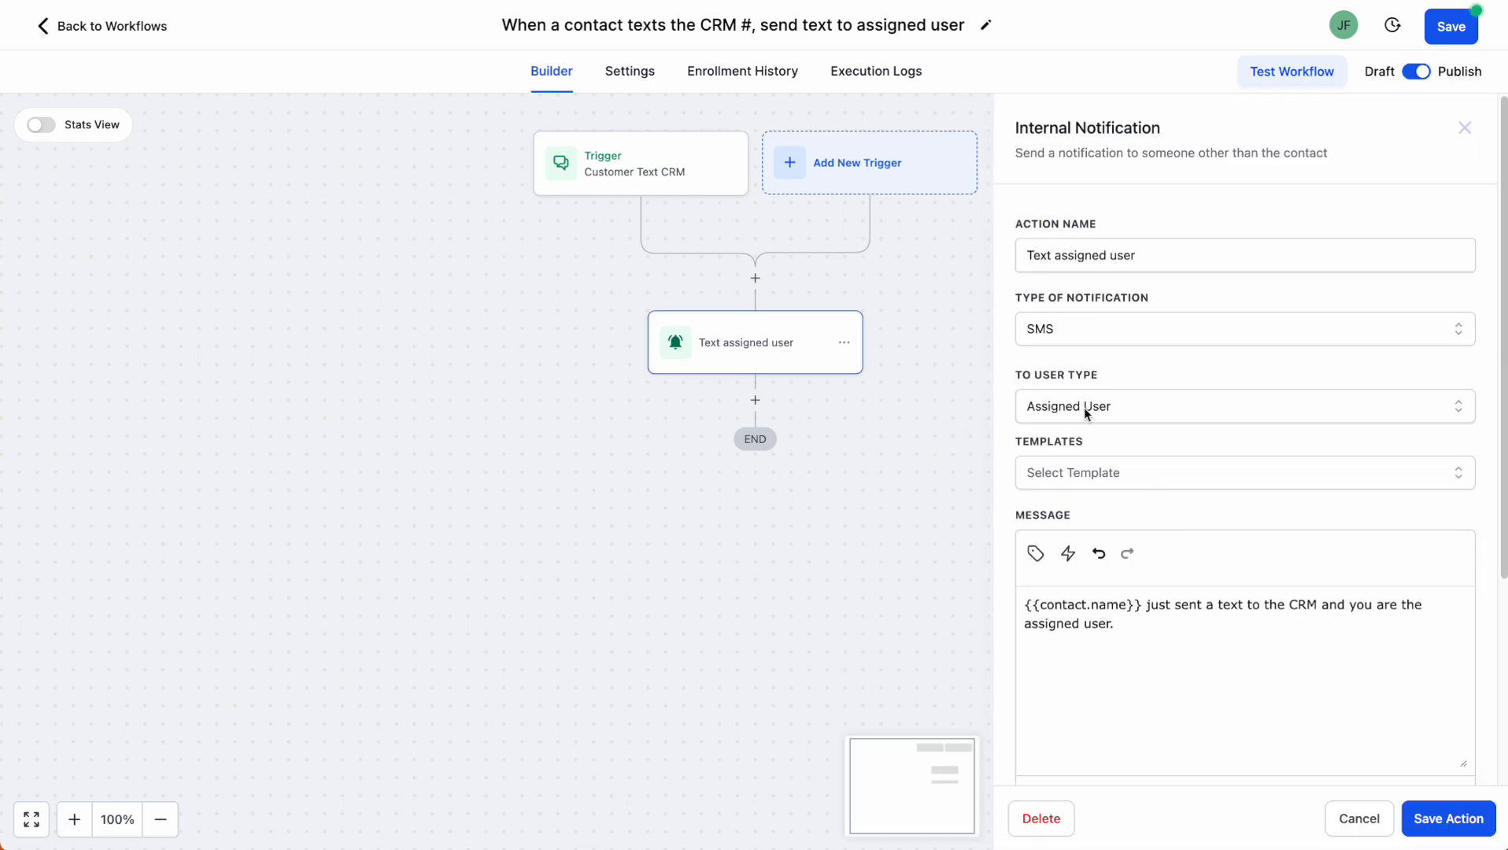
scroll(1102, 508, "down", 1)
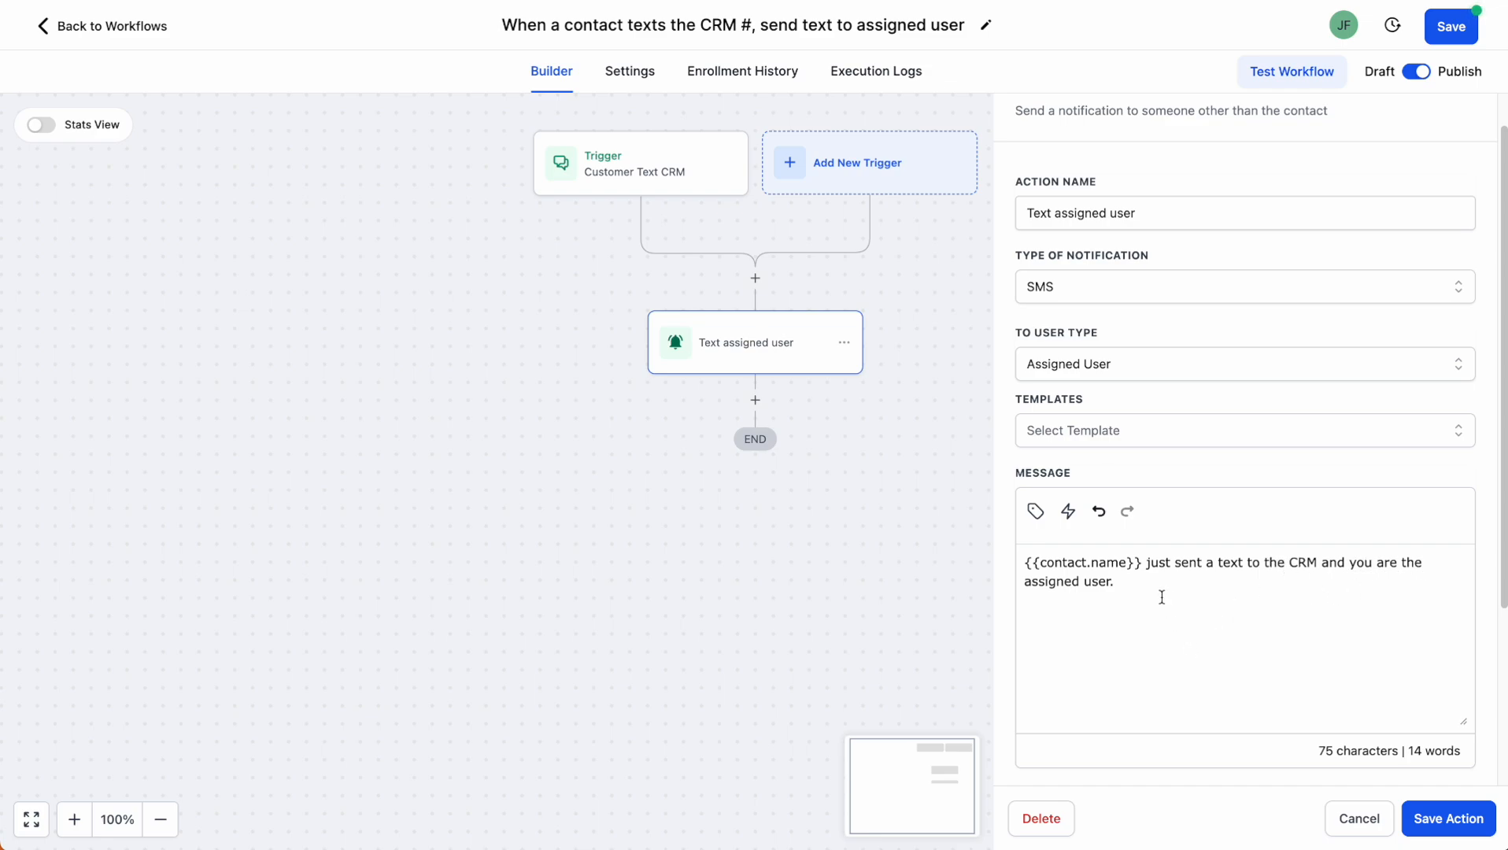
left_click_drag(1153, 589, 990, 567)
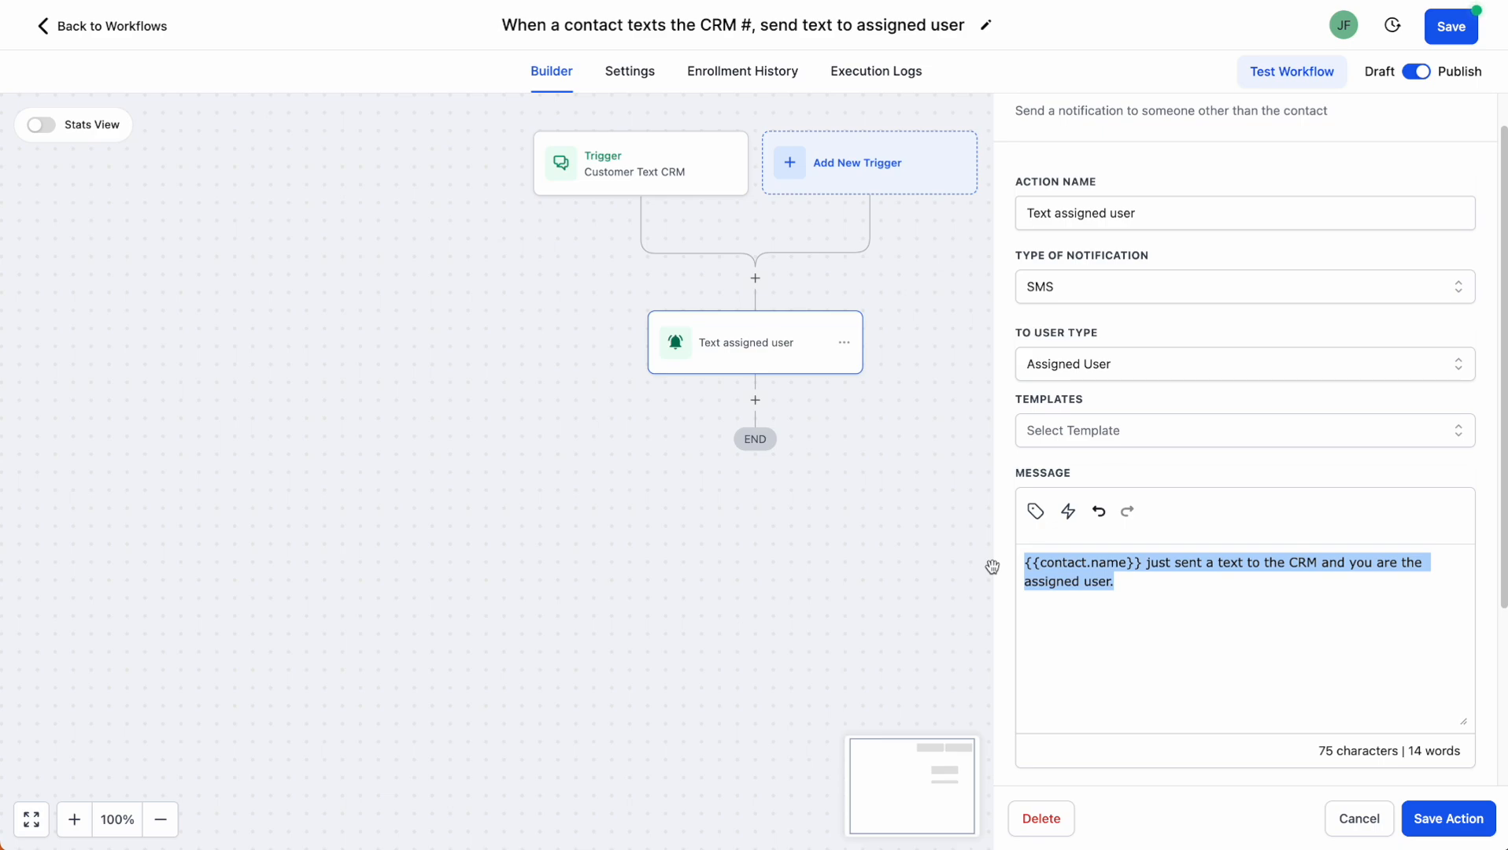
left_click(1175, 597)
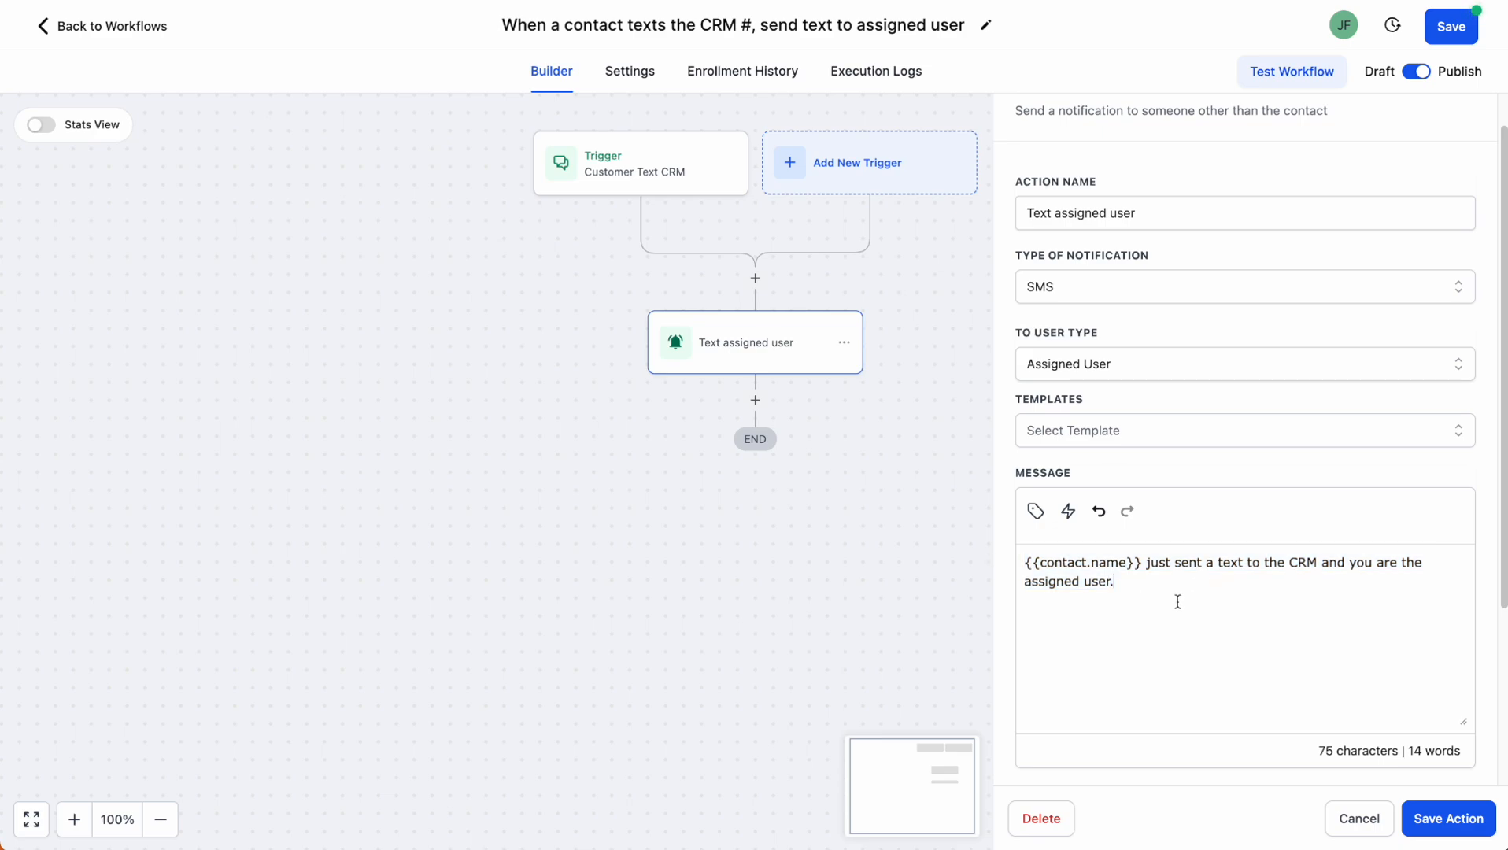
left_click(1148, 567, "shift")
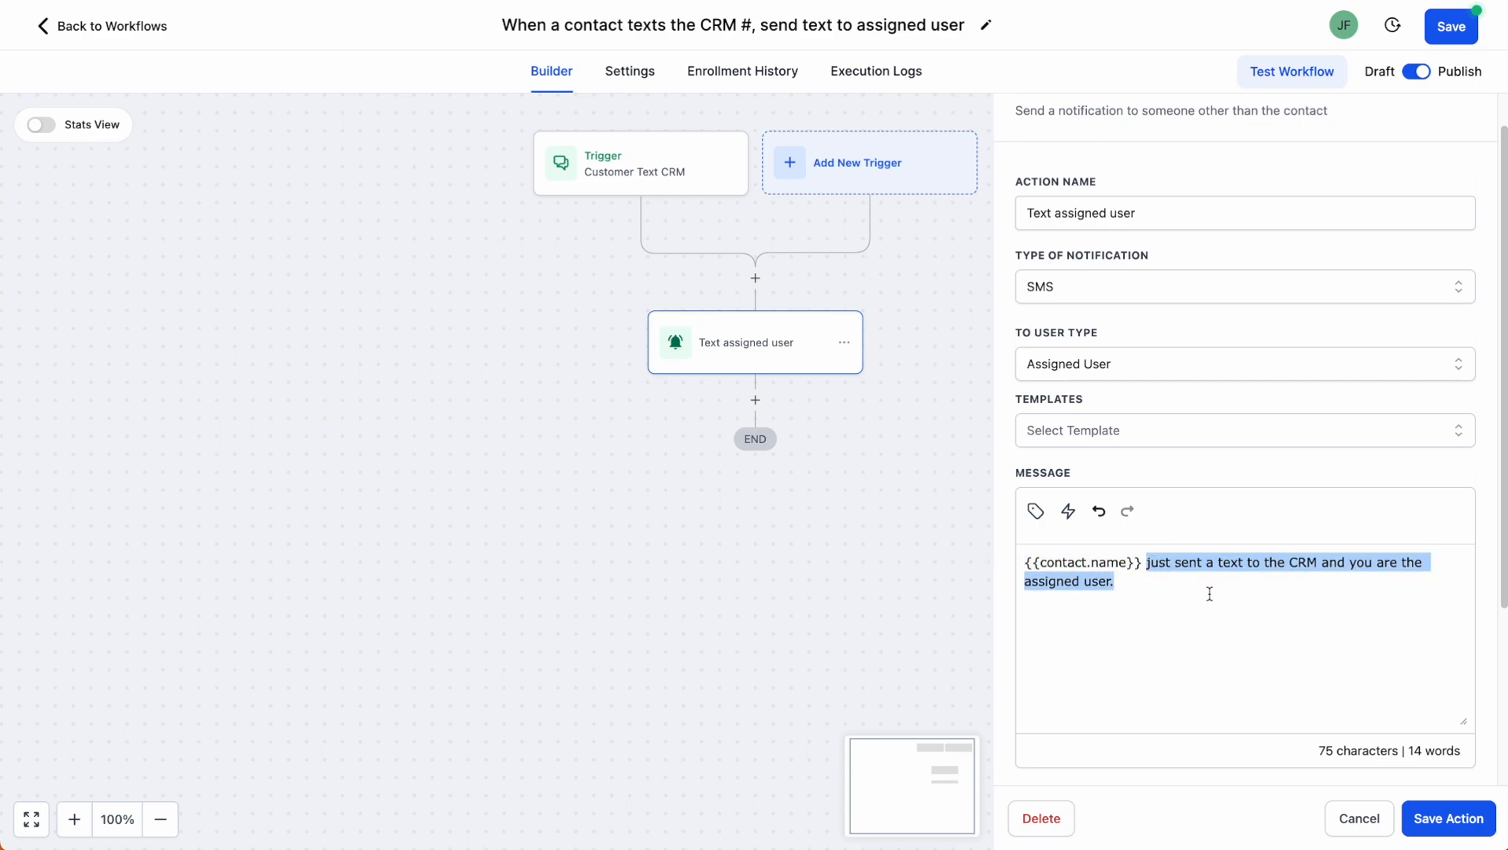
- Try rewording the message to "{{contact.name}} just sent a texted this to you: {{message.body}}", and leave the workflow without saving
left_click(1264, 597)
left_click(1244, 561, "shift")
type("ed t")
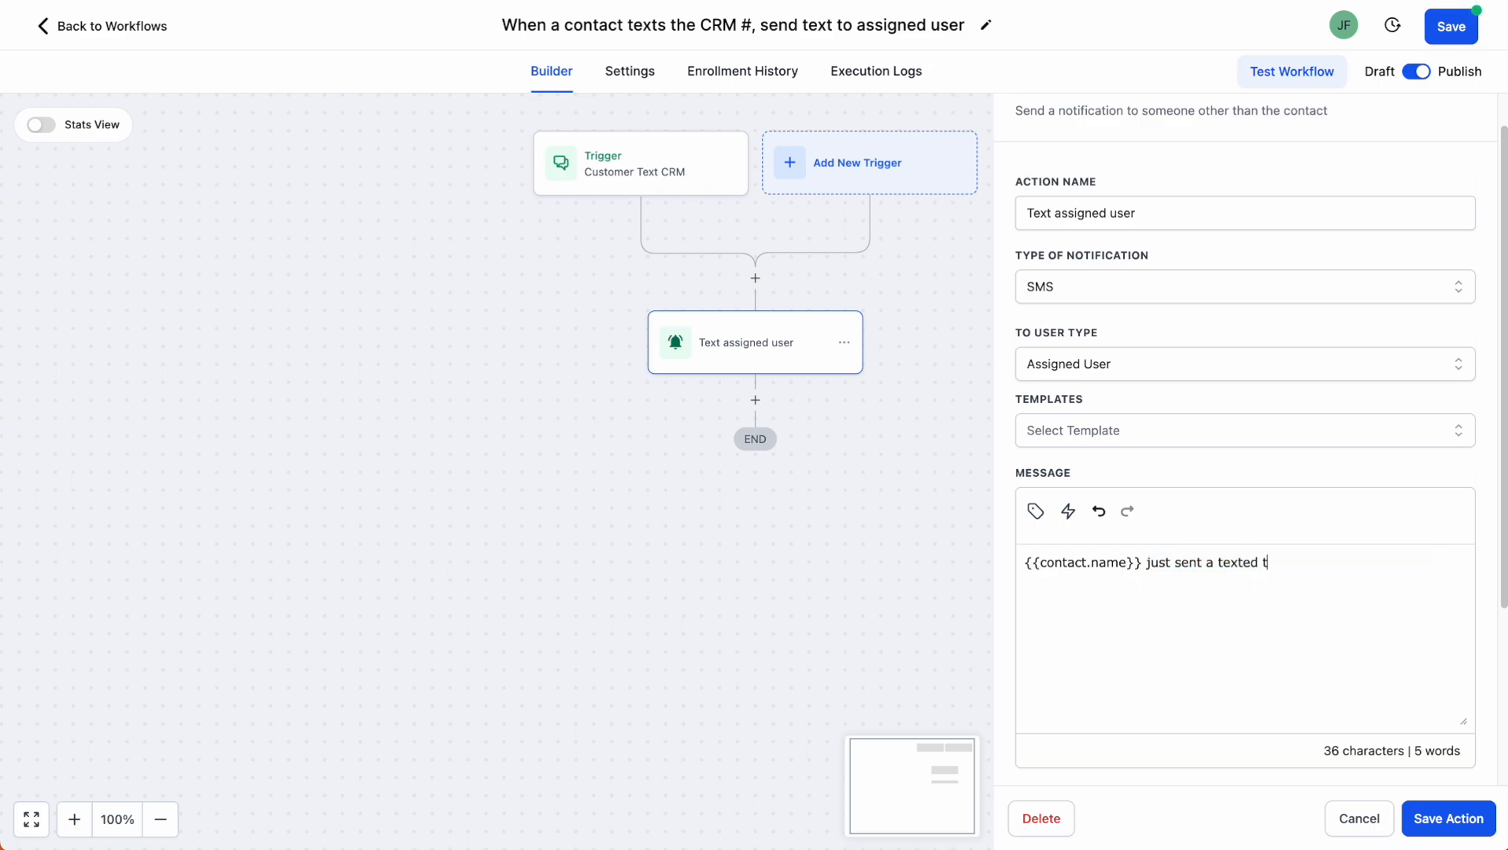
type("his to you:")
left_click(1037, 511)
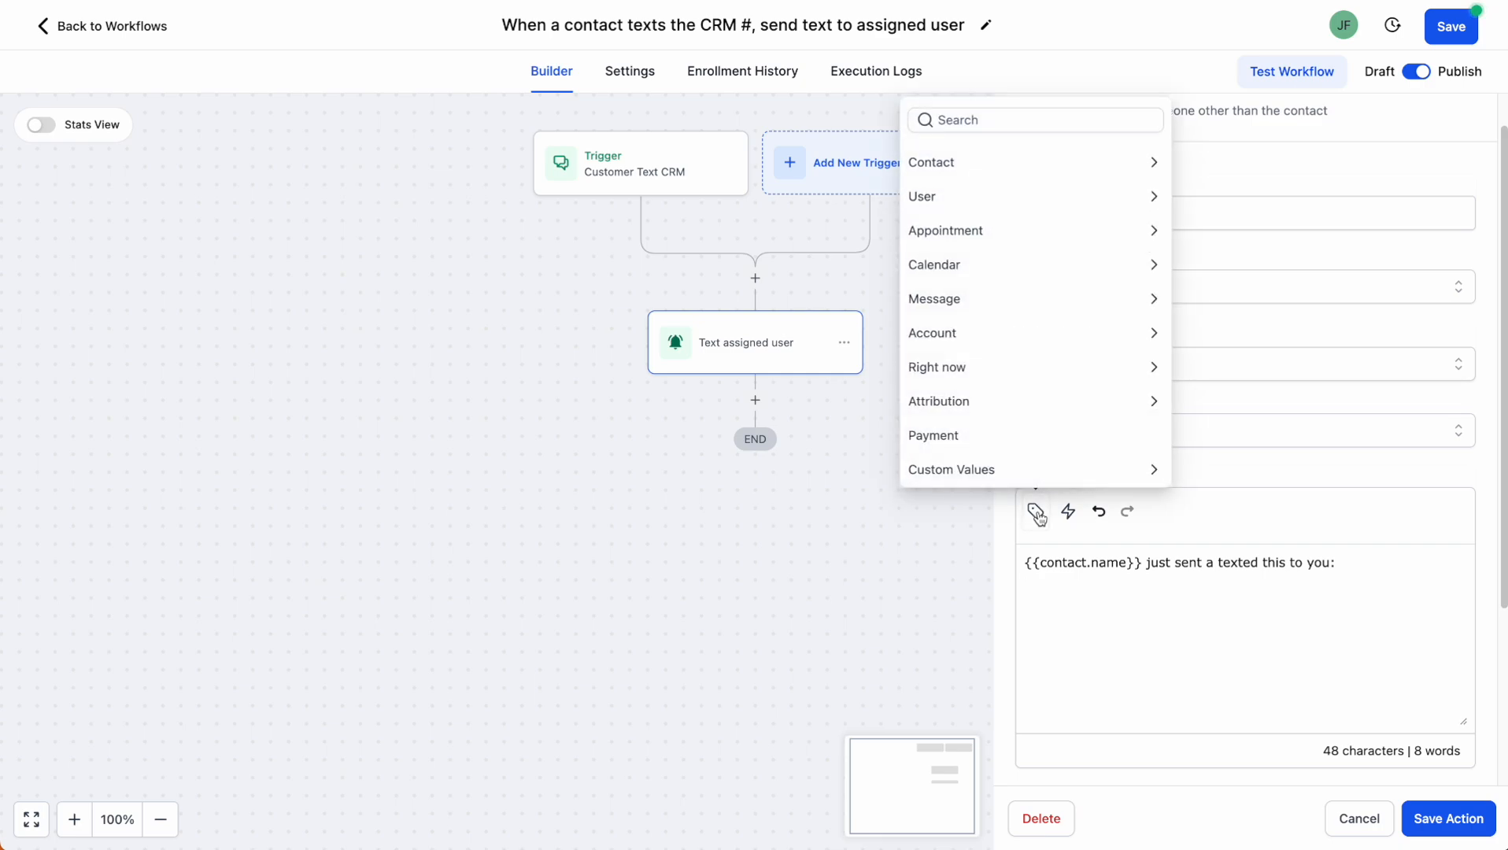
left_click(949, 303)
left_click(973, 402)
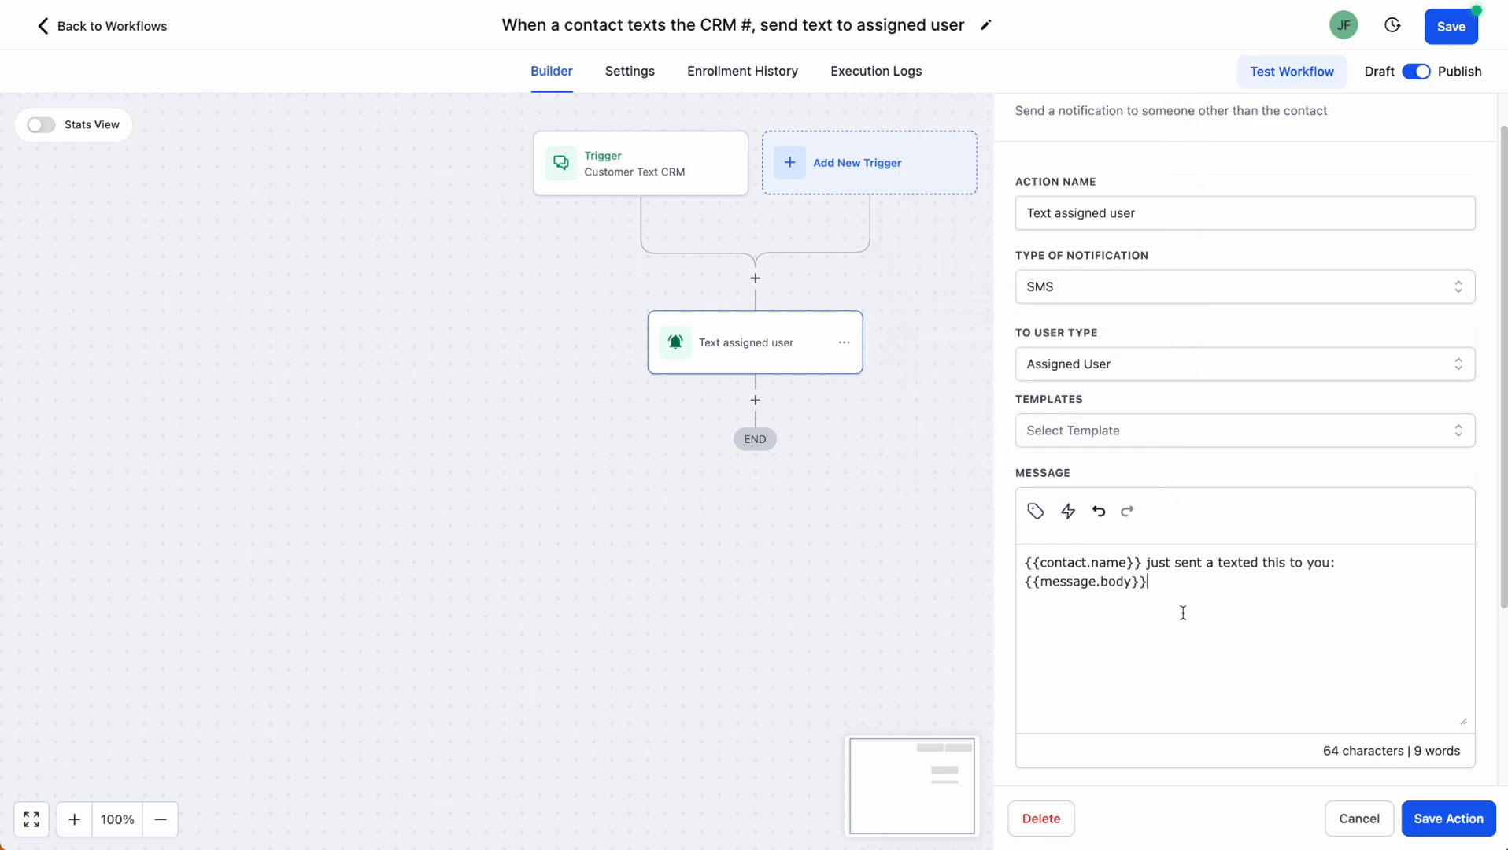
left_click(120, 30)
left_click(936, 478)
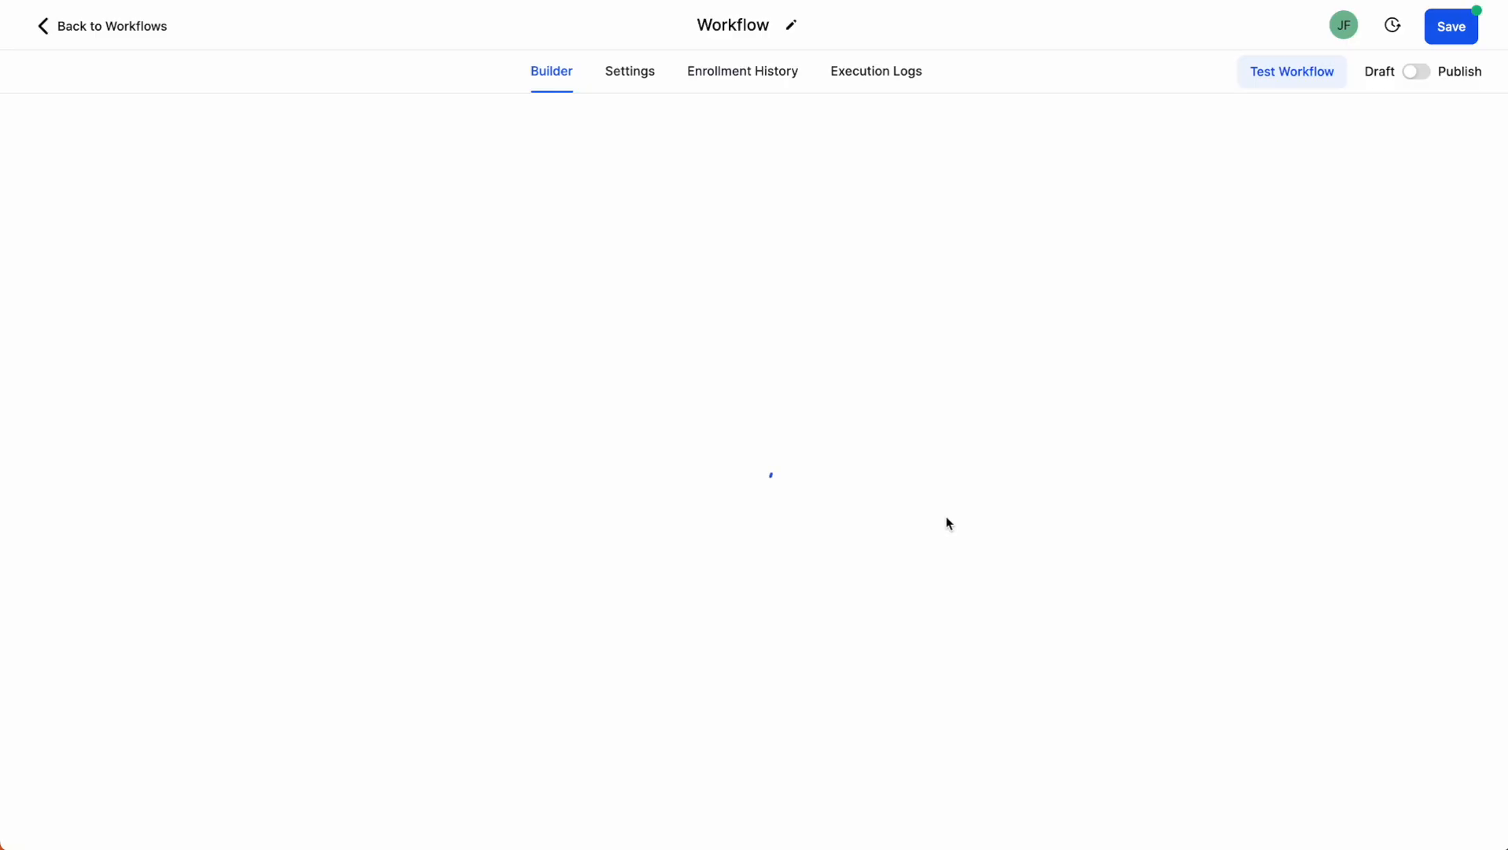
- Open the workflow "When a contact texts the CRM #, send notification to assigned user" and examine its notification action's title, message, redirect page and recipient
left_click(462, 372)
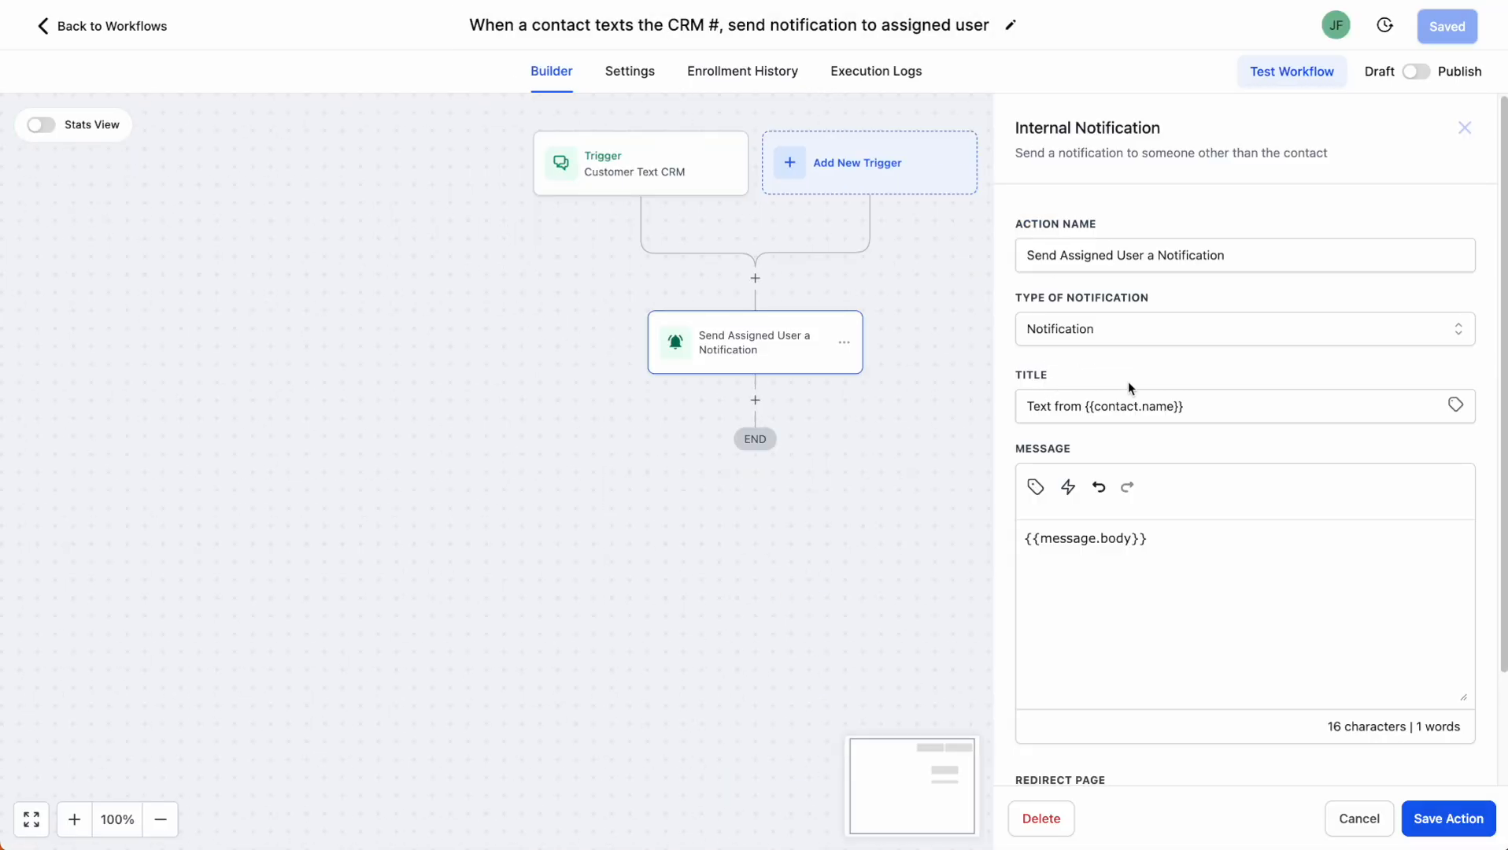
left_click(1032, 408)
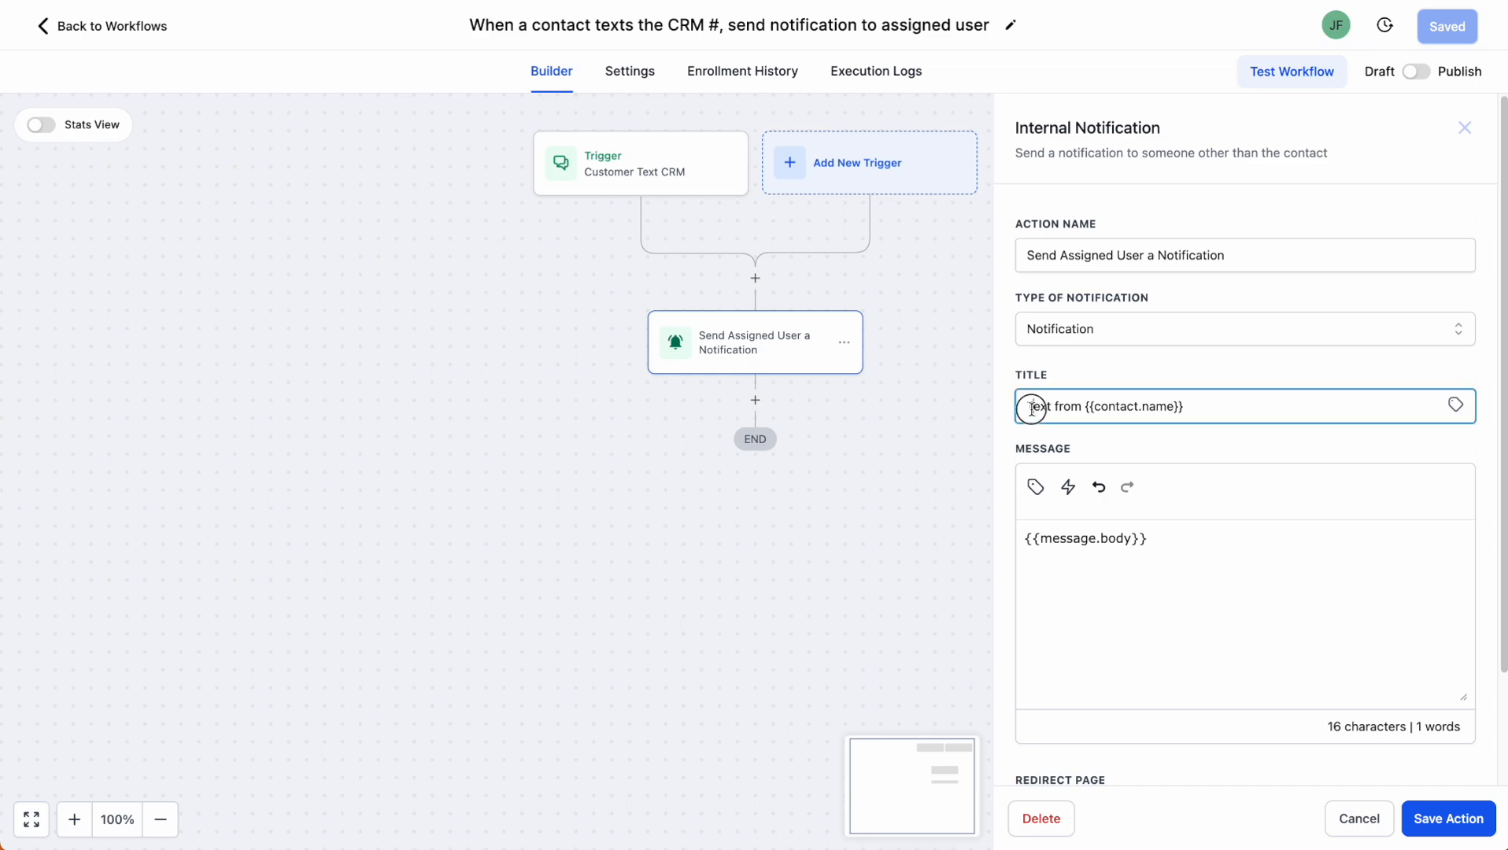
left_click_drag(1032, 408, 1100, 417)
scroll(1207, 622, "down", 2)
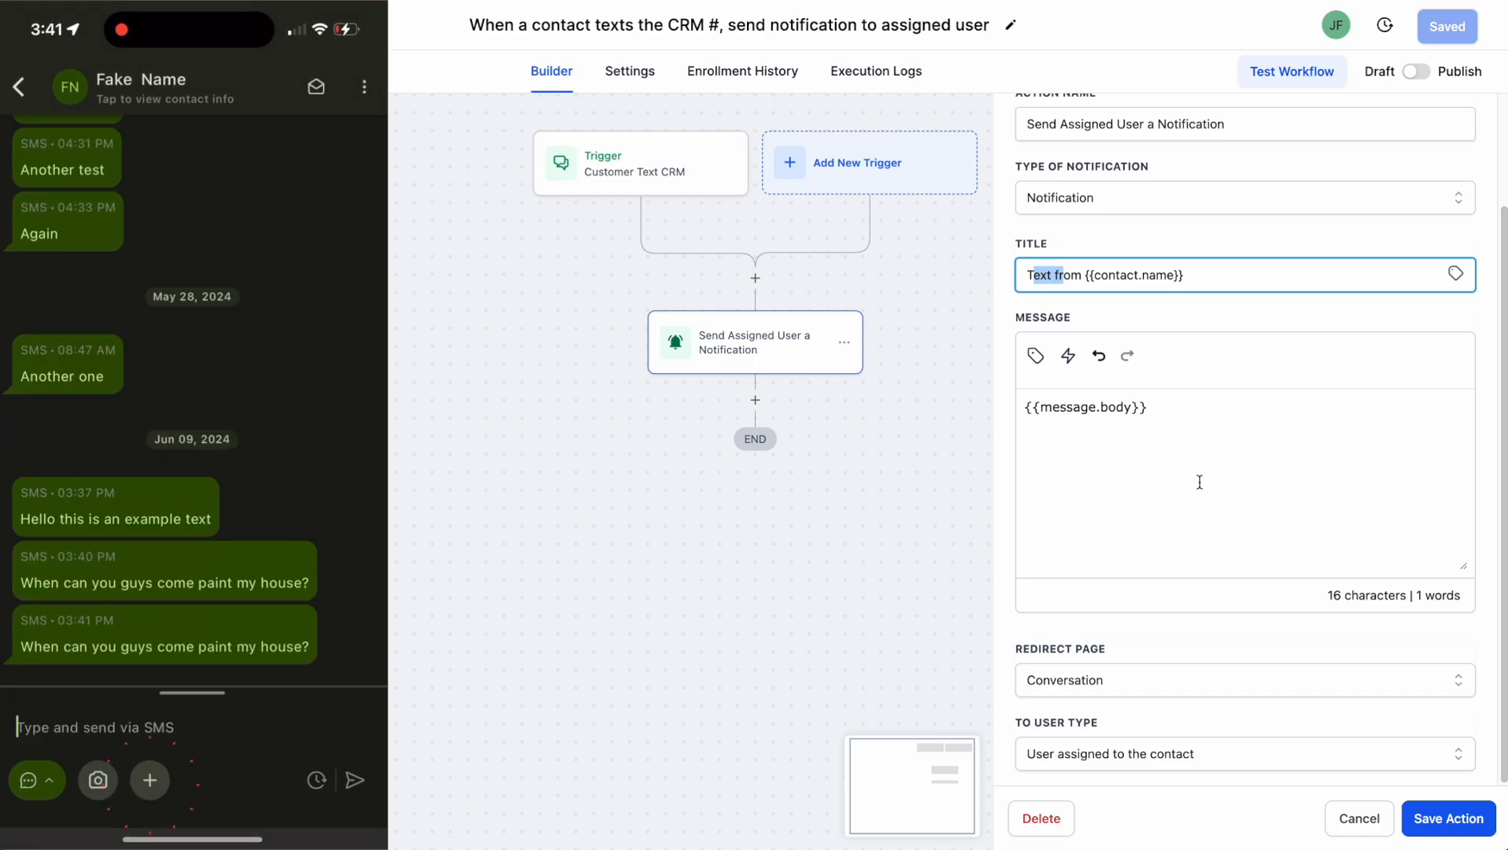
- Reply "Right now!" by SMS in the contact's conversation on the phone, and close the notification action's settings
left_click(1390, 448)
type("Right now!")
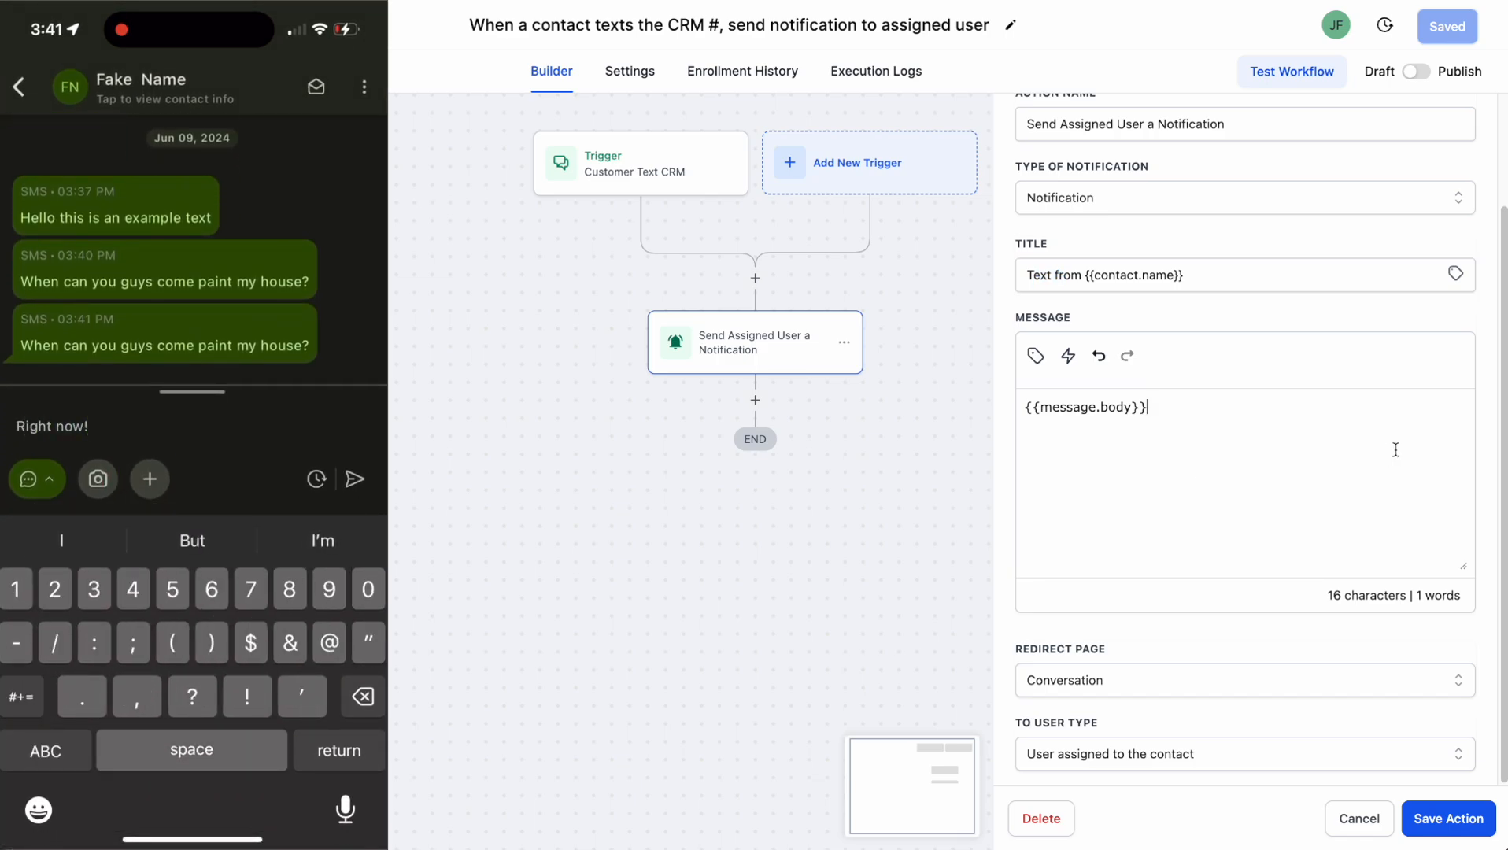
key("Return")
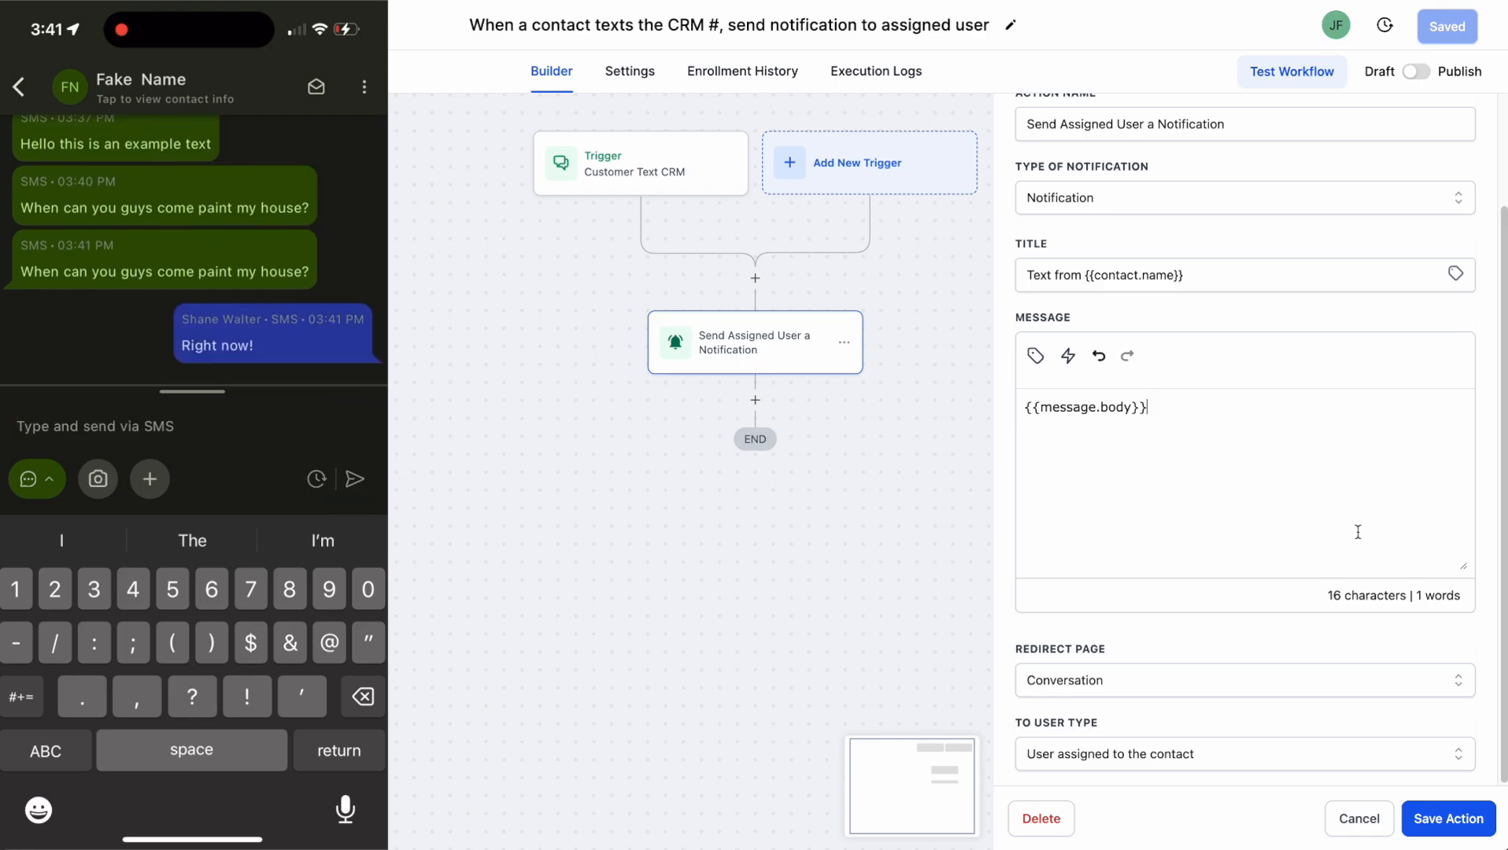
scroll(1413, 303, "up", 2)
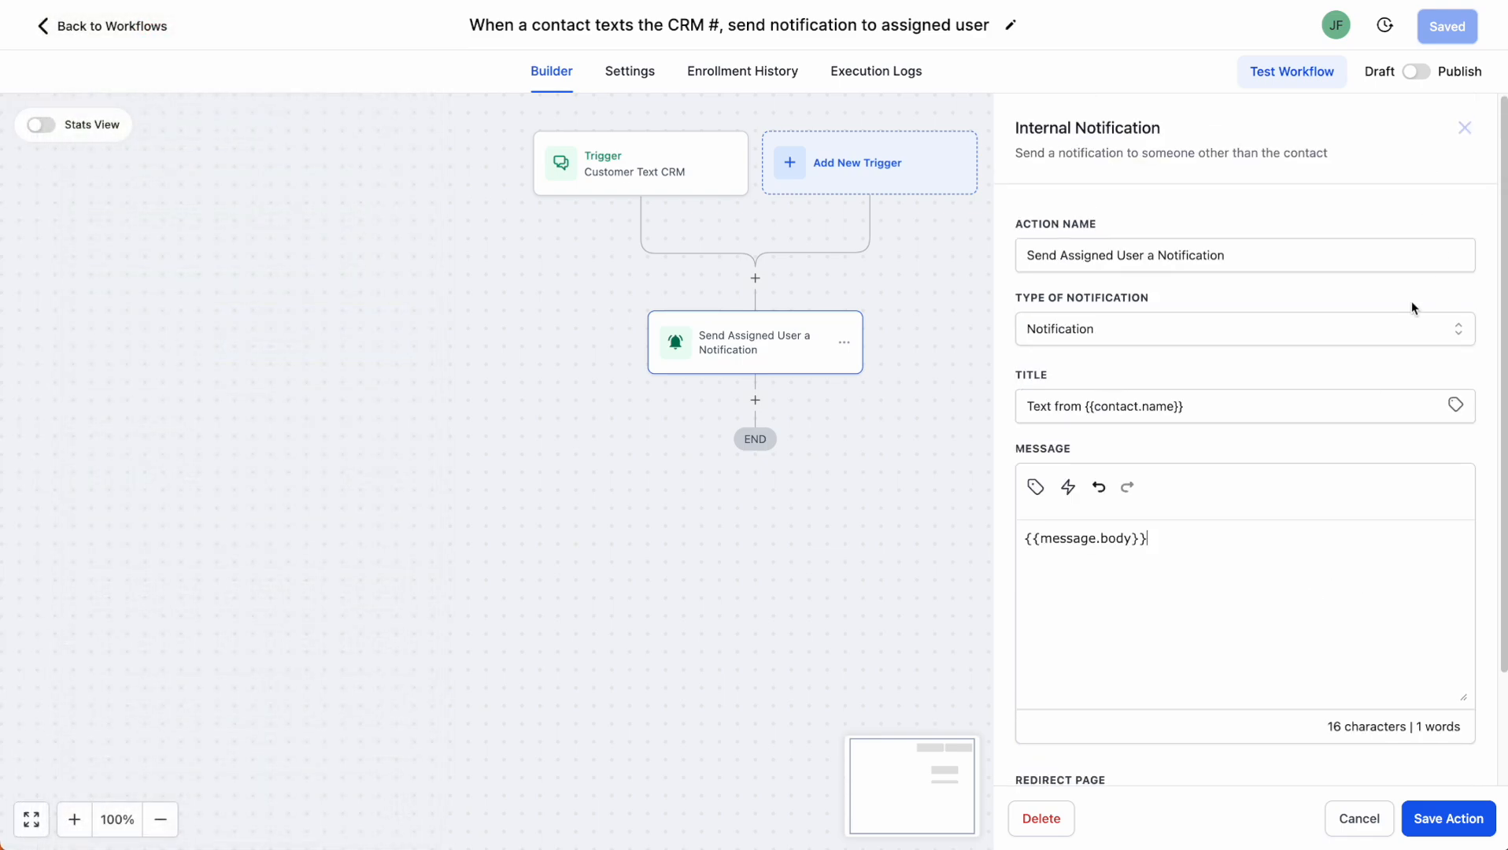
left_click(1464, 127)
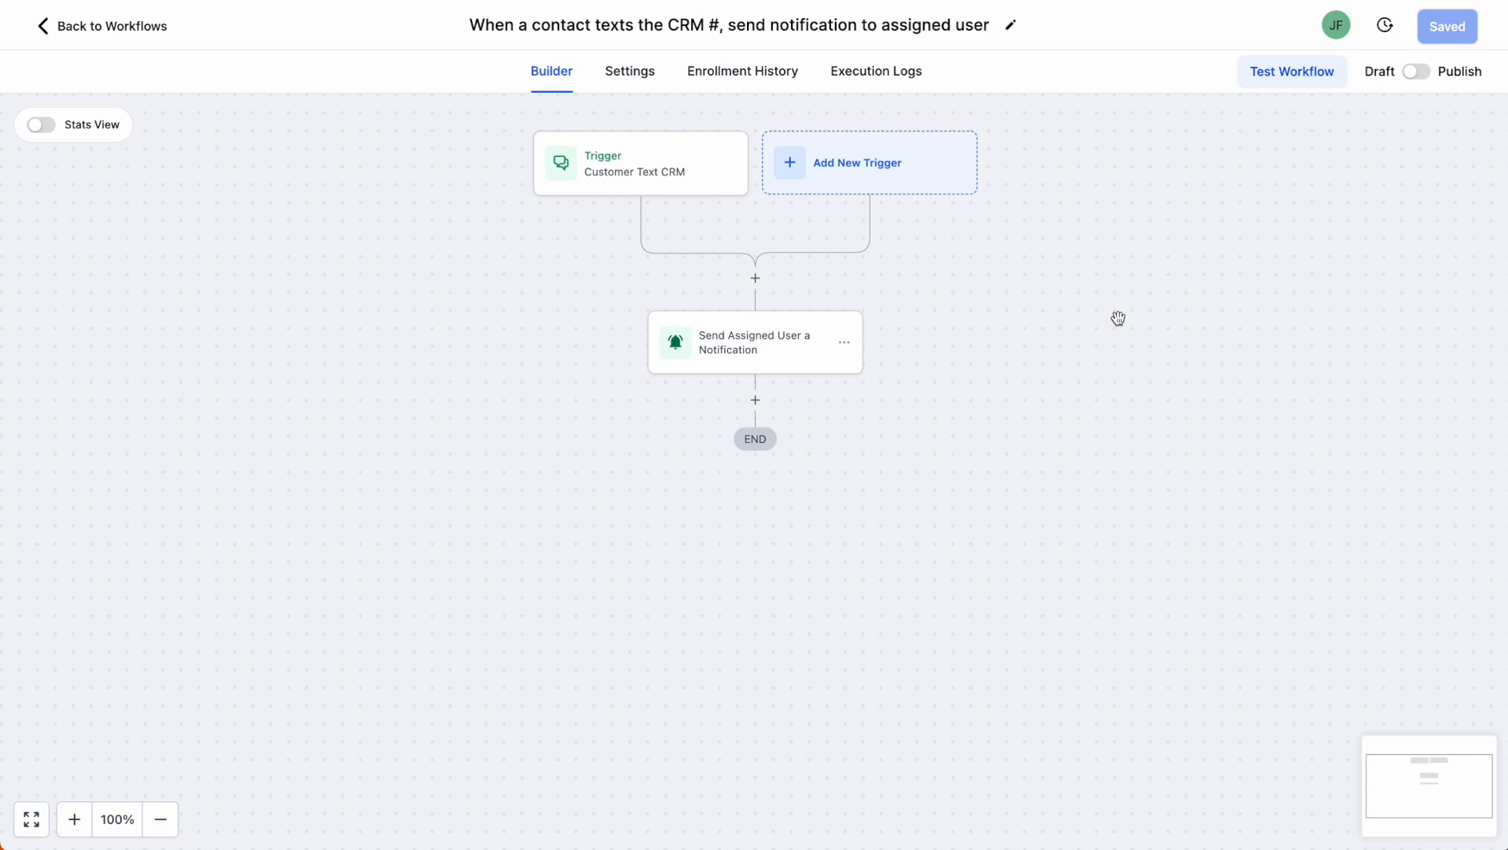
- Add an If / Else action before the "Send Assigned User a Notification" action and name it "Who is the assigned user?"
left_click(756, 279)
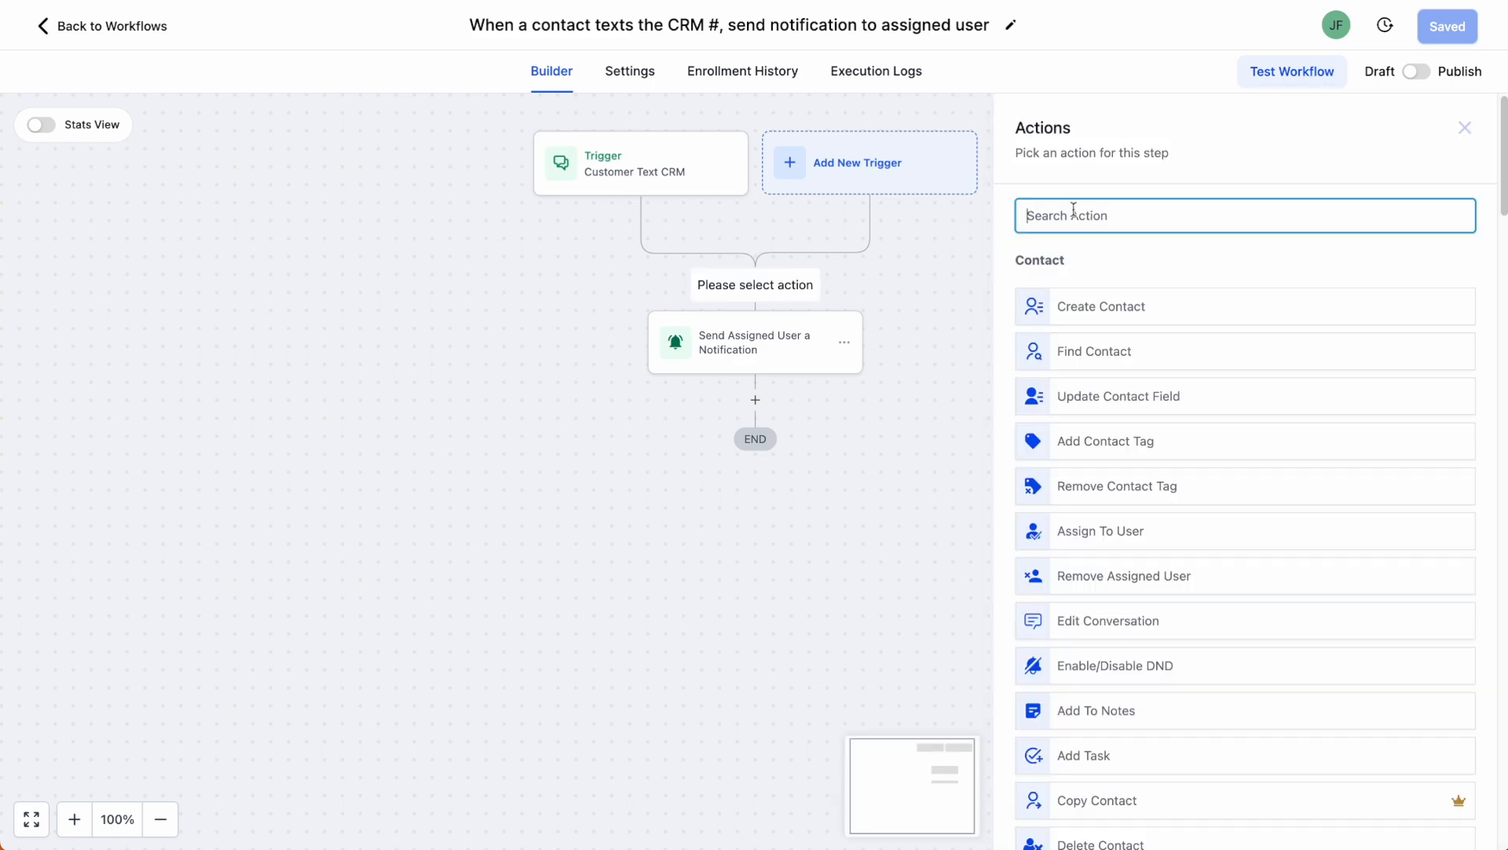
type("if")
left_click(1094, 289)
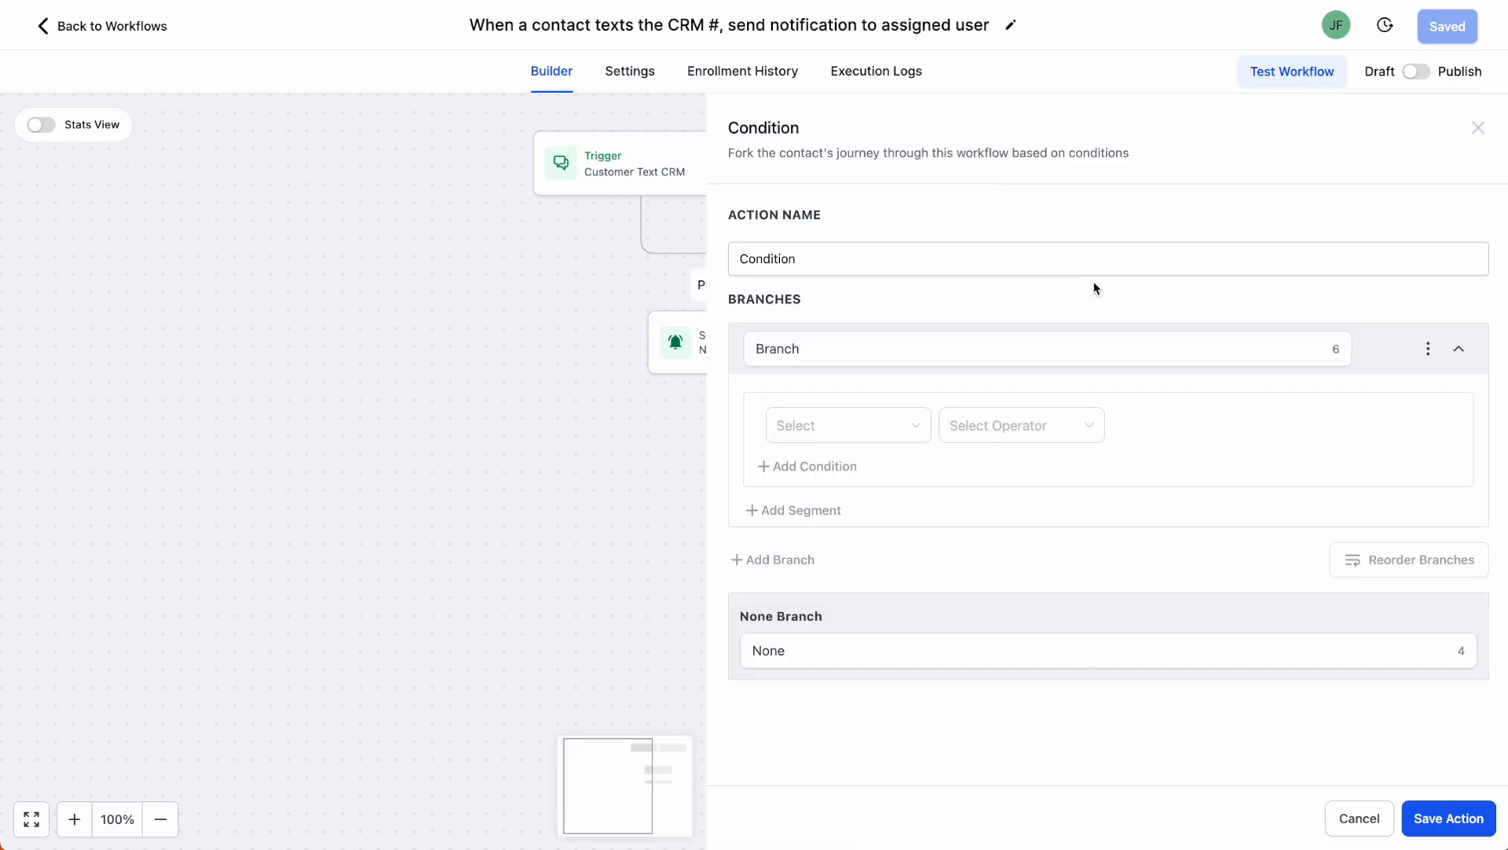
type("Who W")
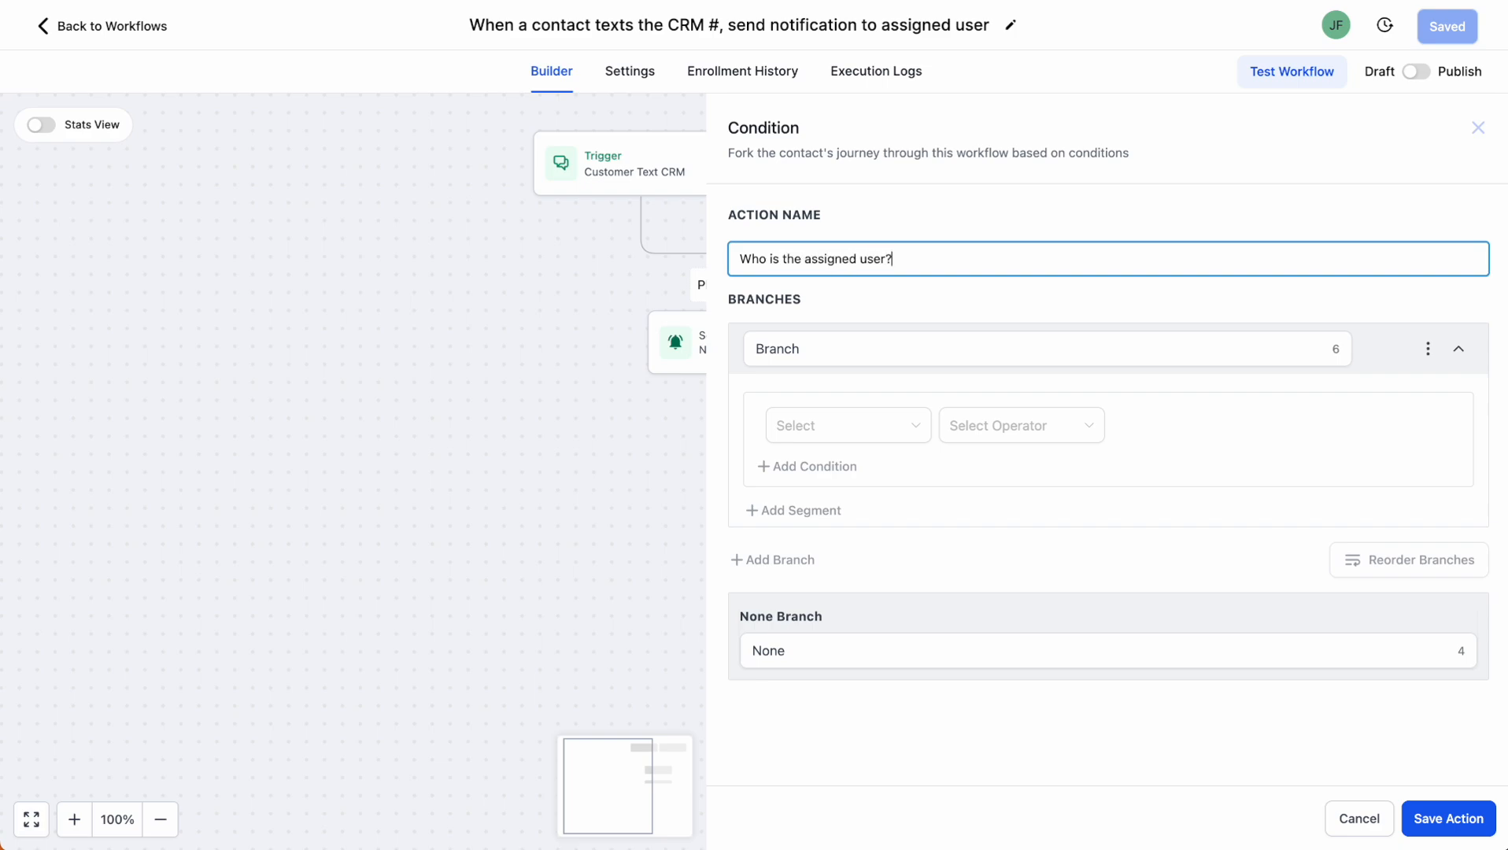
- Set the branch condition to Assigned user Includes the first two users in the list, and save the action
left_click(846, 435)
key("Return")
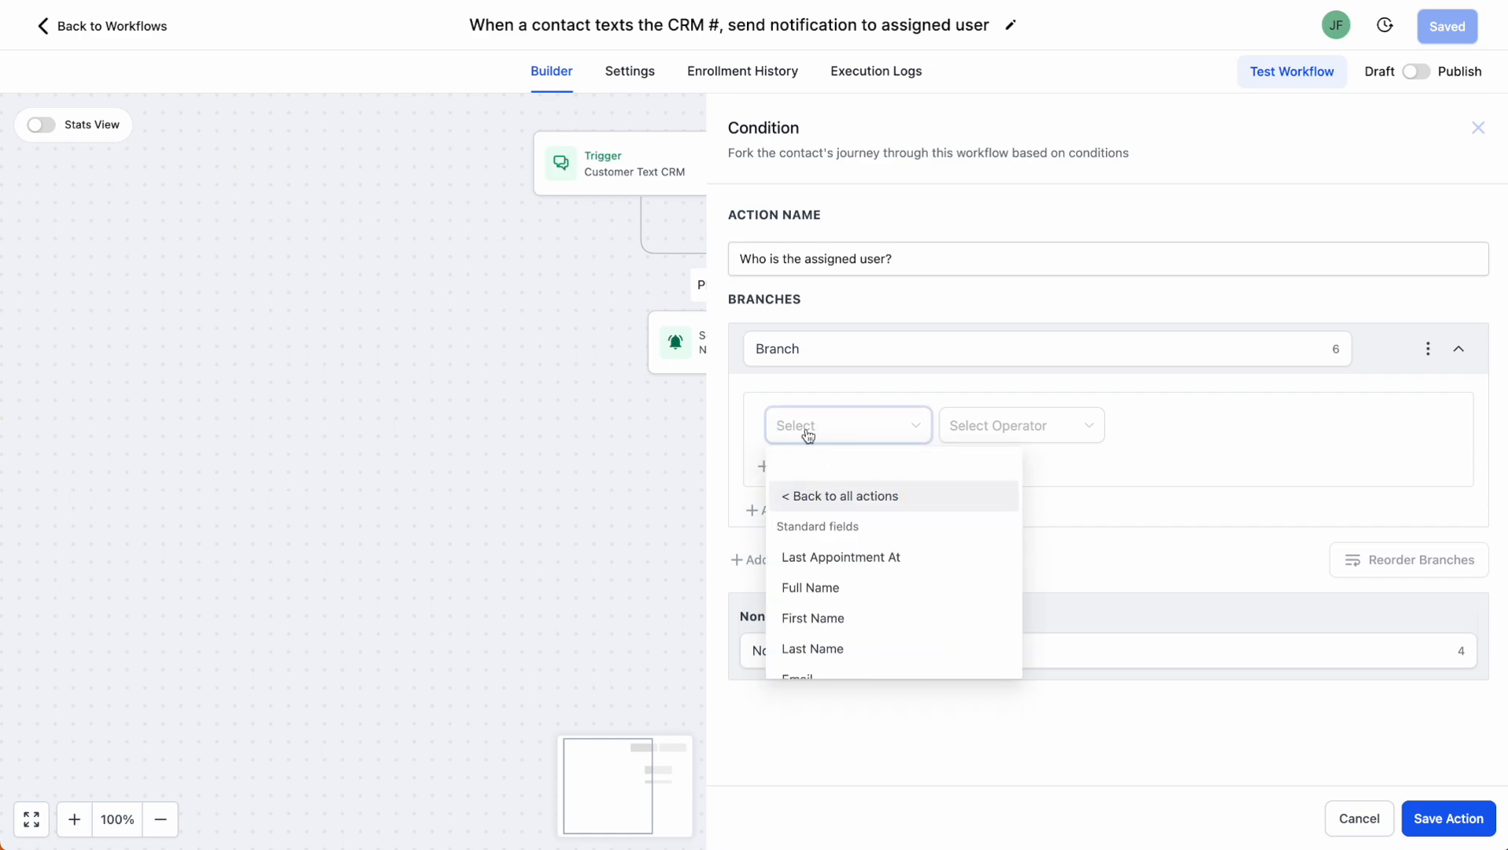
type("ass")
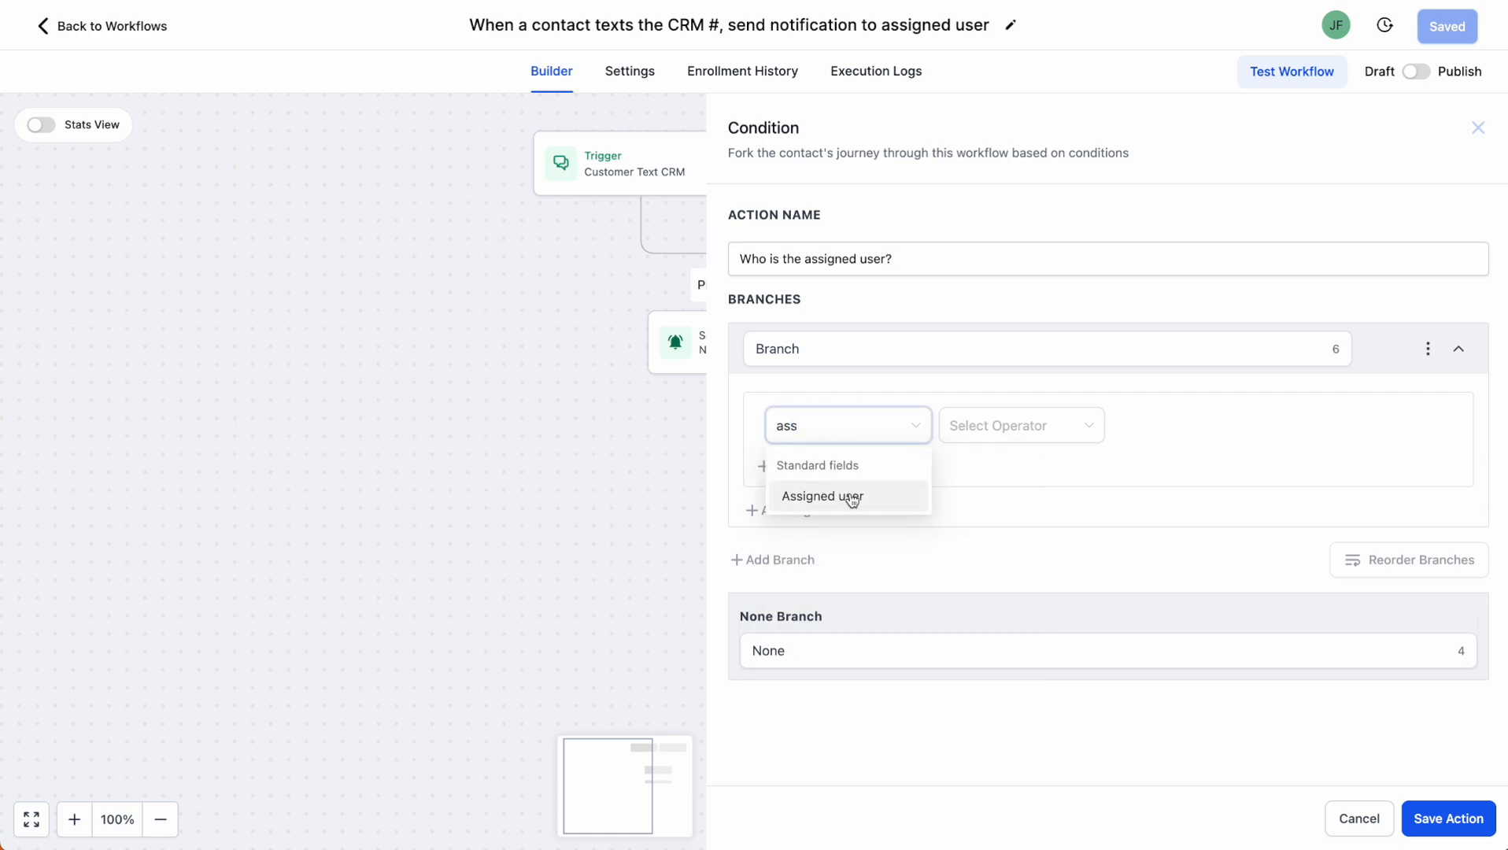
left_click(843, 508)
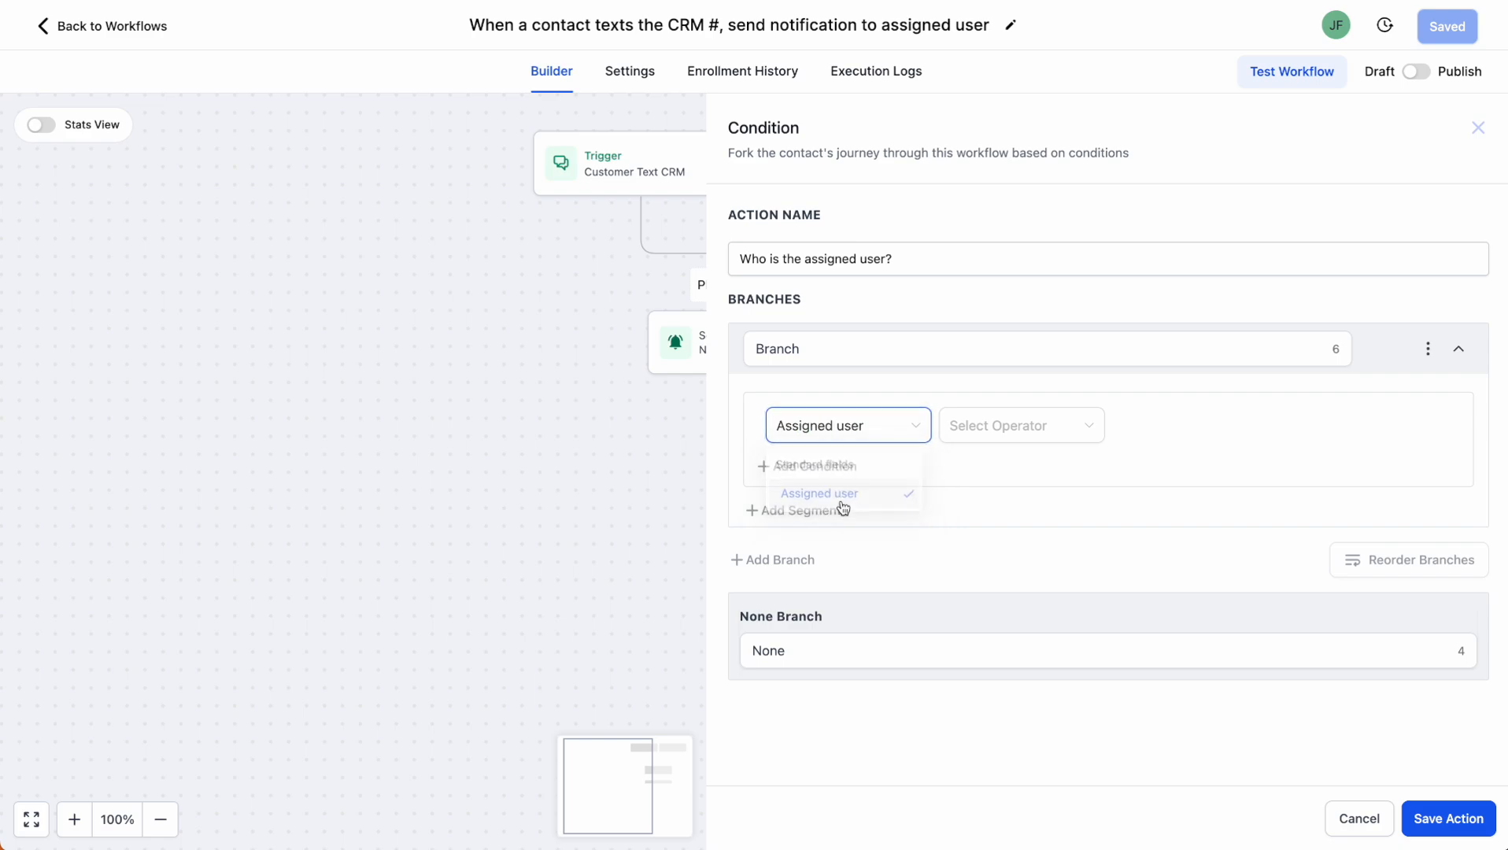
left_click(1000, 433)
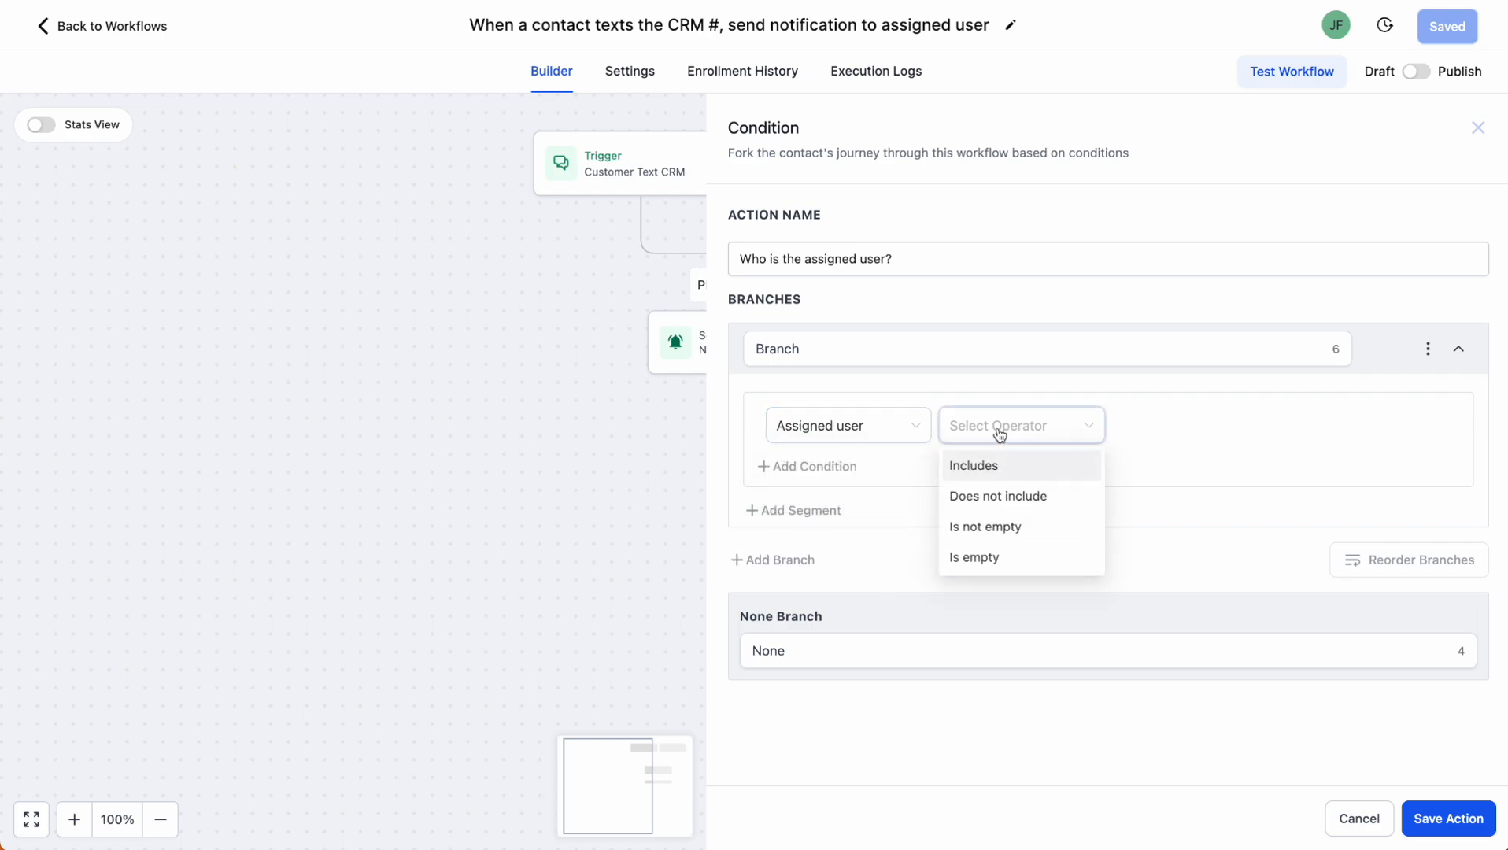
left_click(978, 470)
left_click(1165, 439)
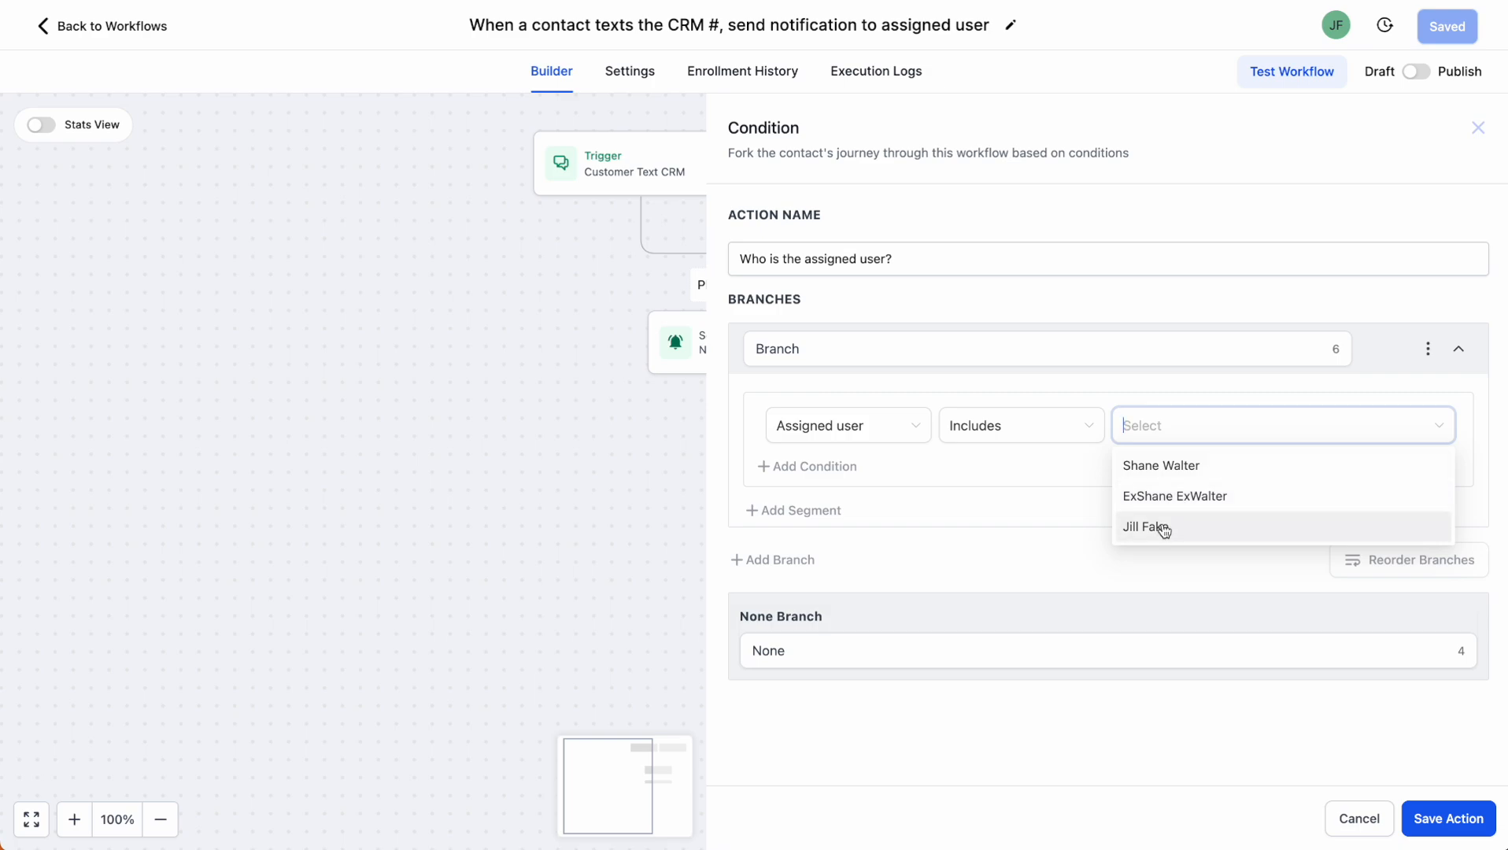
left_click(1168, 466)
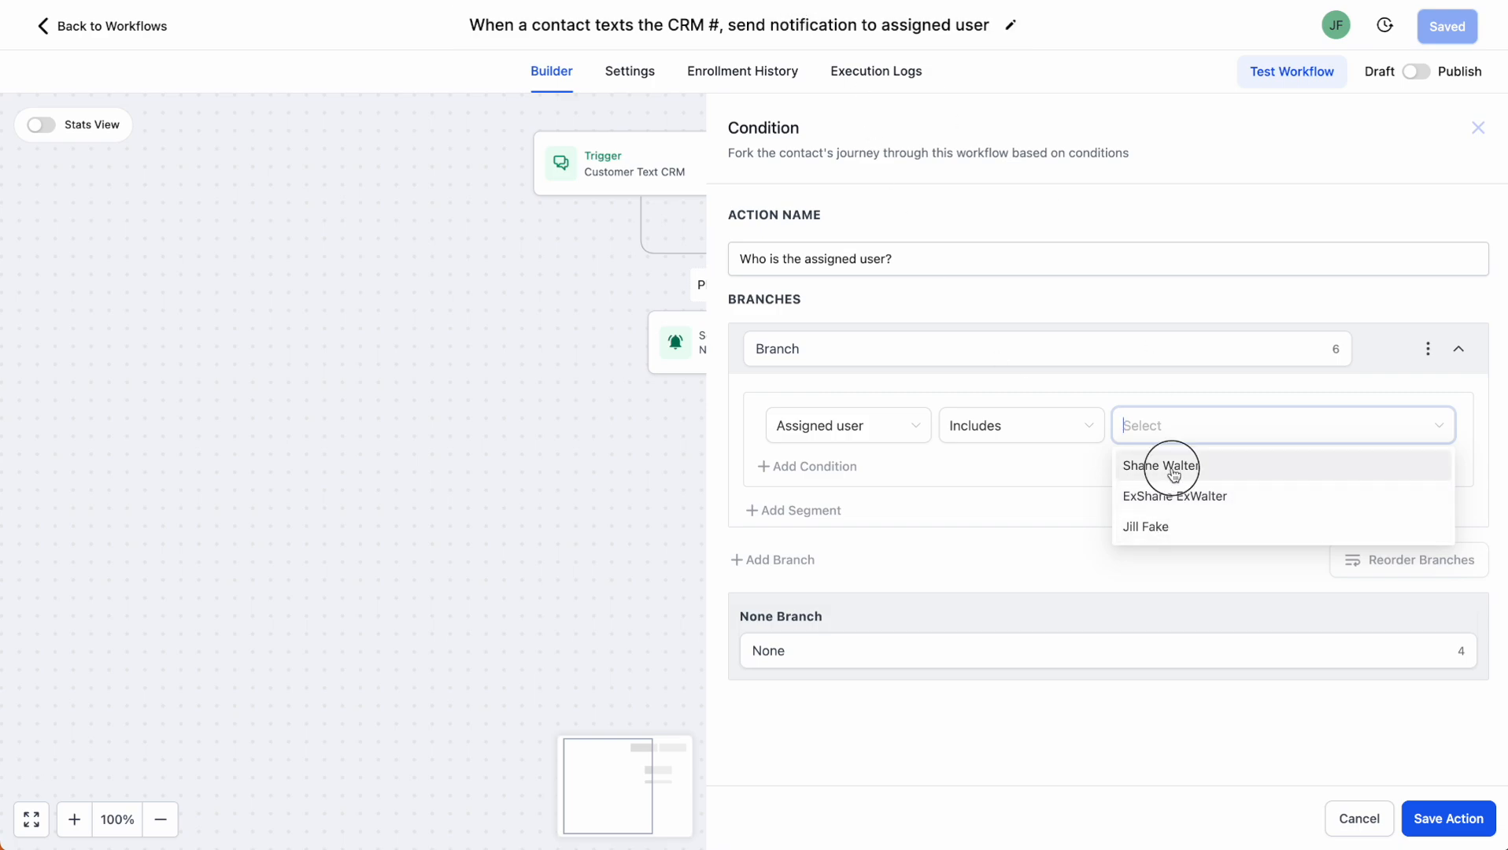
left_click(1178, 490)
left_click(1173, 529)
left_click(1169, 553)
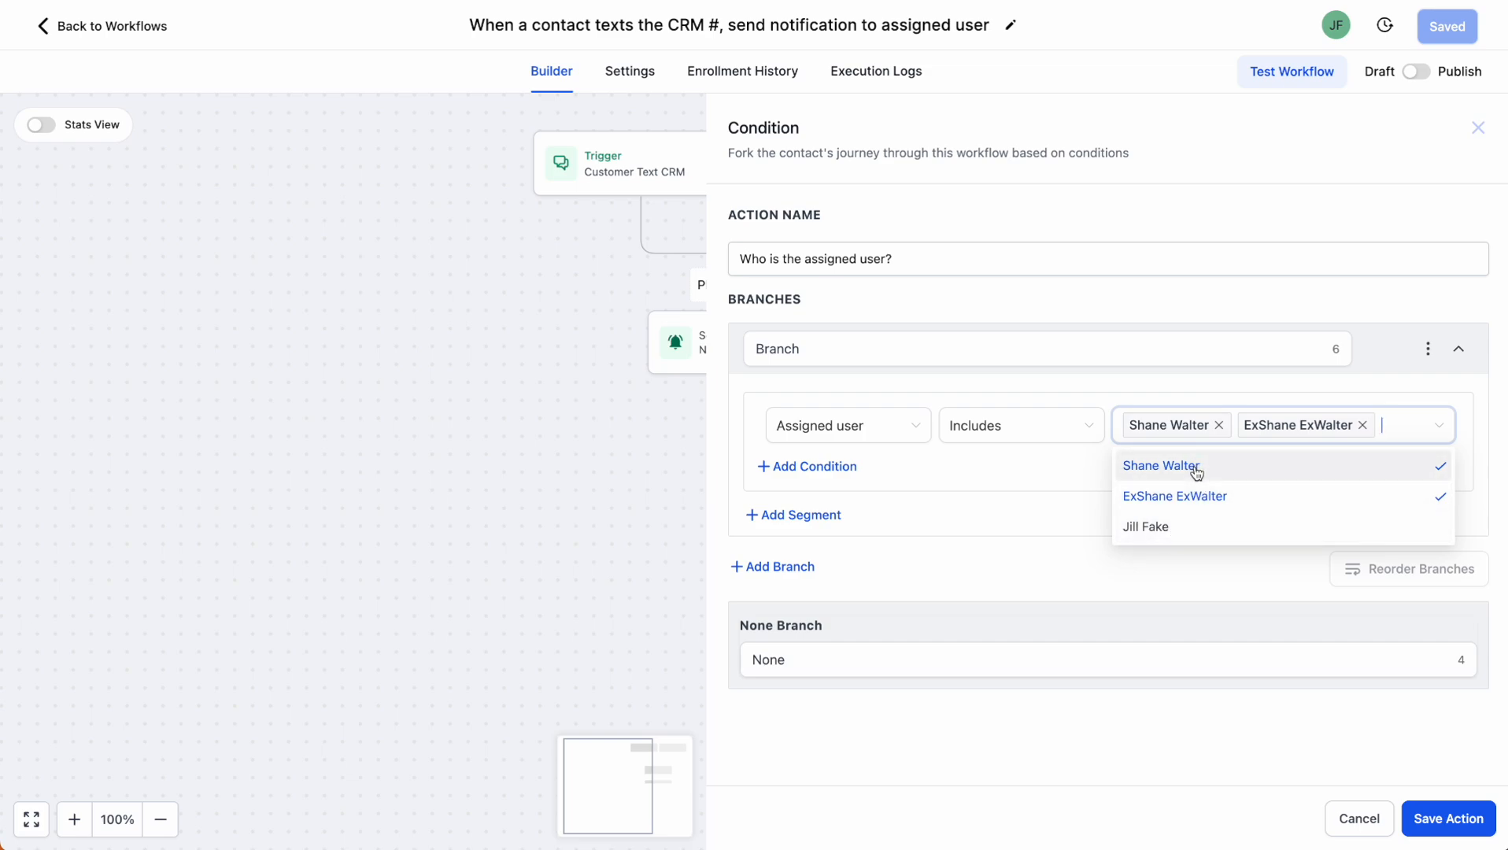
left_click(1458, 818)
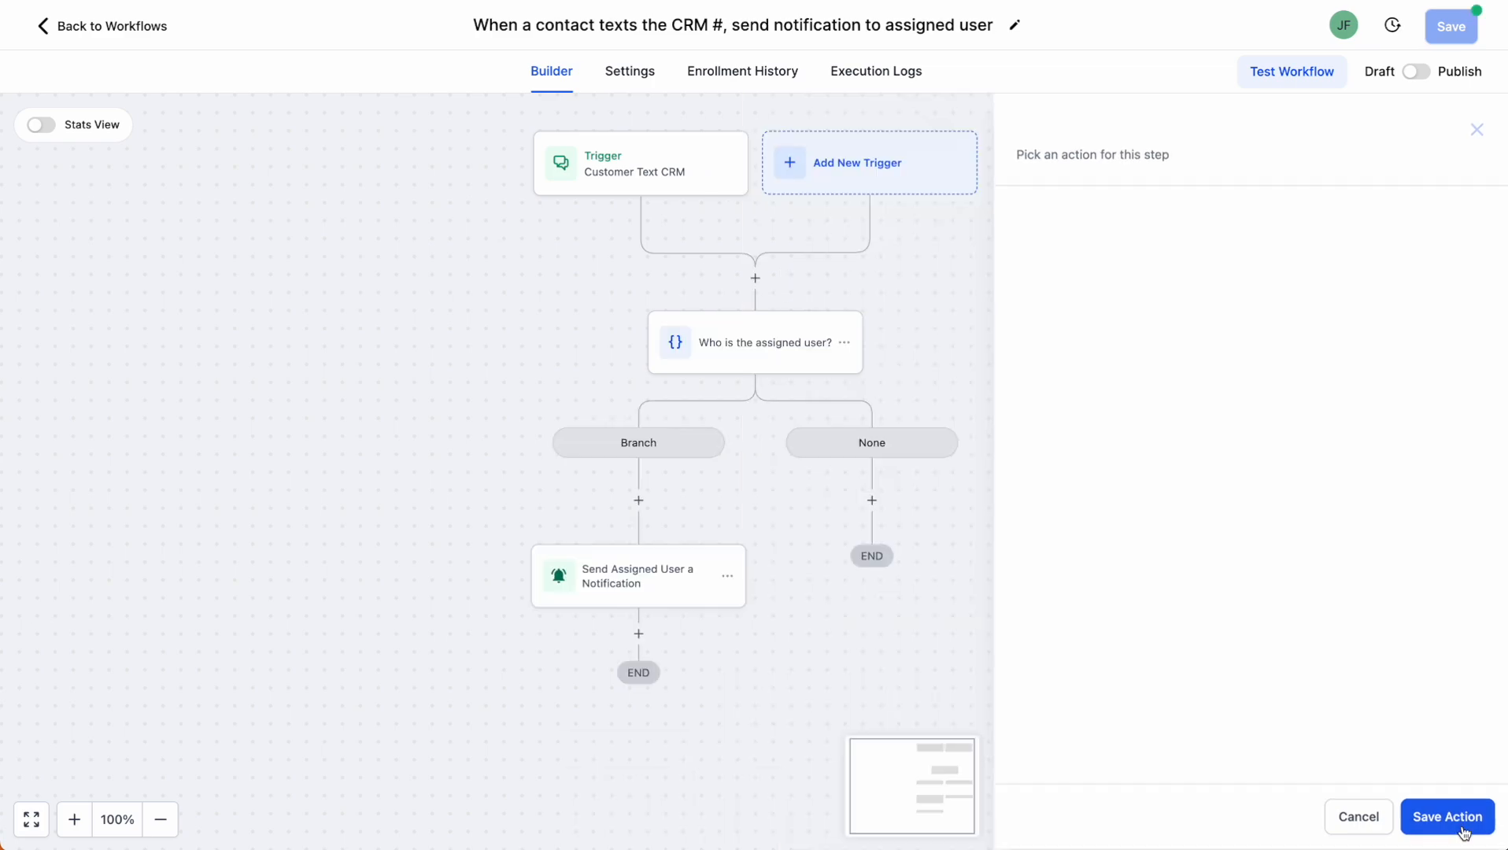
- Switch the assigned user notification workflow from Draft to Publish and save it
left_click(1420, 71)
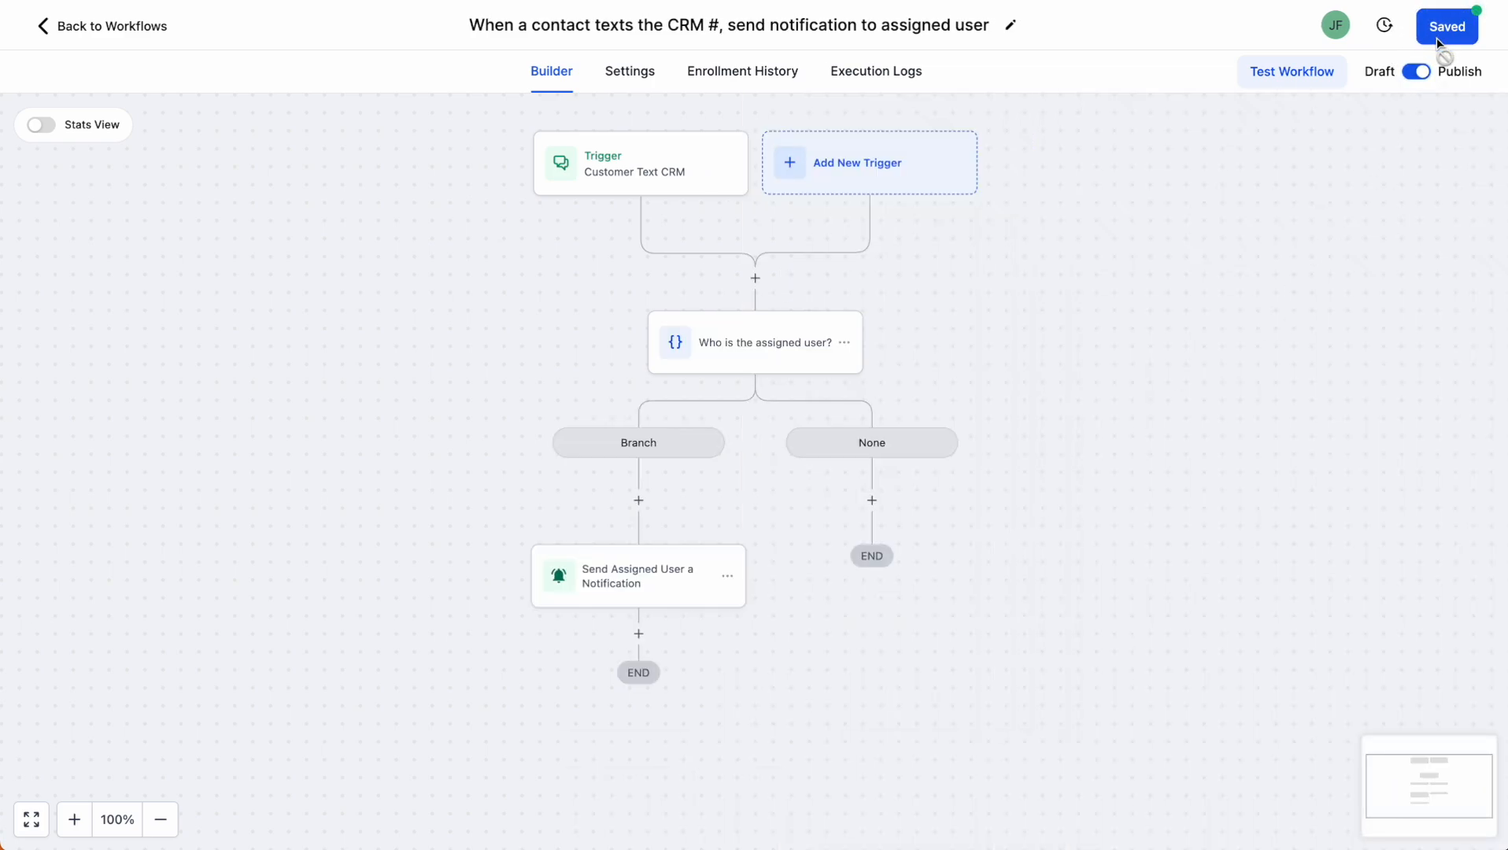
left_click(1449, 30)
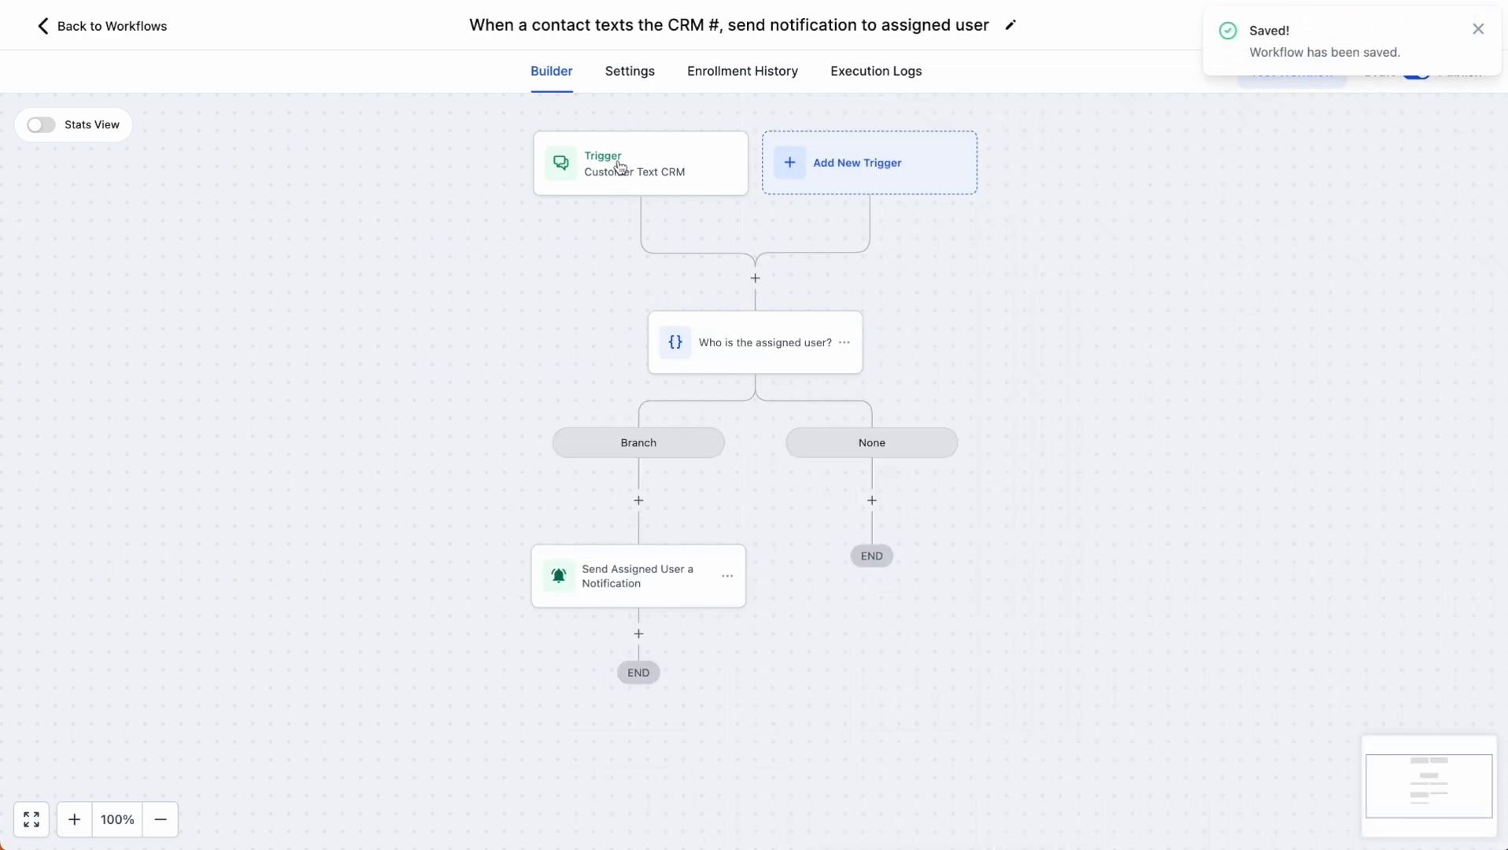
- Reopen the "Who is the assigned user?" condition to check the users in its branch, and close it
left_click(799, 345)
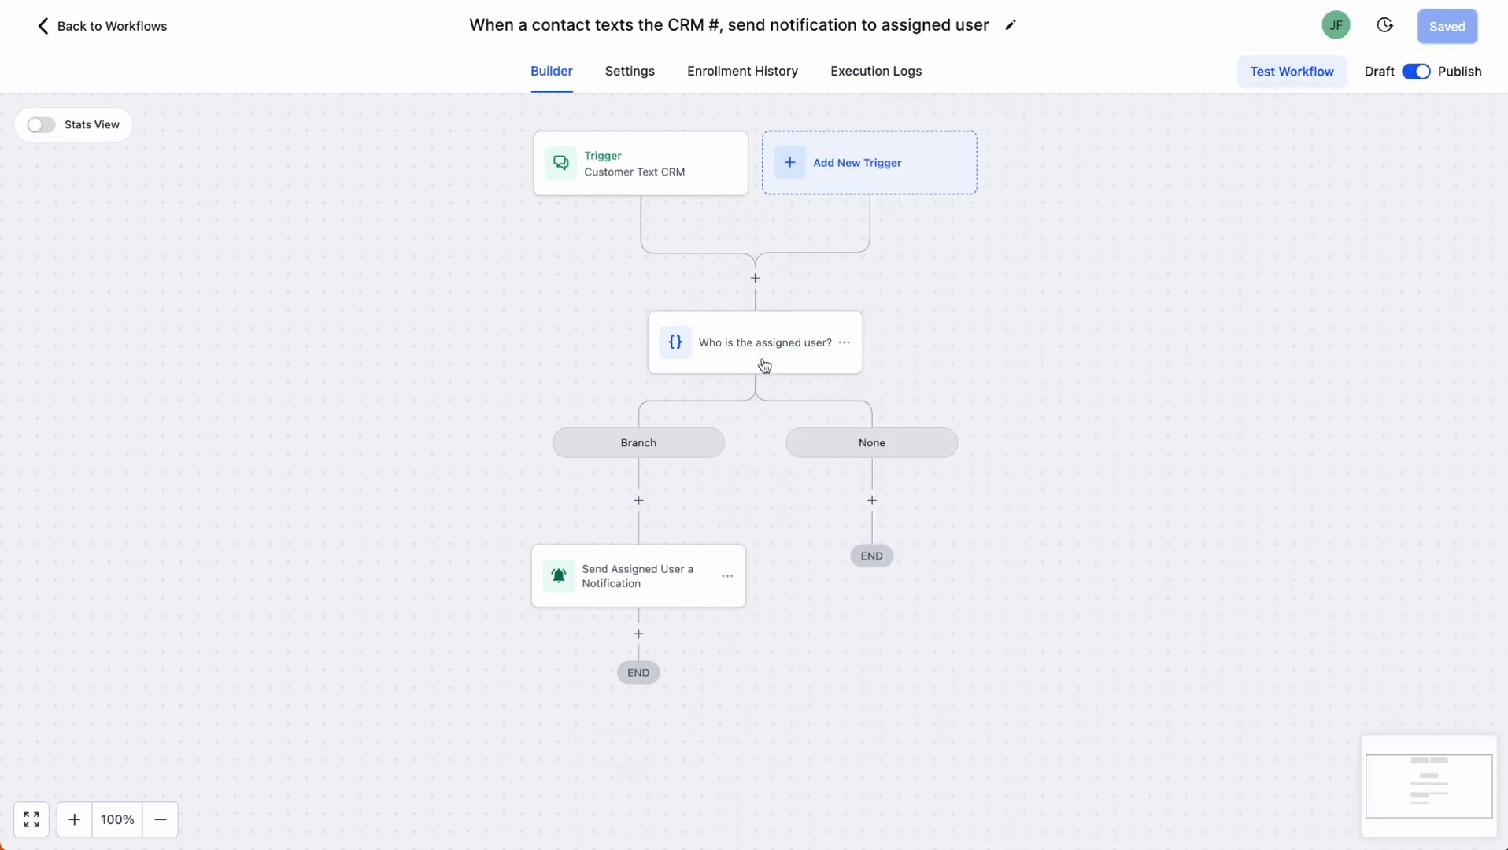
left_click(758, 360)
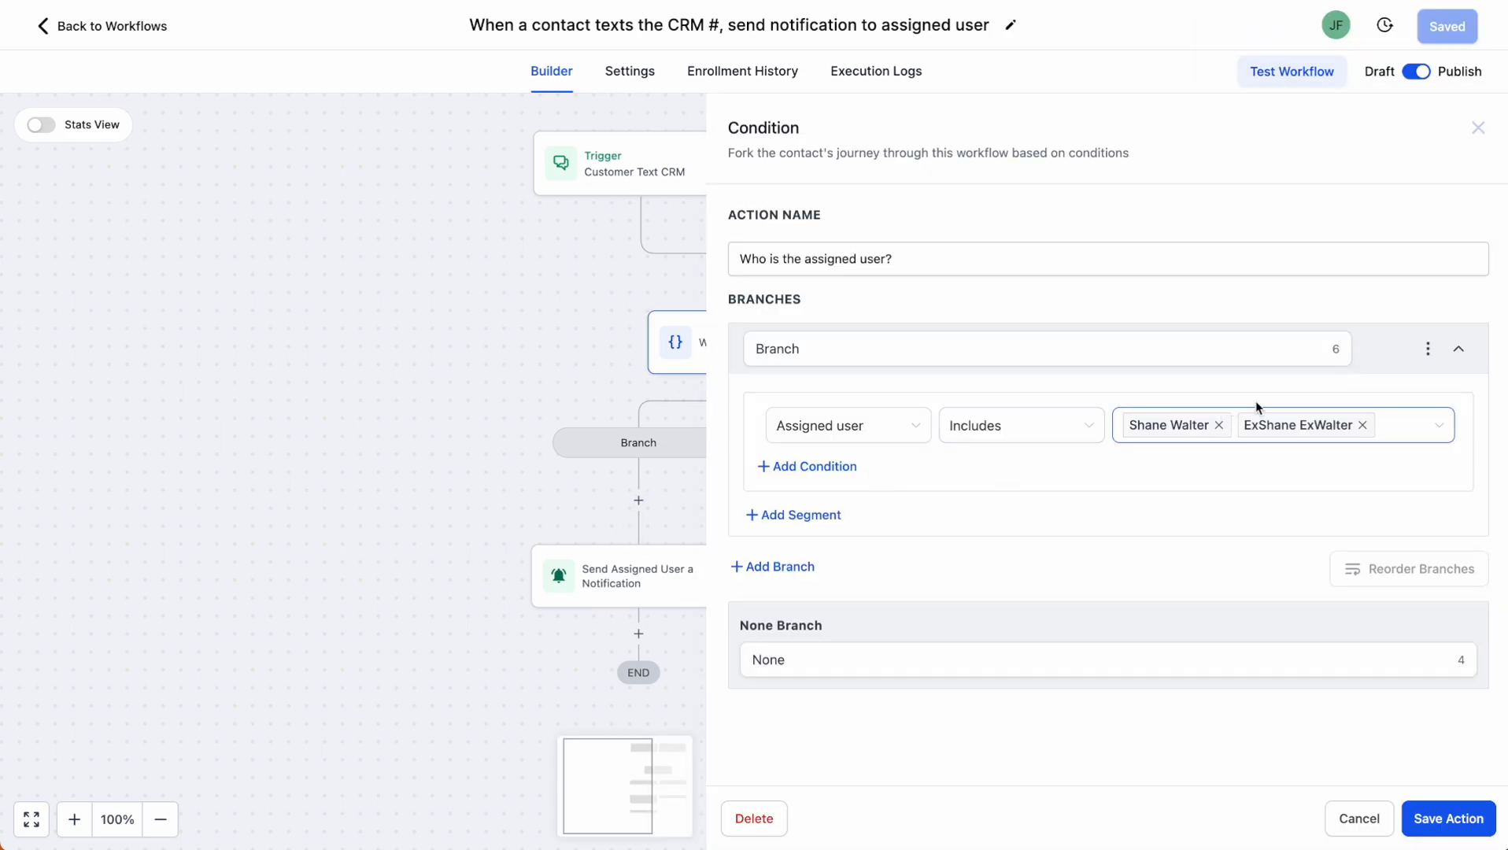
left_click(1479, 127)
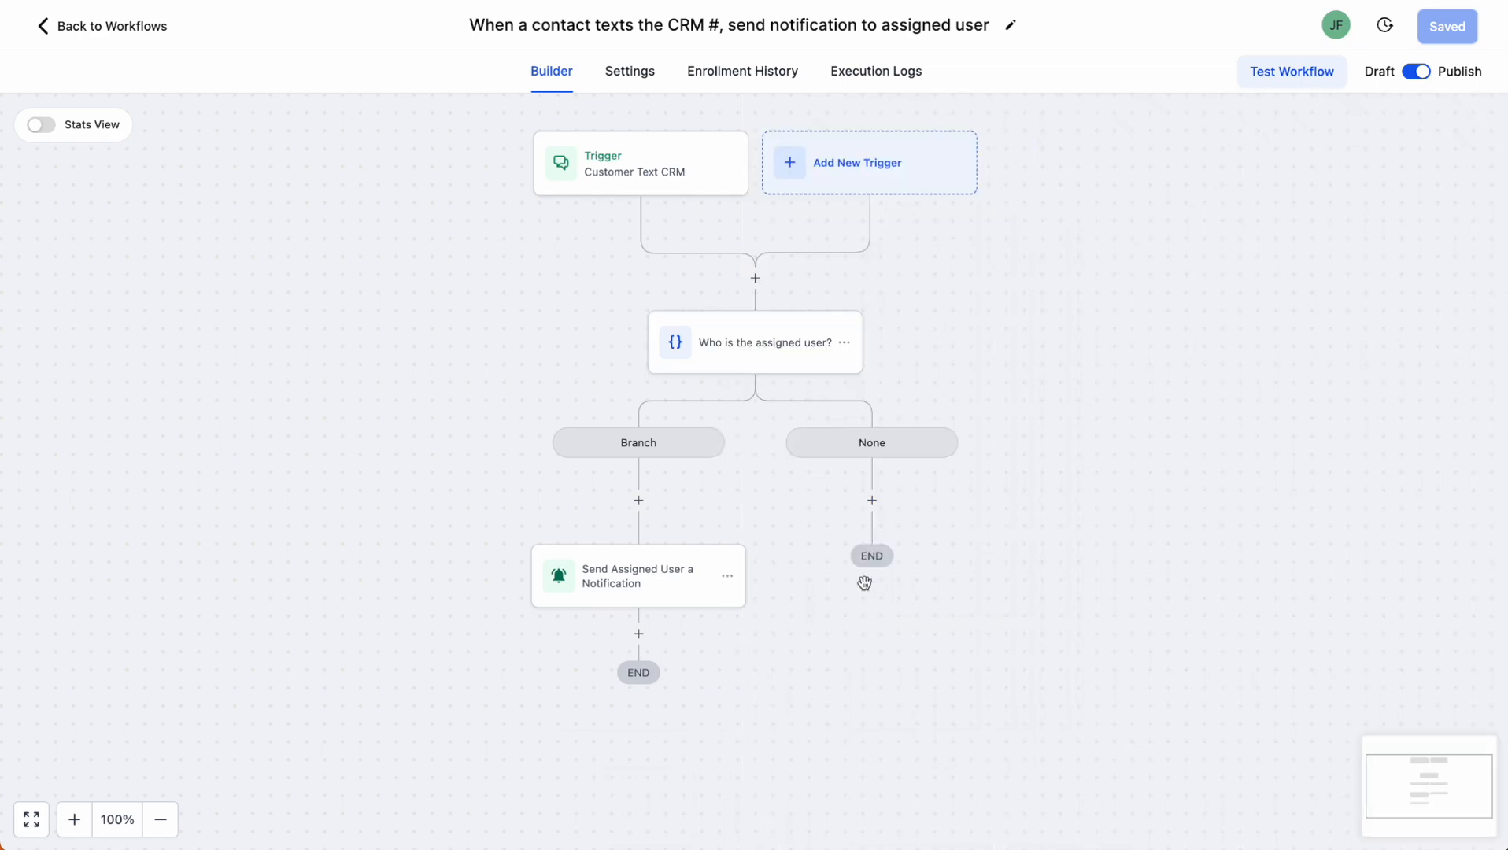
- Open the workflow "When a contact texts the CRM #, send text to assigned user" and add an If / Else action before "Text assigned user"
left_click(117, 26)
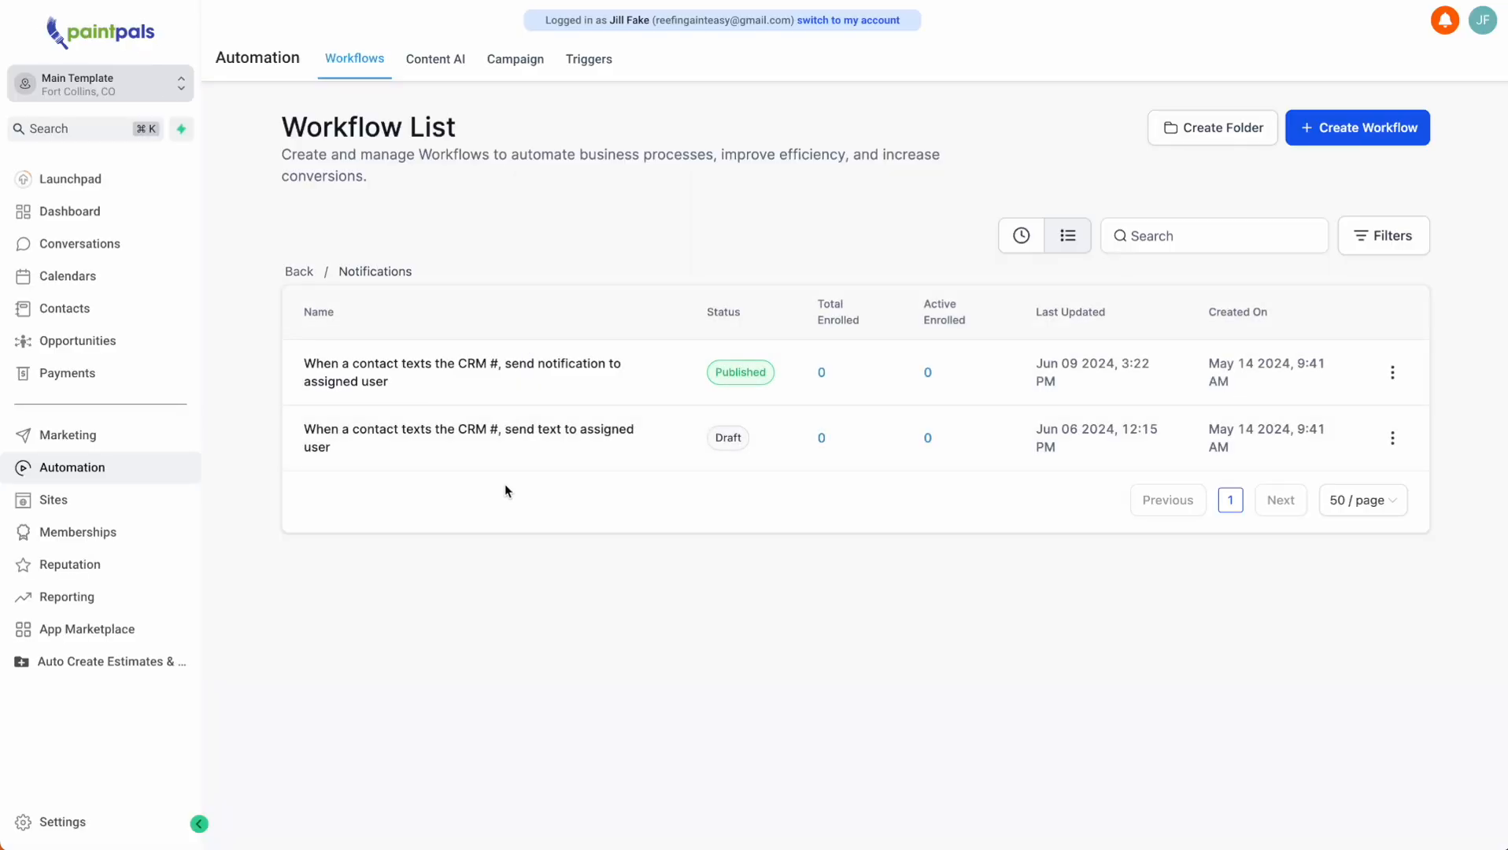
left_click(465, 437)
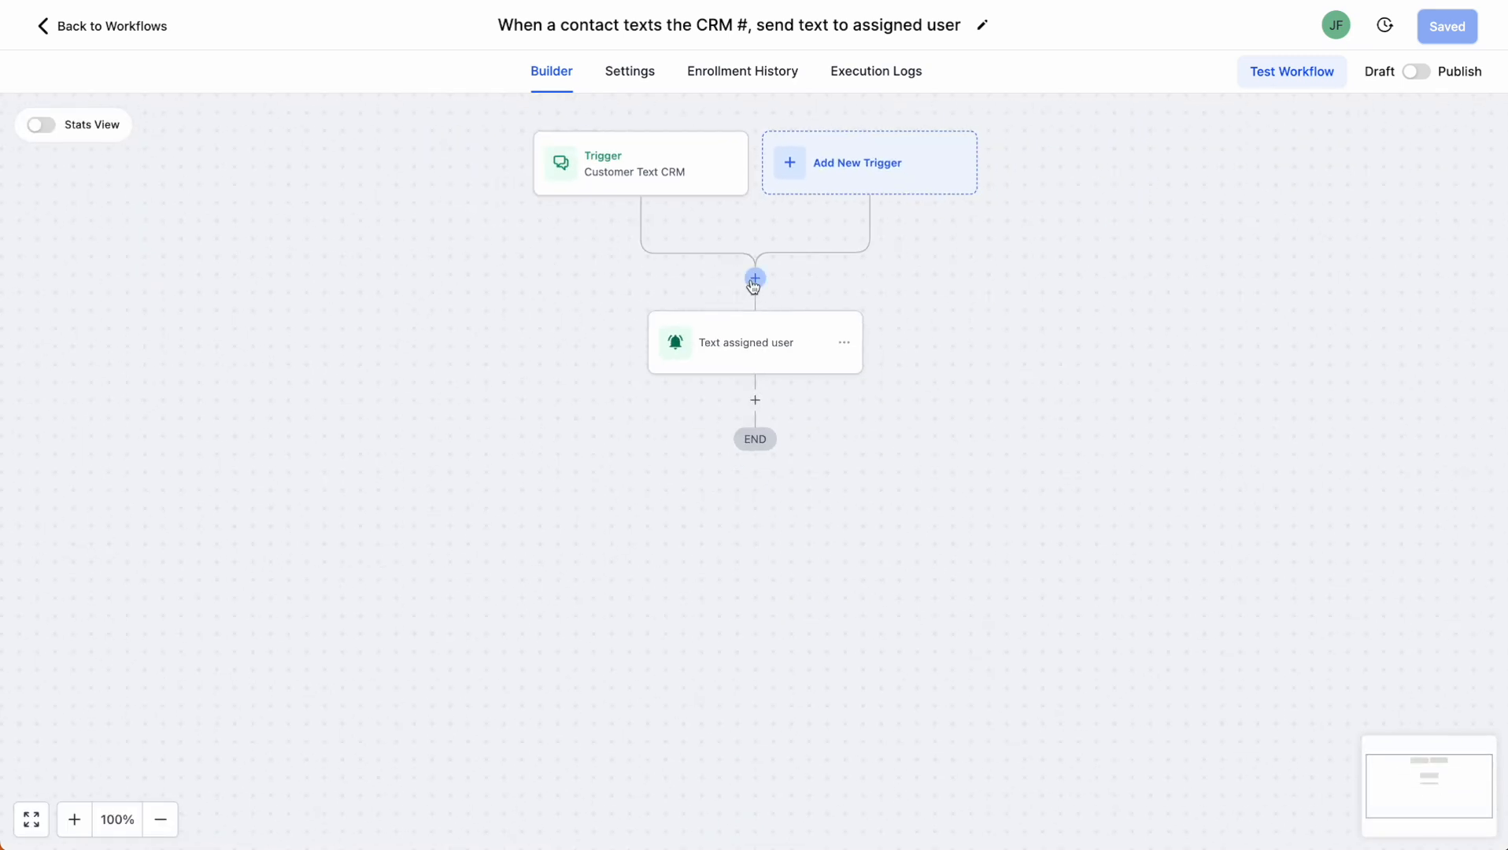
left_click(754, 282)
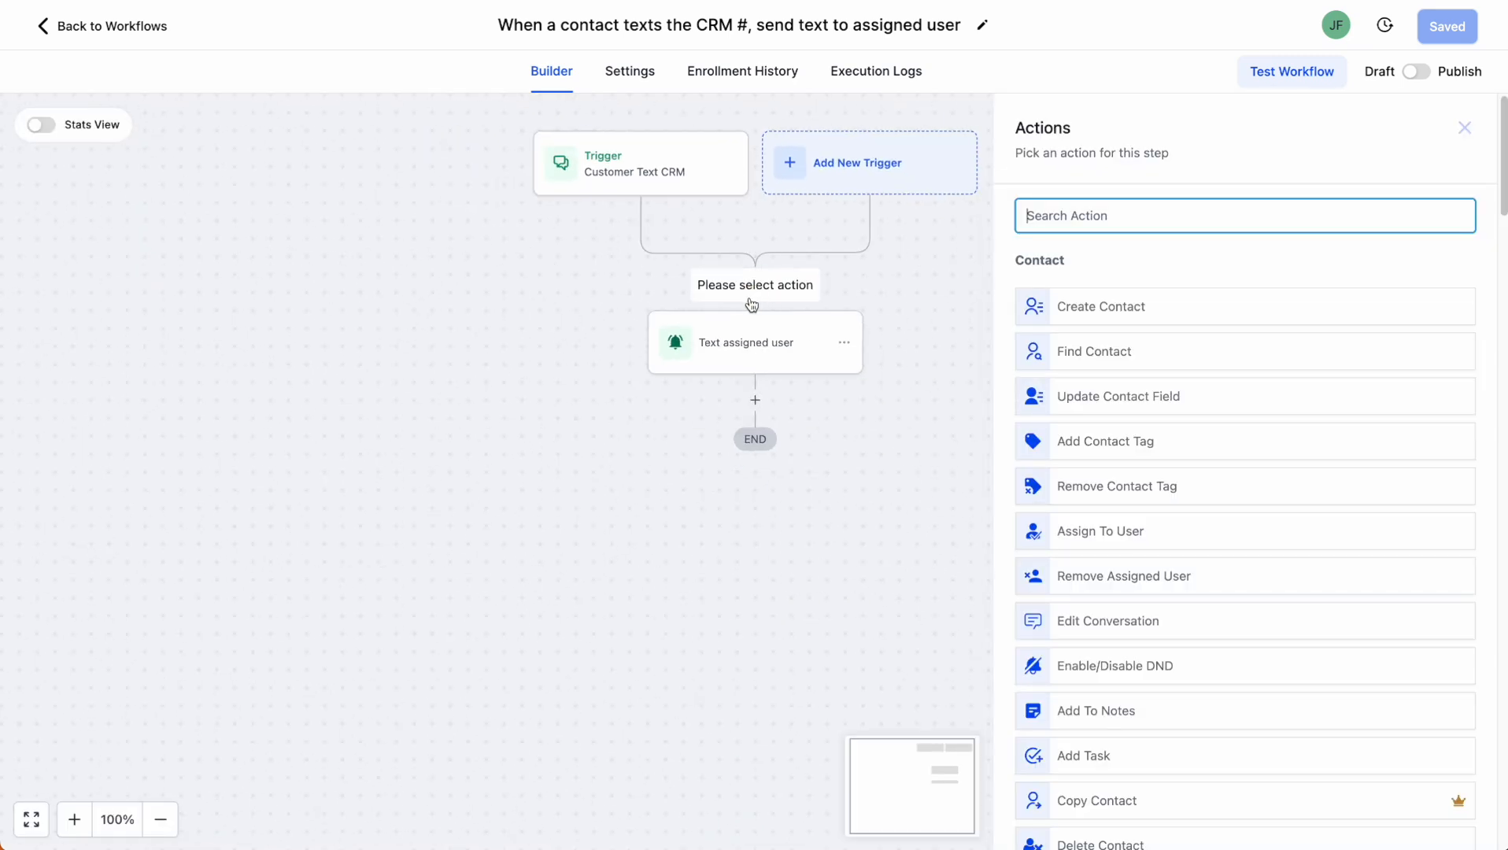
type("if")
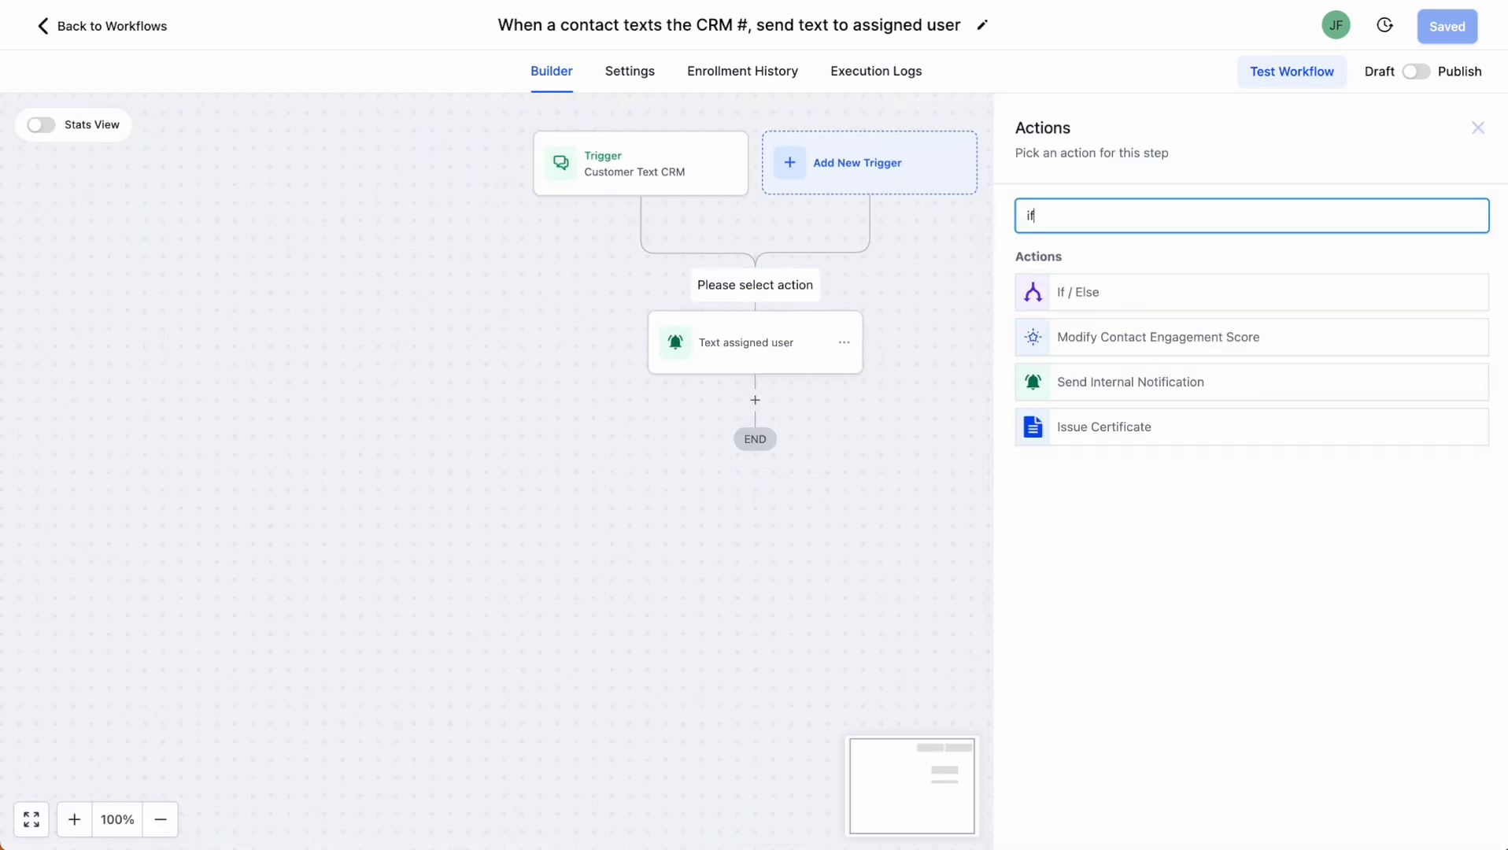
left_click(1082, 307)
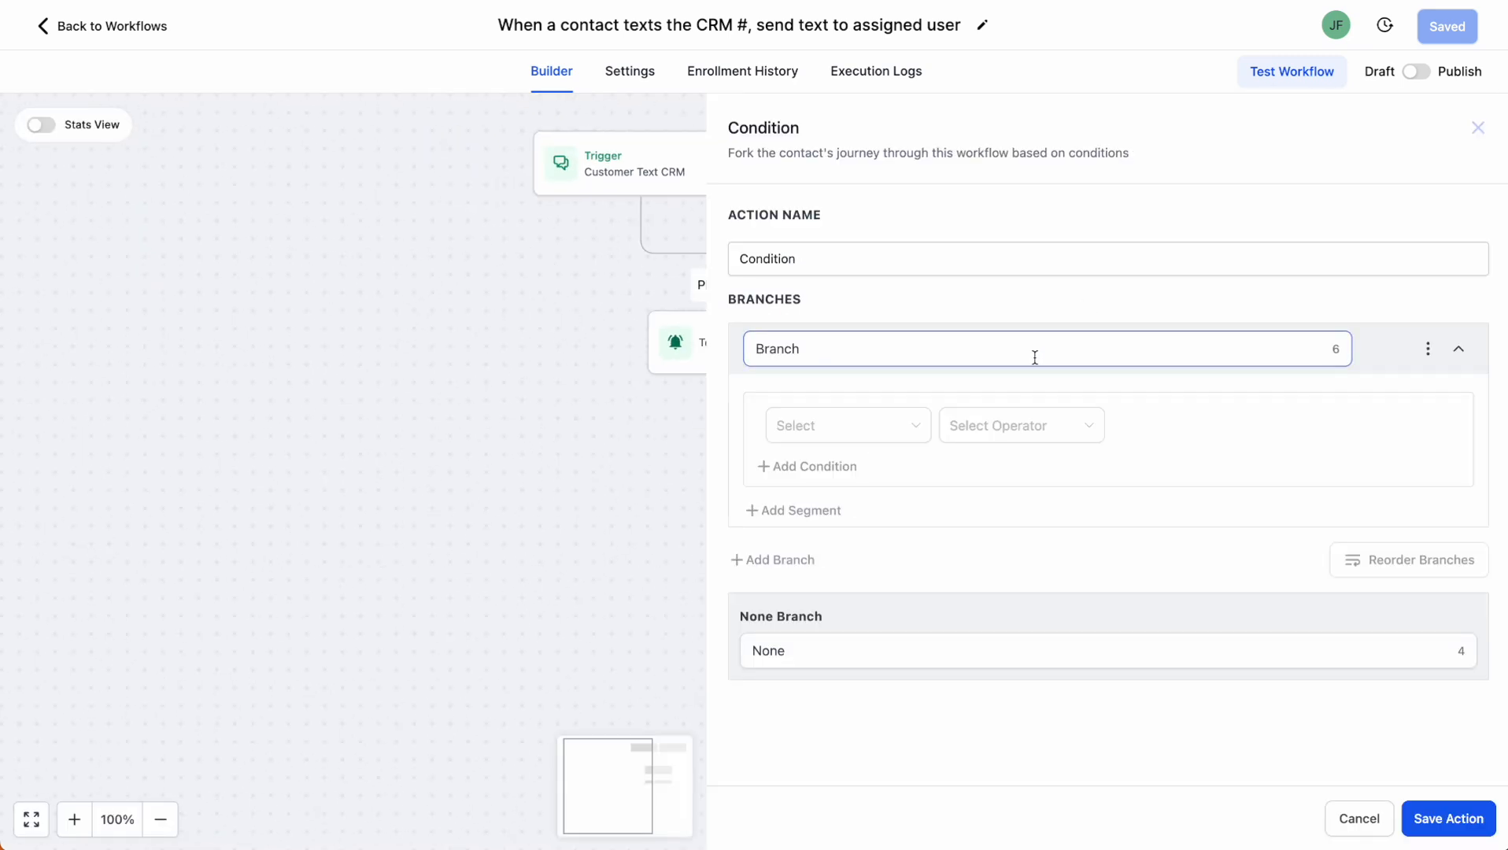
- Set the branch condition to Assigned user Includes the third user in the list
left_click(837, 436)
left_click(836, 466)
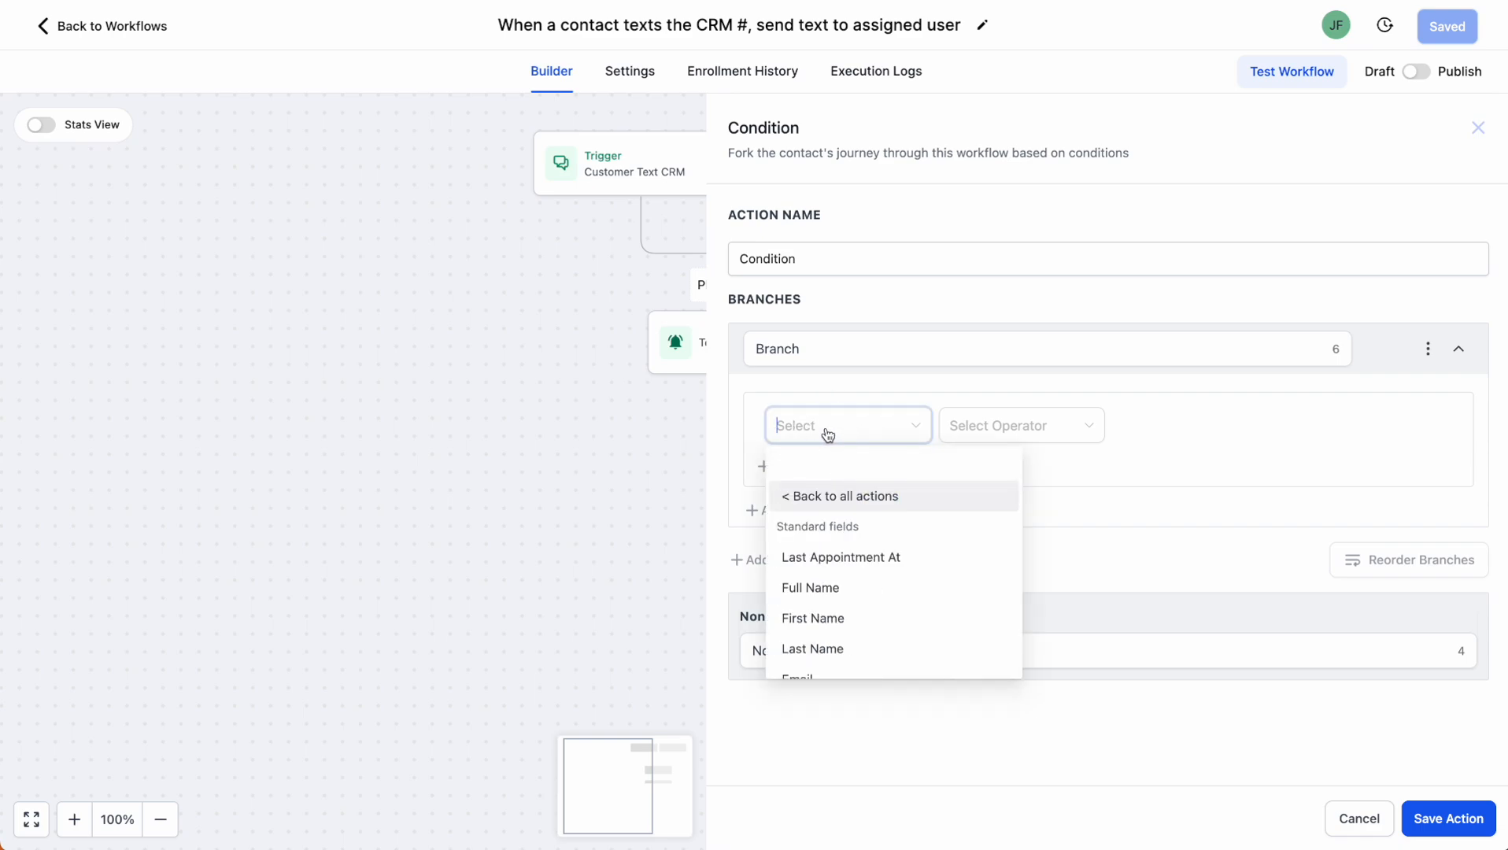
type("ass")
left_click(827, 498)
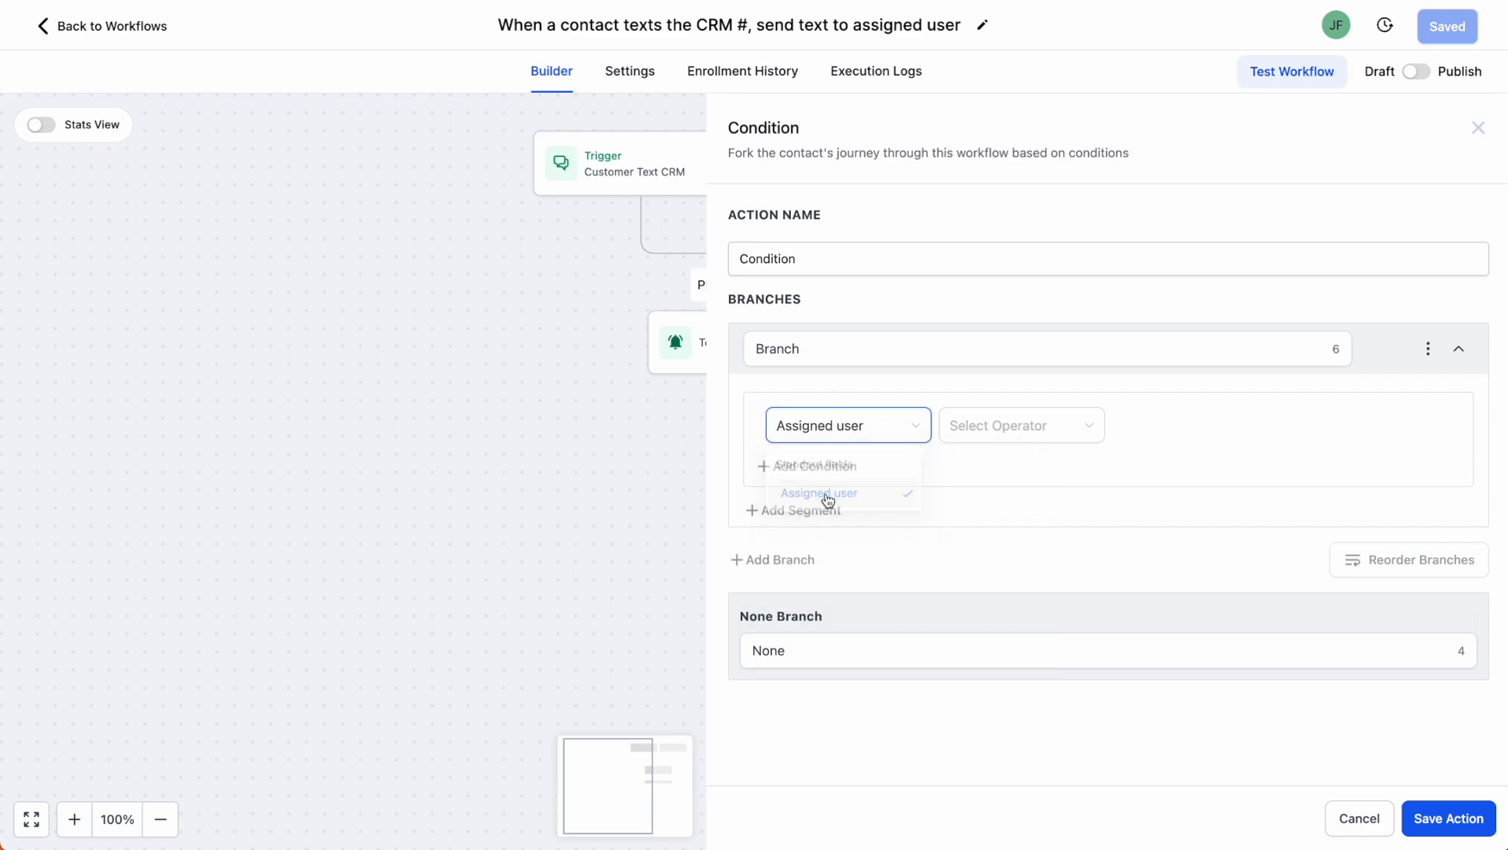
left_click(1021, 429)
left_click(989, 470)
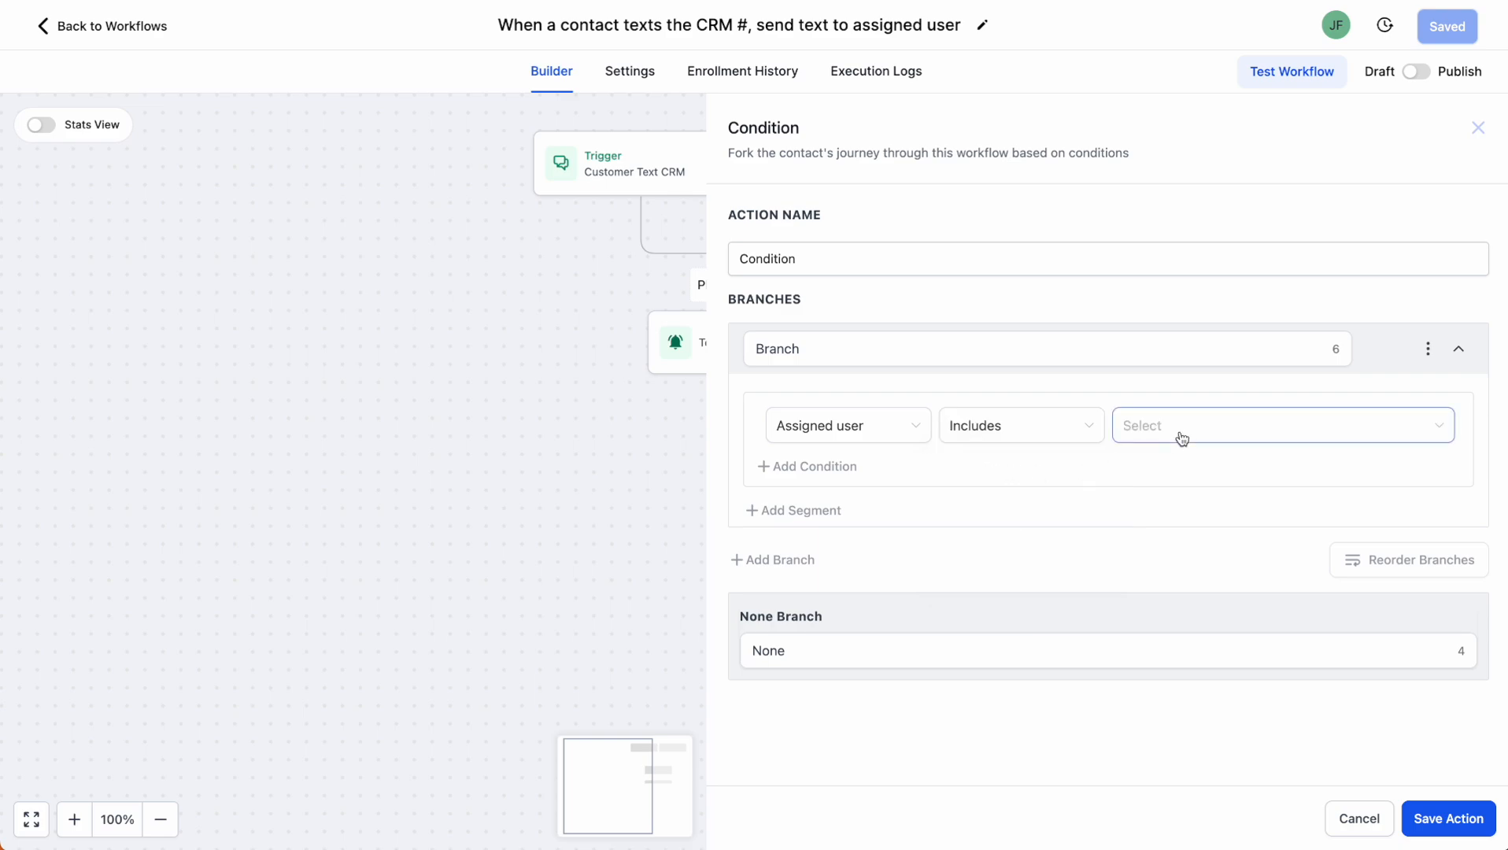
left_click(1178, 433)
left_click(1165, 527)
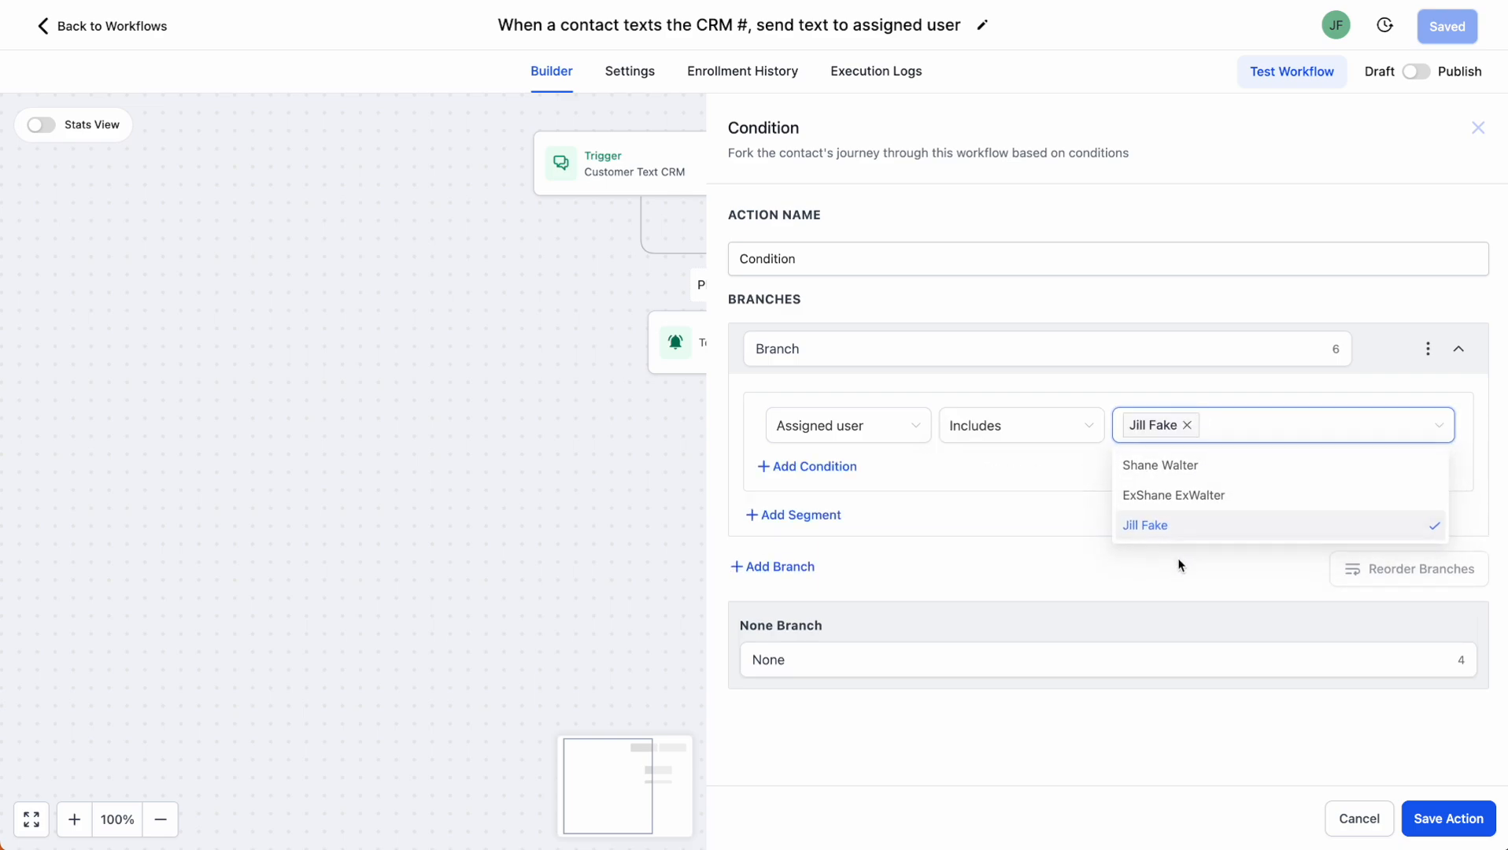
left_click(1178, 561)
- Name the action "Who is the assigned user?", the branch with the selected user's first name, and the None branch "Everyone else"
left_click_drag(802, 256, 620, 252)
type("Wh")
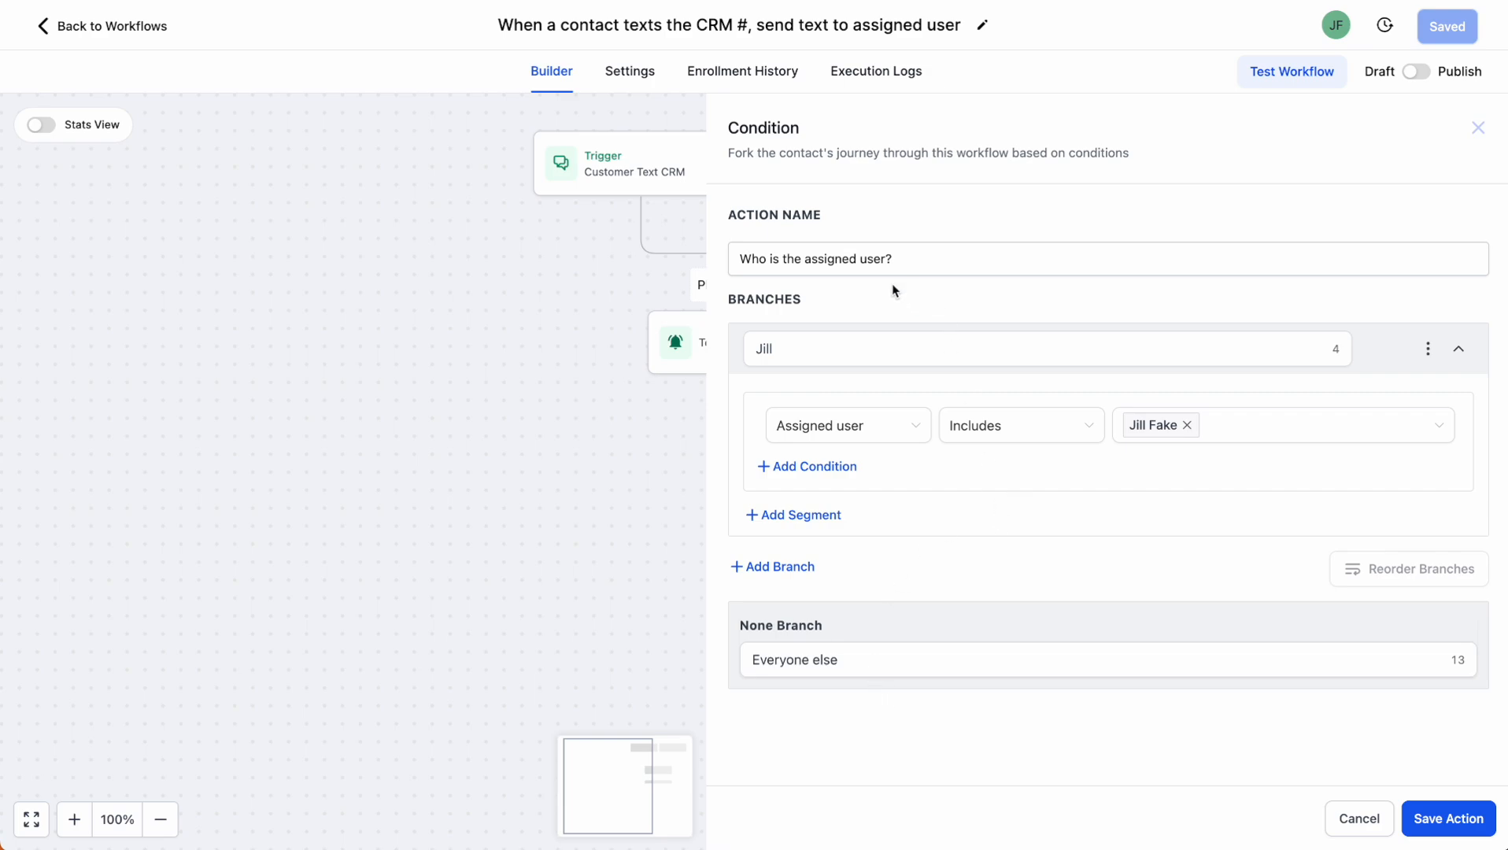
left_click(768, 349)
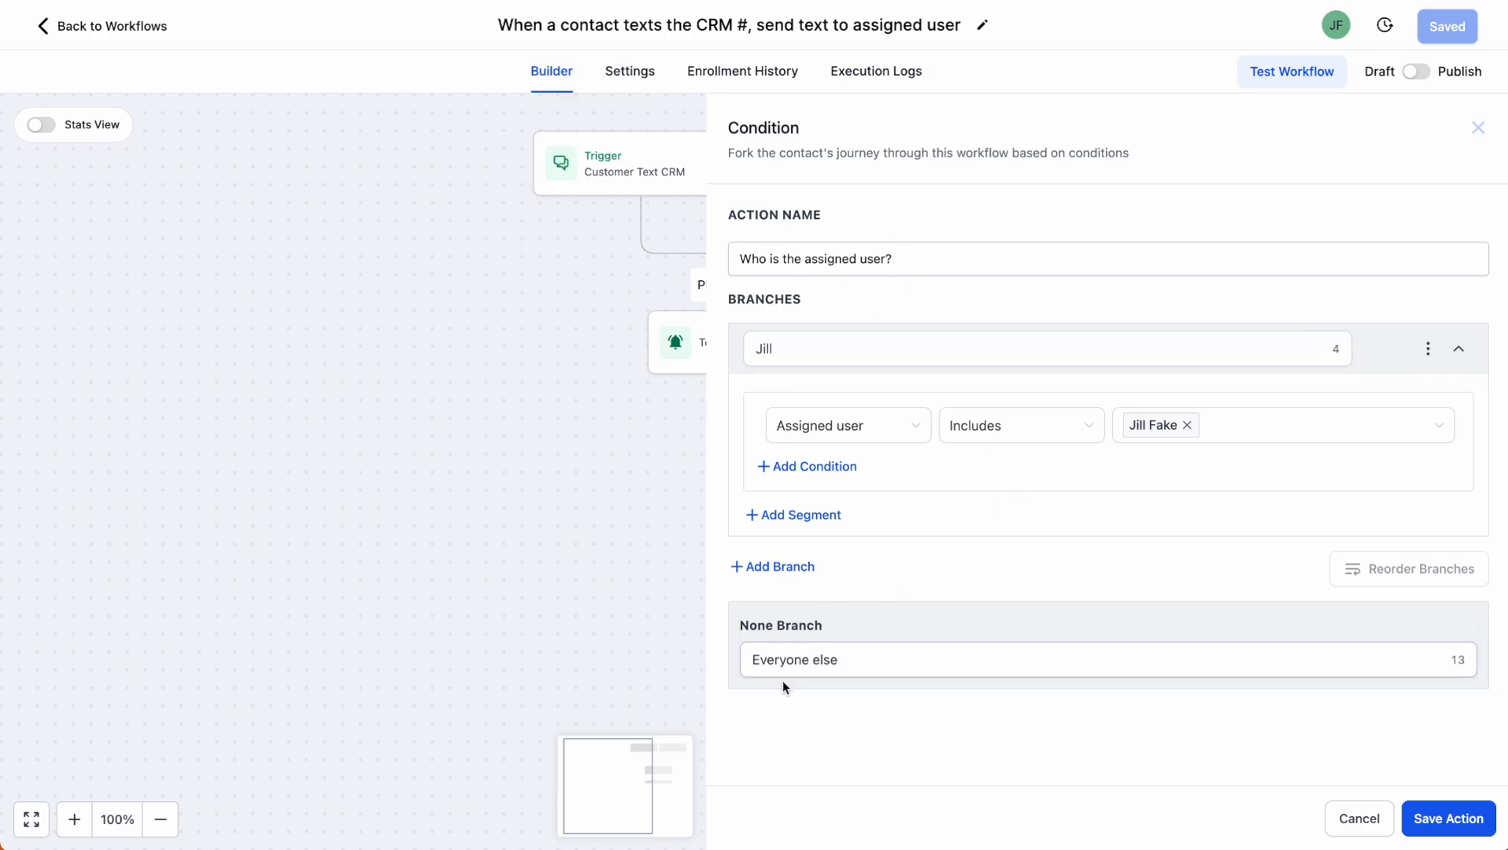
- Save the condition action, switch the text workflow from Draft to Publish, and save it
left_click(1465, 819)
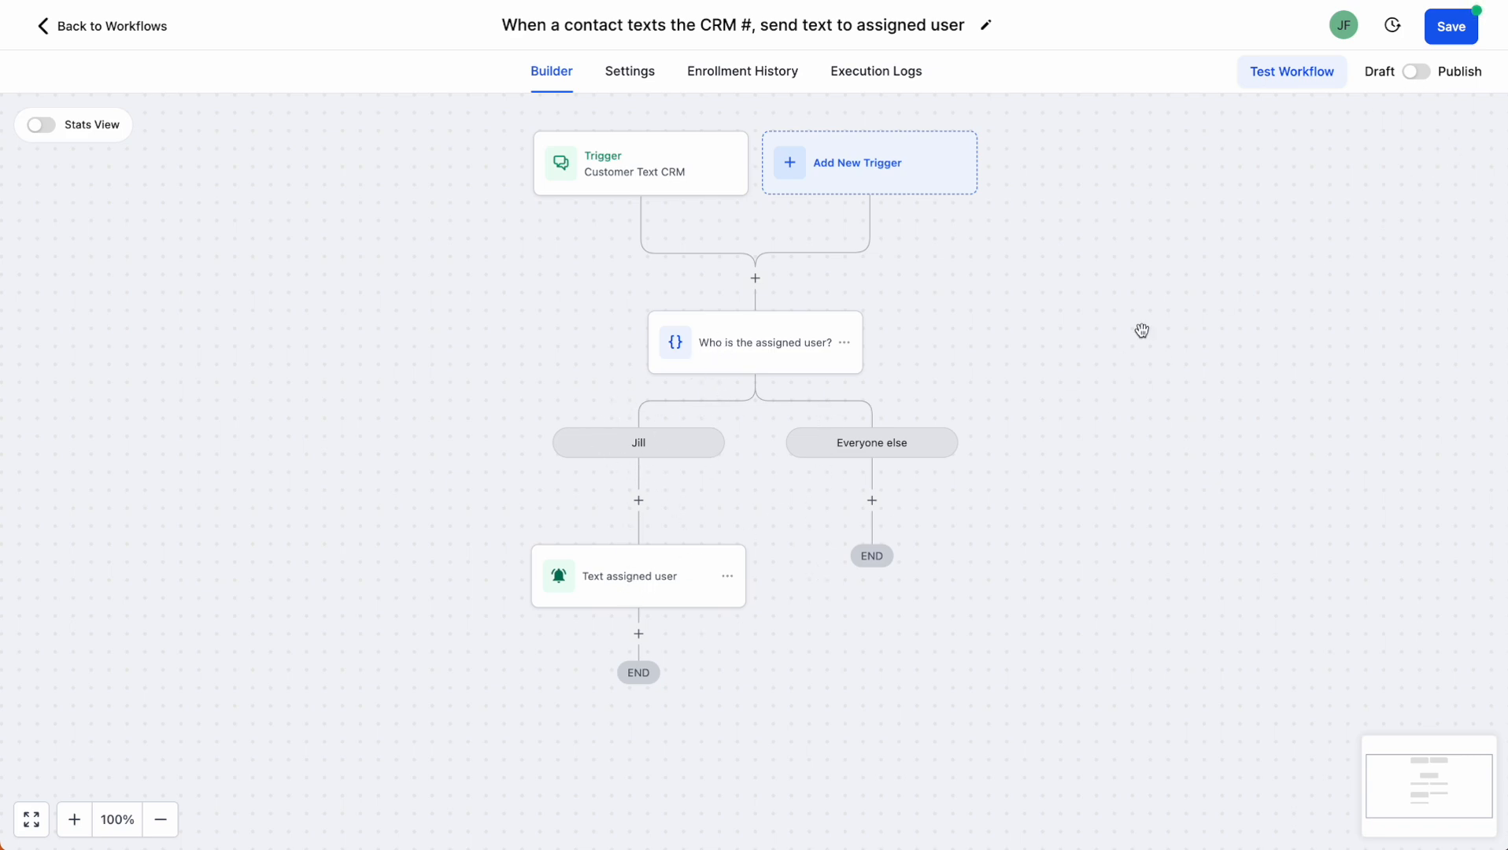
left_click(1416, 71)
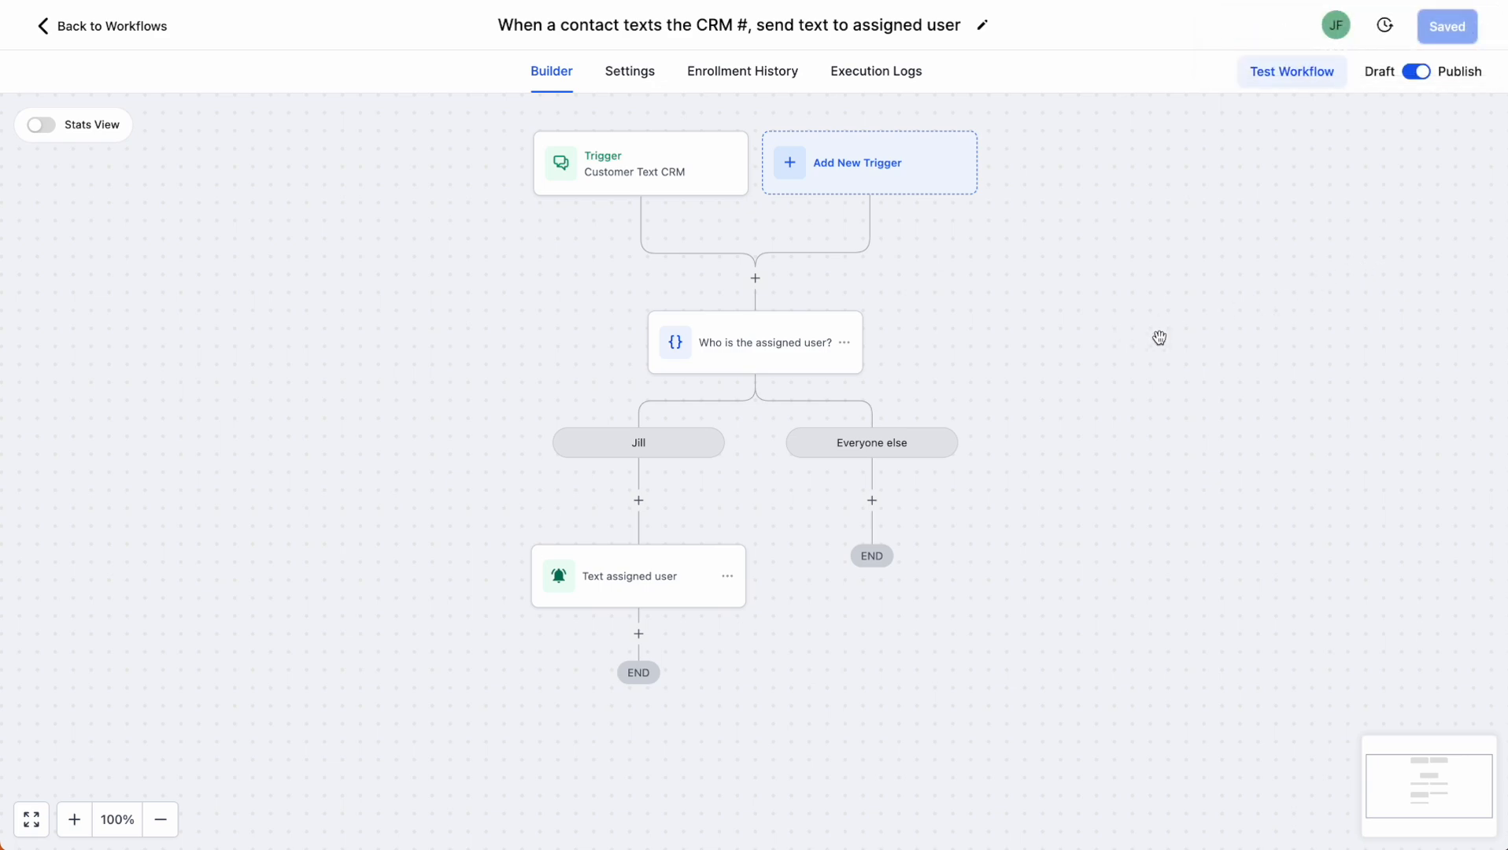
- Reopen the "Who is the assigned user?" condition to review the selectable users, close it, and return to the workflow list
left_click(731, 352)
left_click(1221, 441)
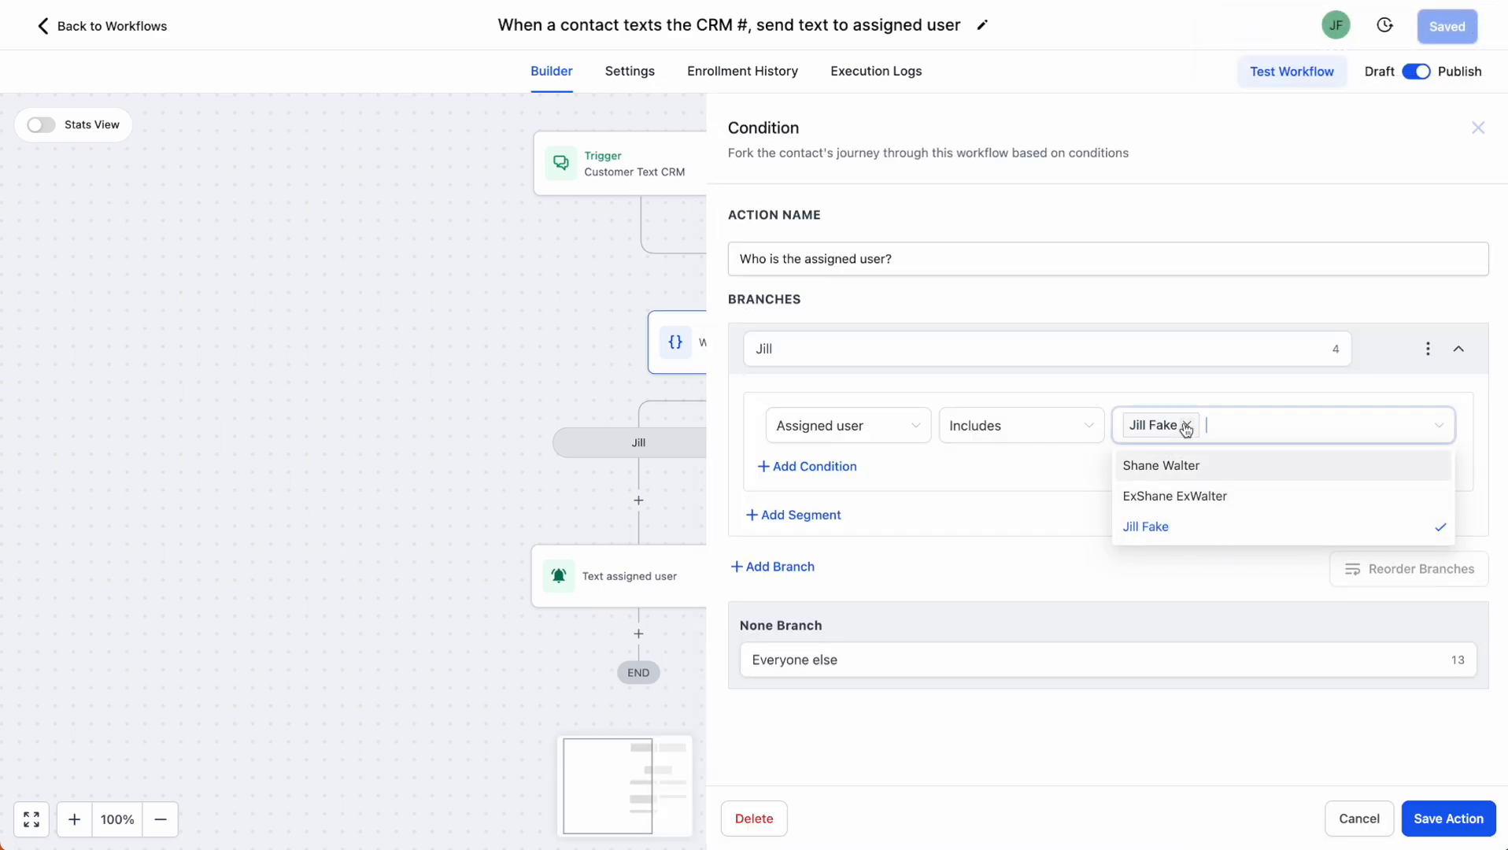
left_click(1040, 504)
left_click(1479, 127)
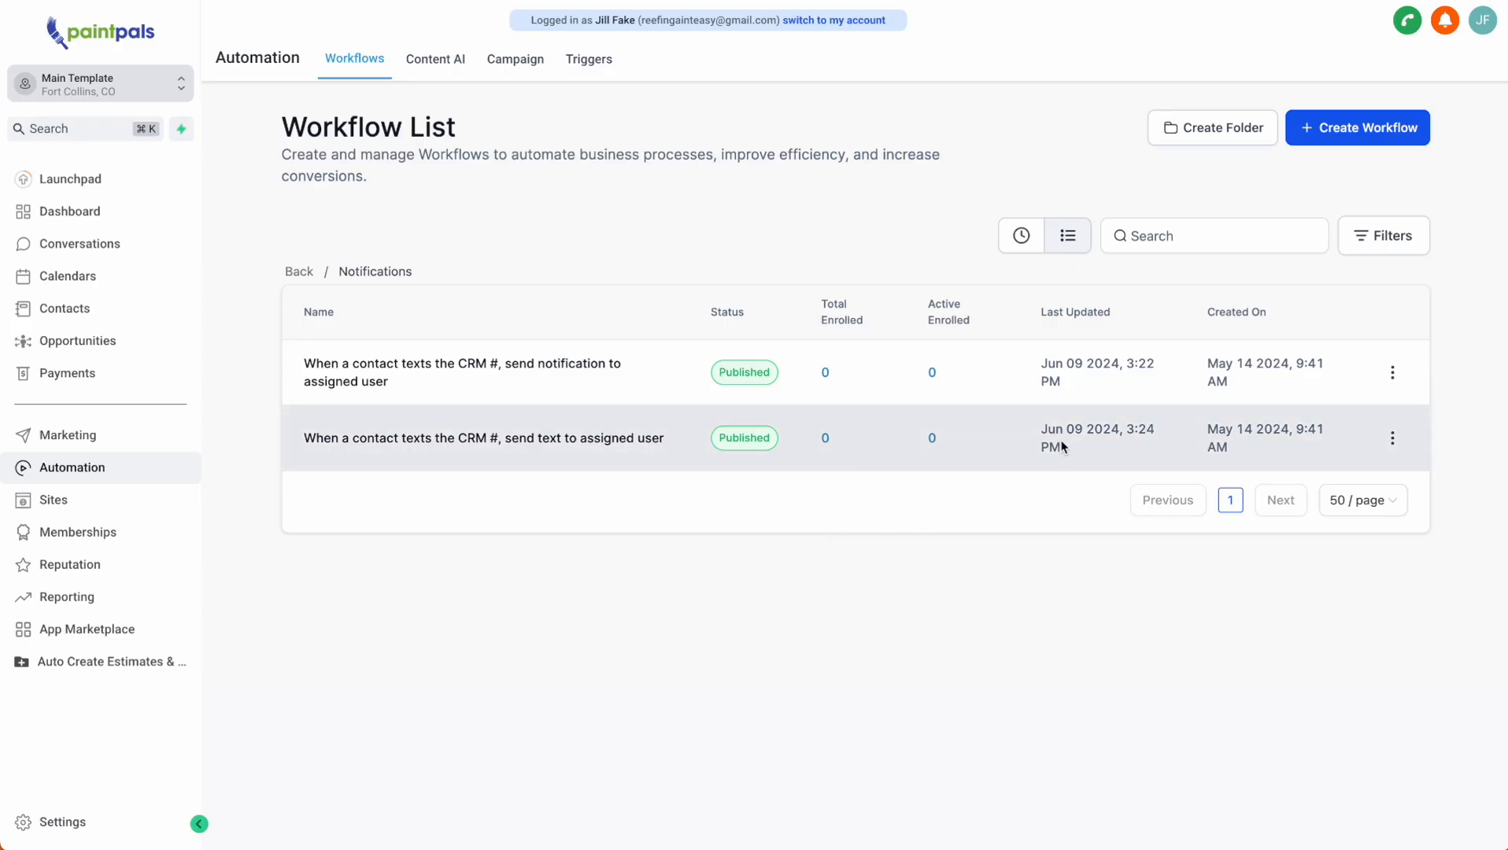
- Open the profile's Notification Settings and try switching the alert for assigned tasks from SMS to In-App
left_click(1446, 21)
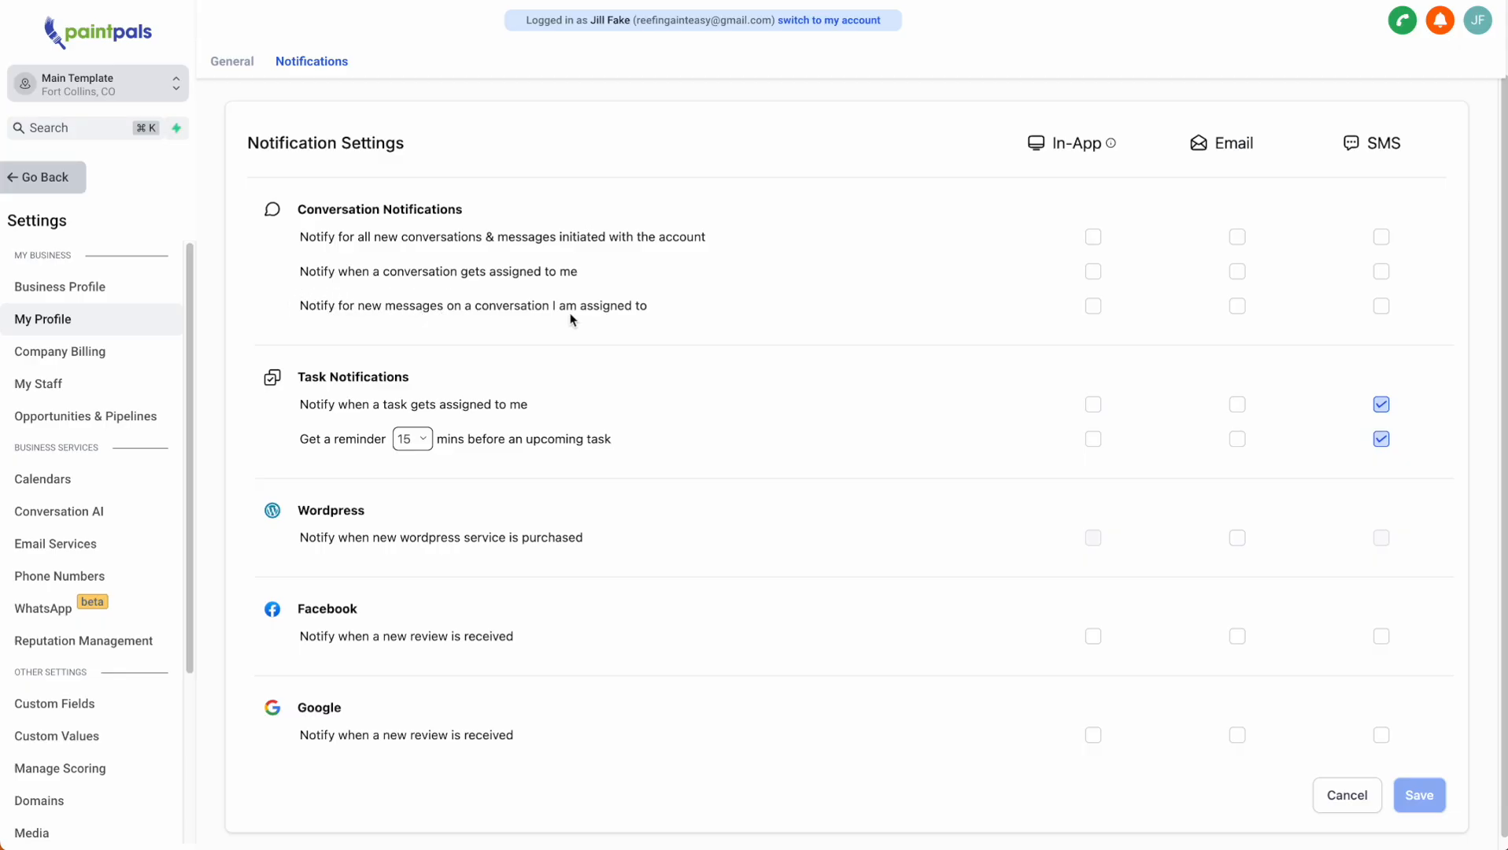
left_click_drag(640, 309, 396, 307)
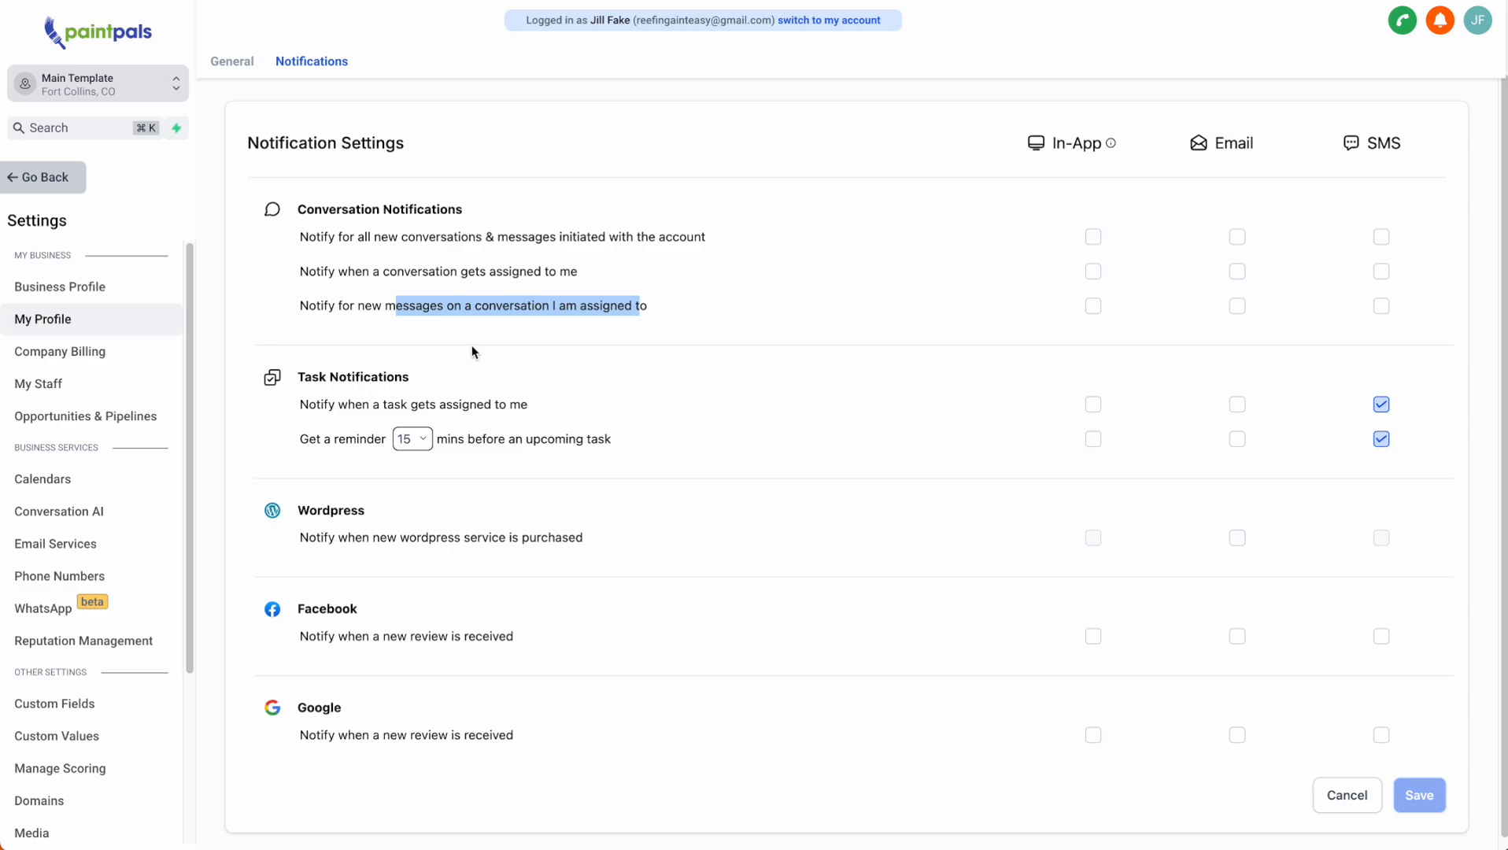
left_click(1381, 405)
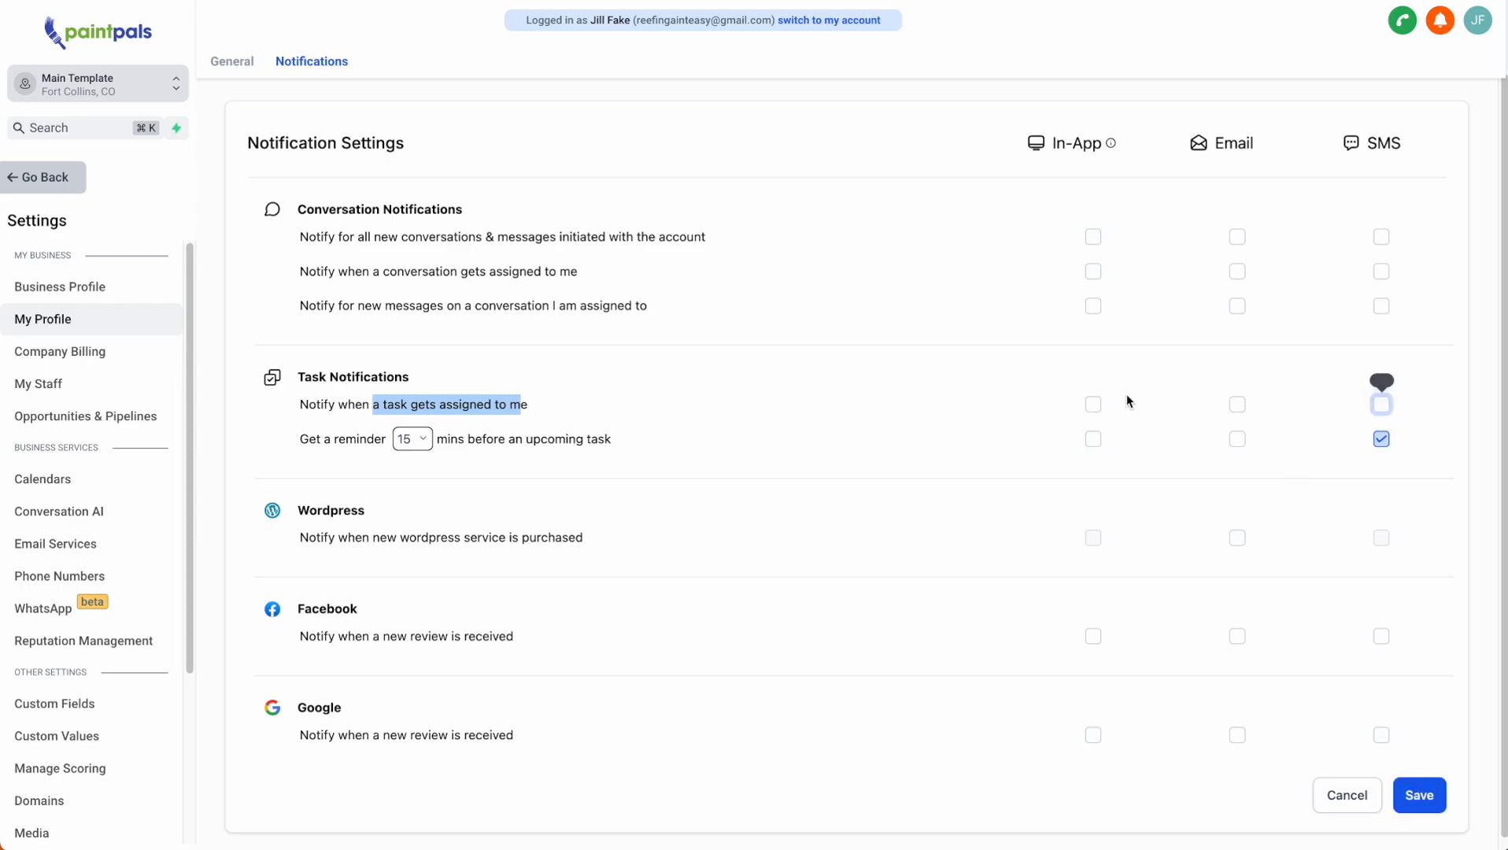
left_click(1093, 404)
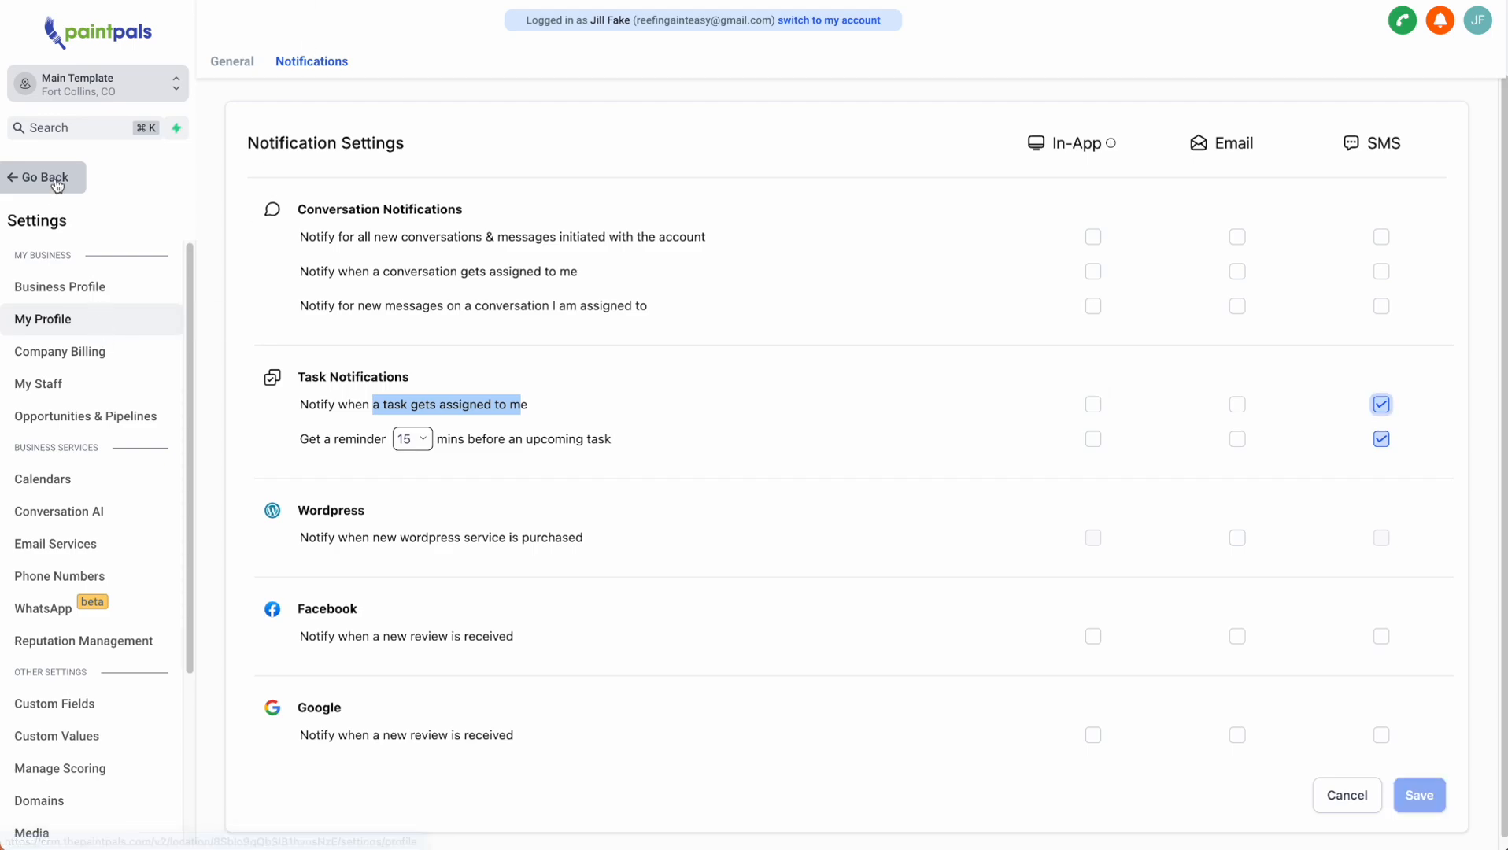
- Leave the settings and open the Notifications folder in the workflow list to check both workflows' status
left_click(57, 178)
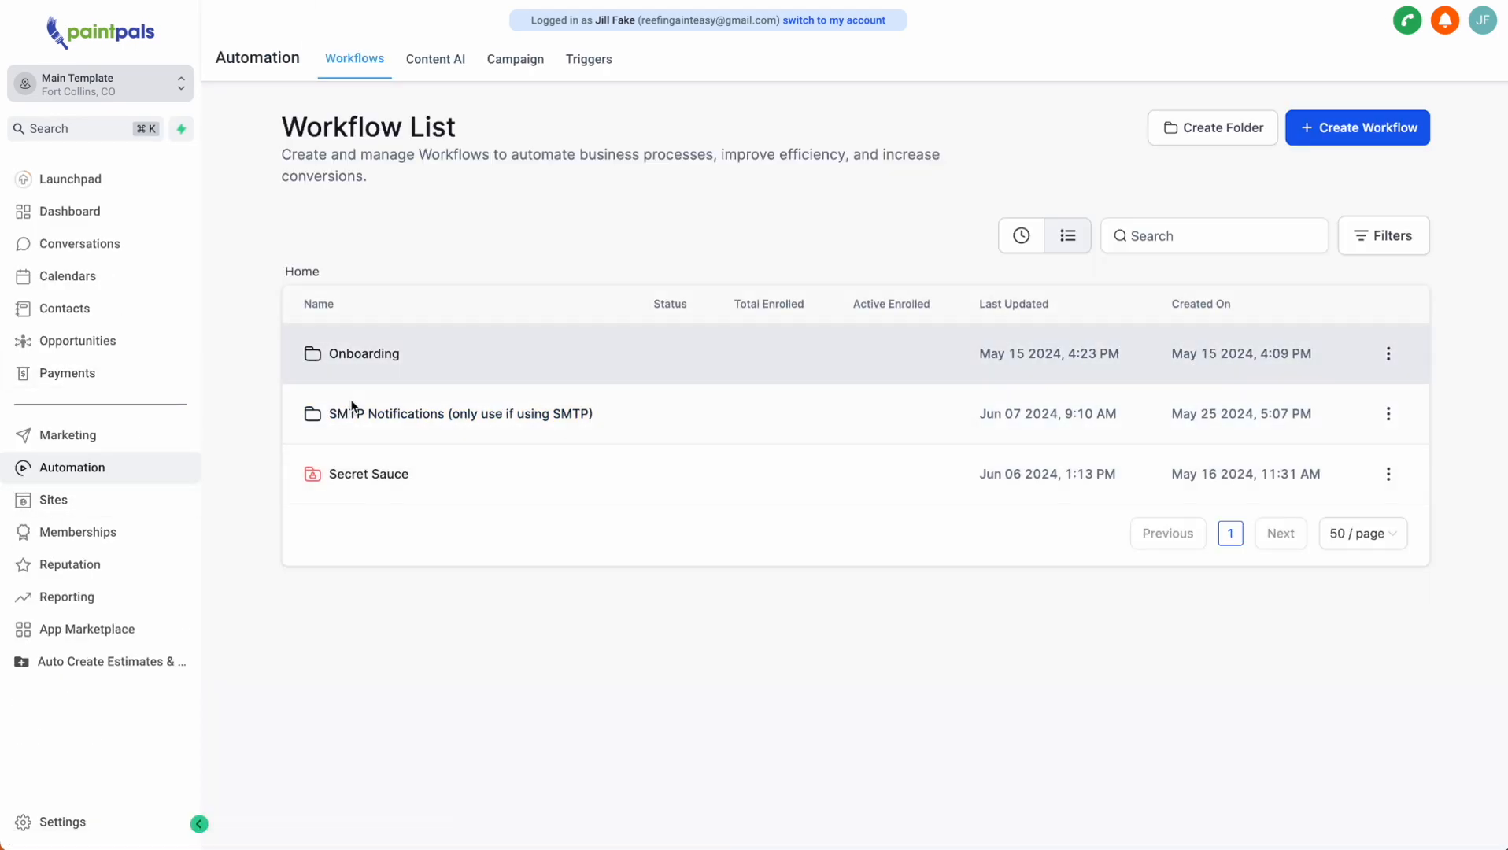
left_click(350, 411)
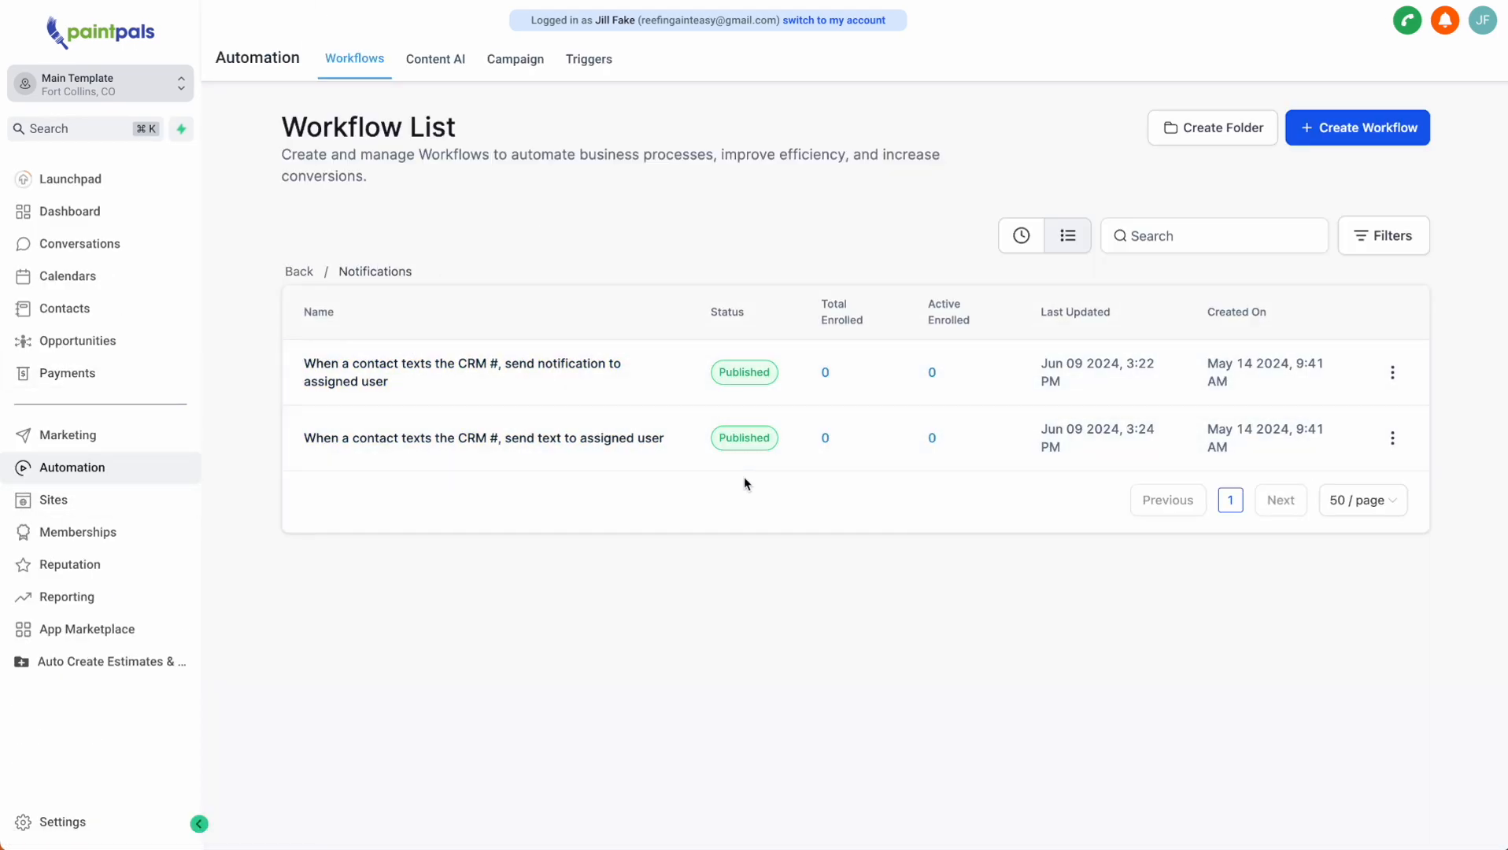